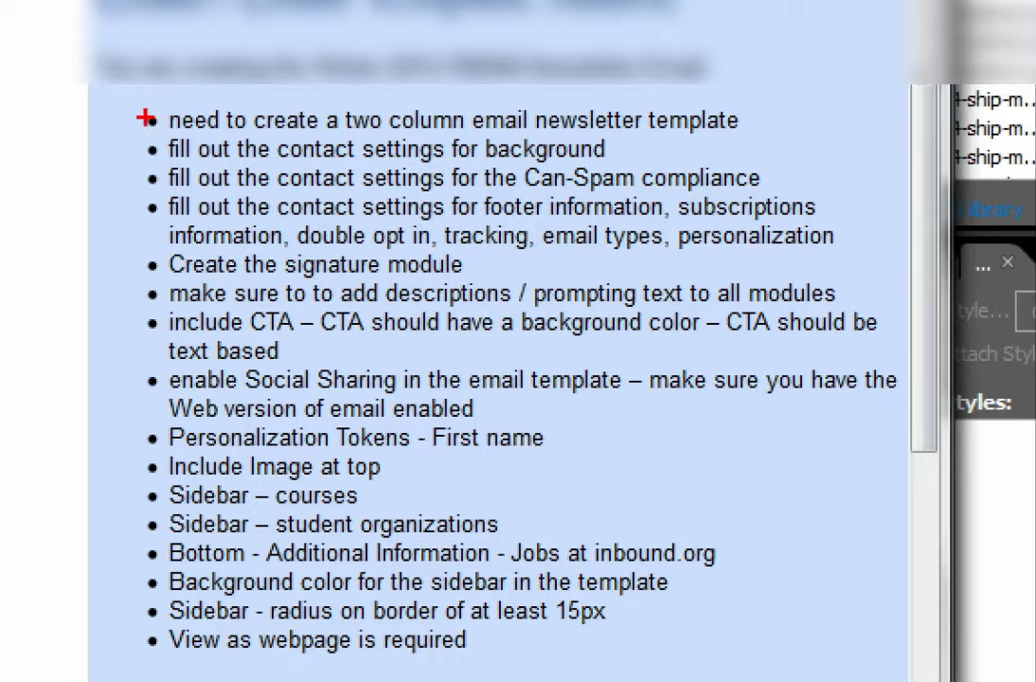
Review the requirements list for the two-column email newsletter template, from the contact settings through to the web page view
drag(146, 119, 87, 119)
mouse_move(389, 126)
mouse_down()
mouse_move(345, 126)
mouse_move(516, 121)
mouse_up()
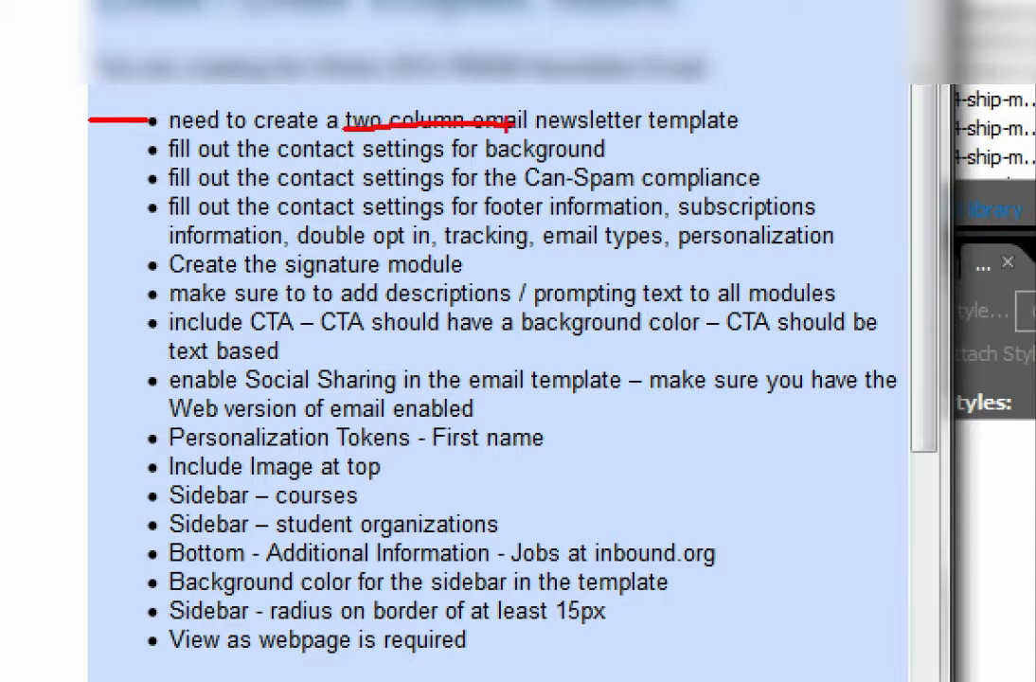
mouse_move(141, 142)
mouse_down()
mouse_move(170, 163)
mouse_move(130, 164)
mouse_move(162, 194)
mouse_move(145, 184)
mouse_move(130, 195)
mouse_up()
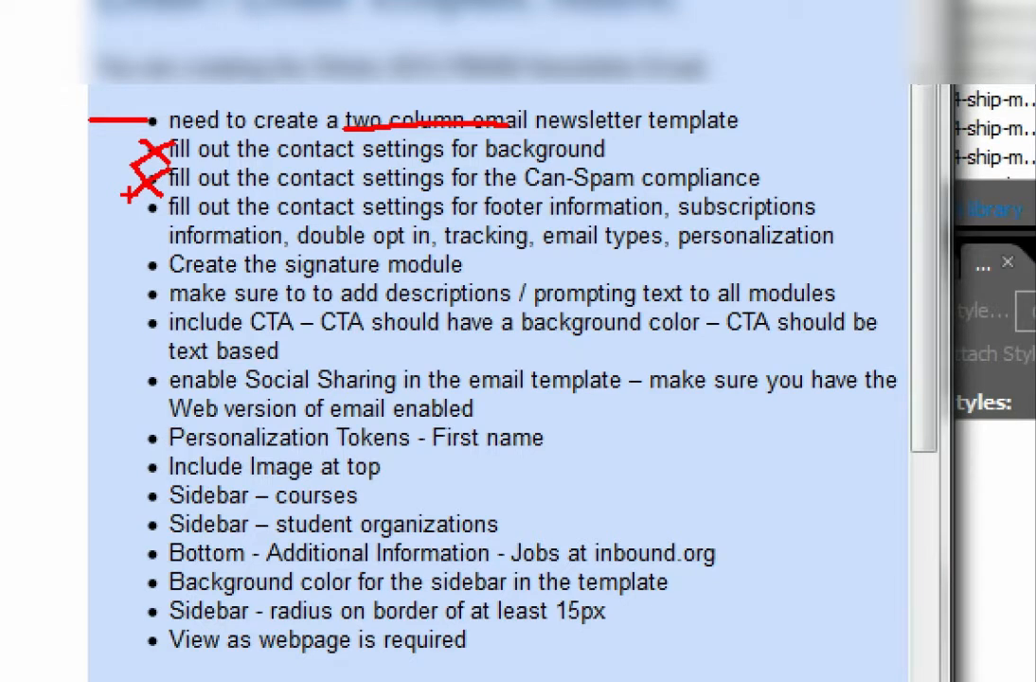
mouse_move(136, 200)
mouse_down()
mouse_move(166, 210)
mouse_move(132, 229)
mouse_up()
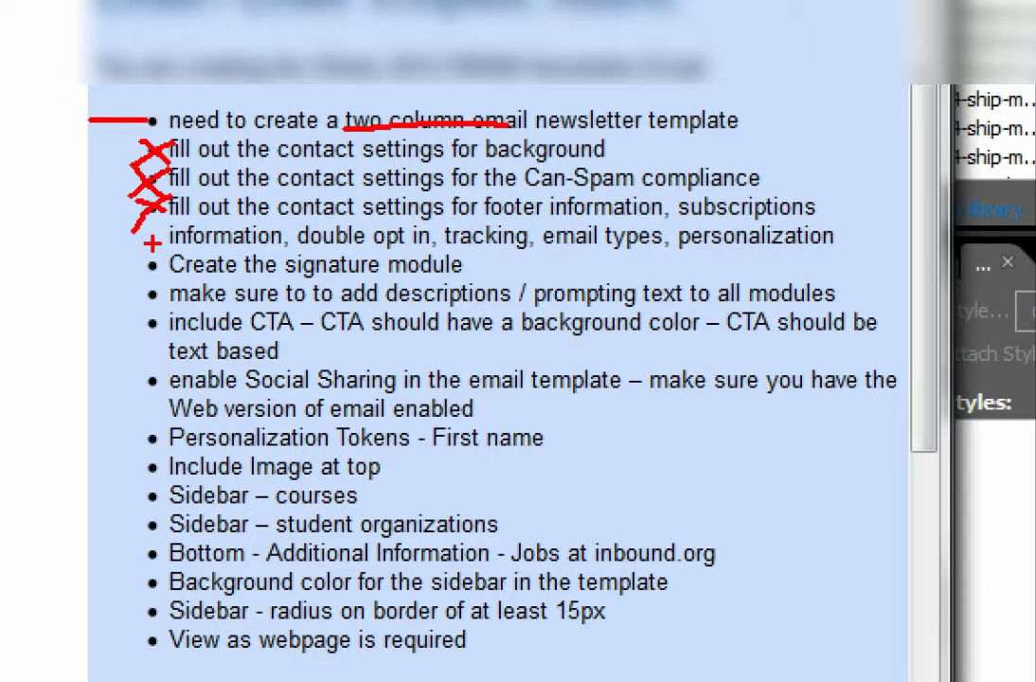
mouse_move(153, 248)
mouse_down()
mouse_move(144, 282)
mouse_move(173, 266)
mouse_move(161, 245)
mouse_up()
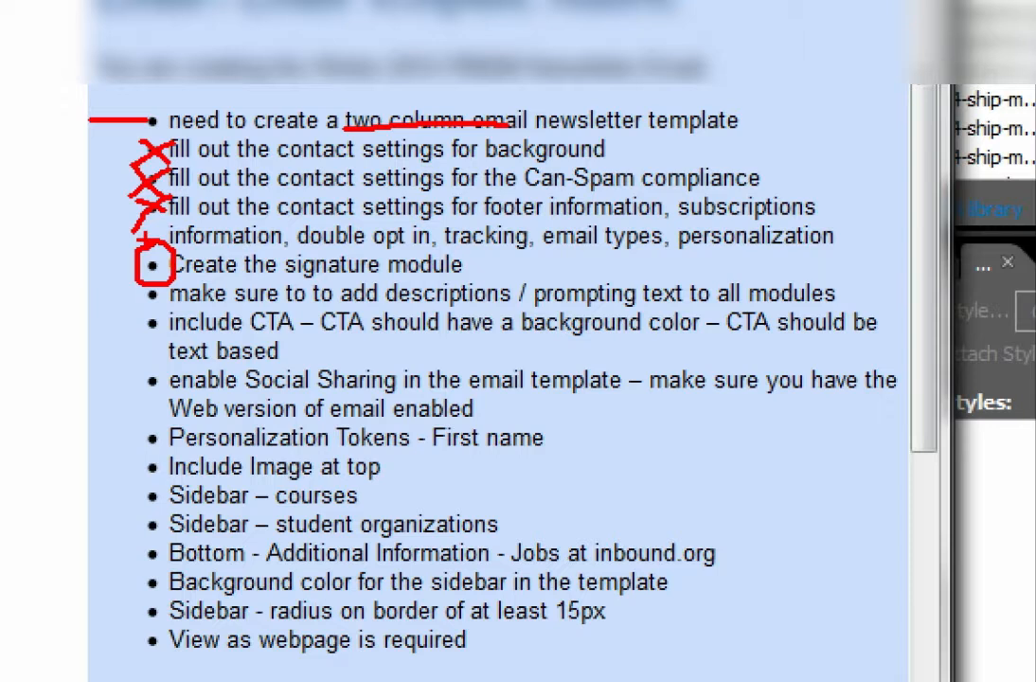
drag(151, 297, 71, 297)
drag(377, 296, 689, 299)
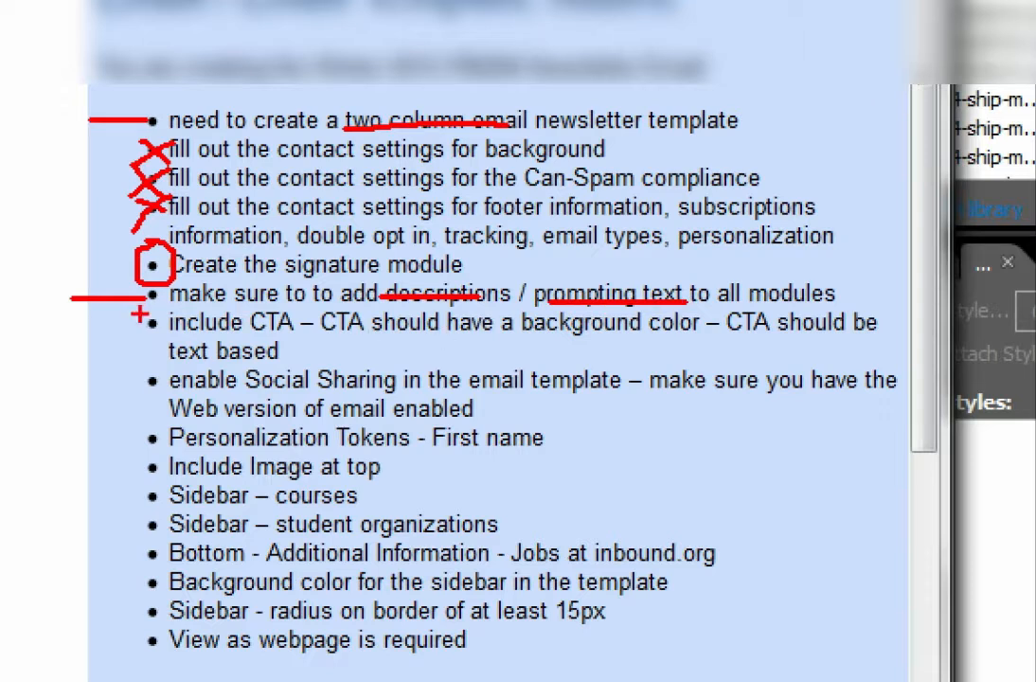
mouse_move(167, 306)
mouse_down()
mouse_move(170, 349)
mouse_move(170, 339)
mouse_up()
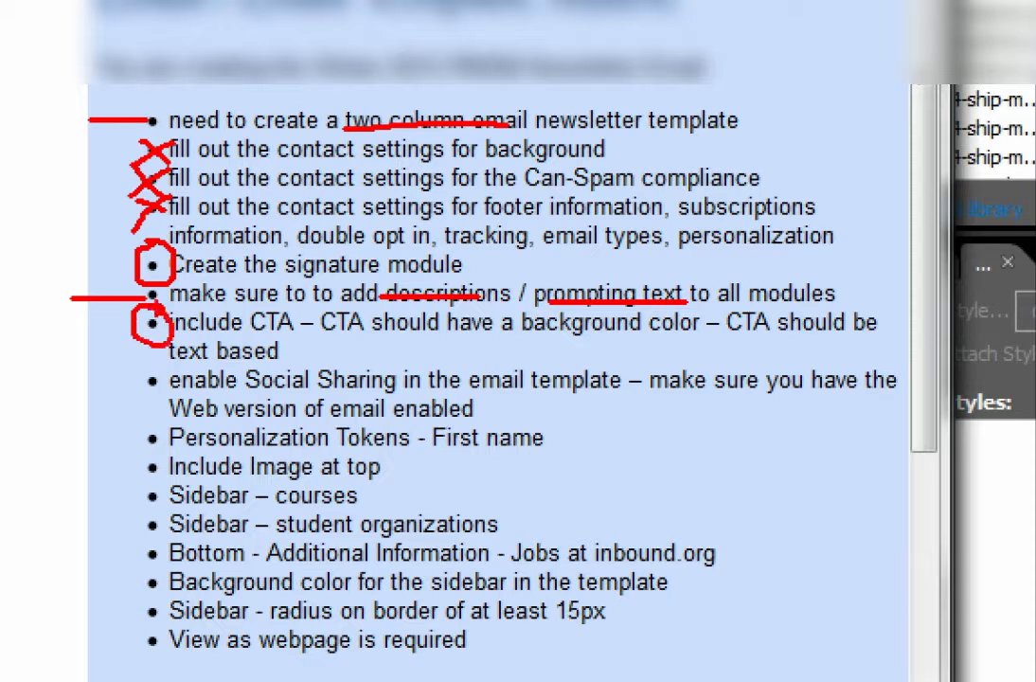
drag(152, 380, 95, 382)
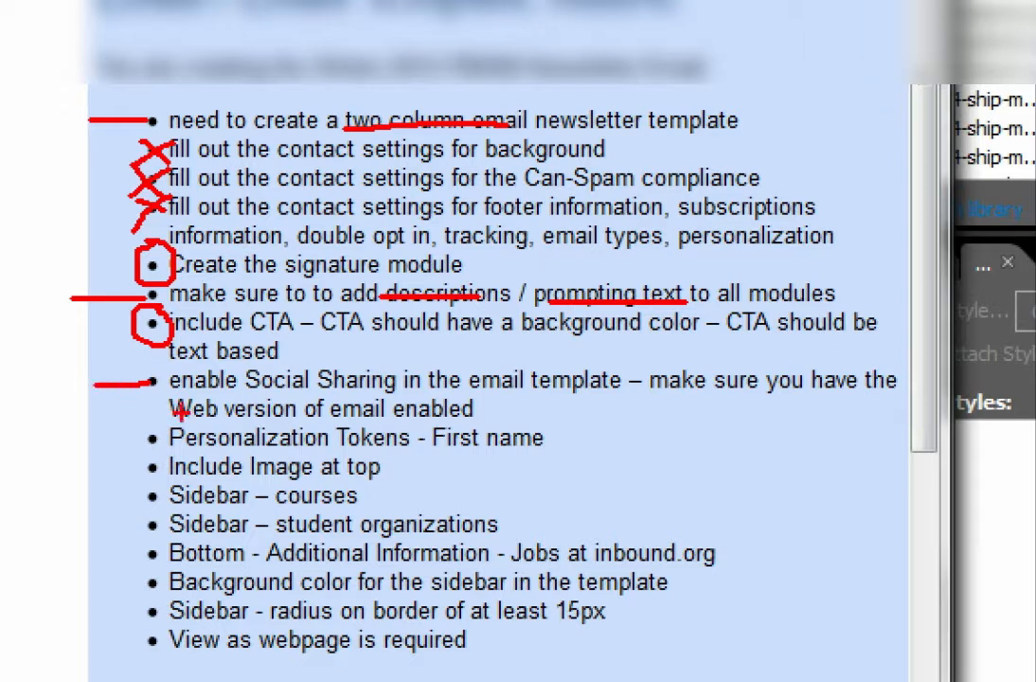
drag(168, 418, 290, 416)
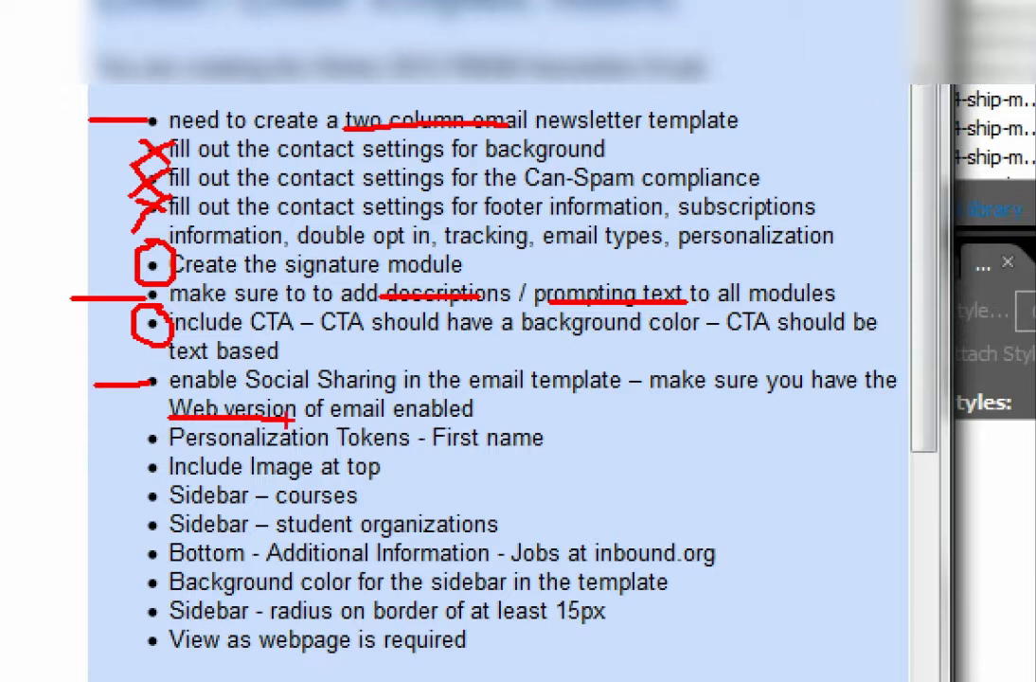
mouse_move(147, 438)
mouse_down()
mouse_move(95, 440)
mouse_move(95, 451)
mouse_up()
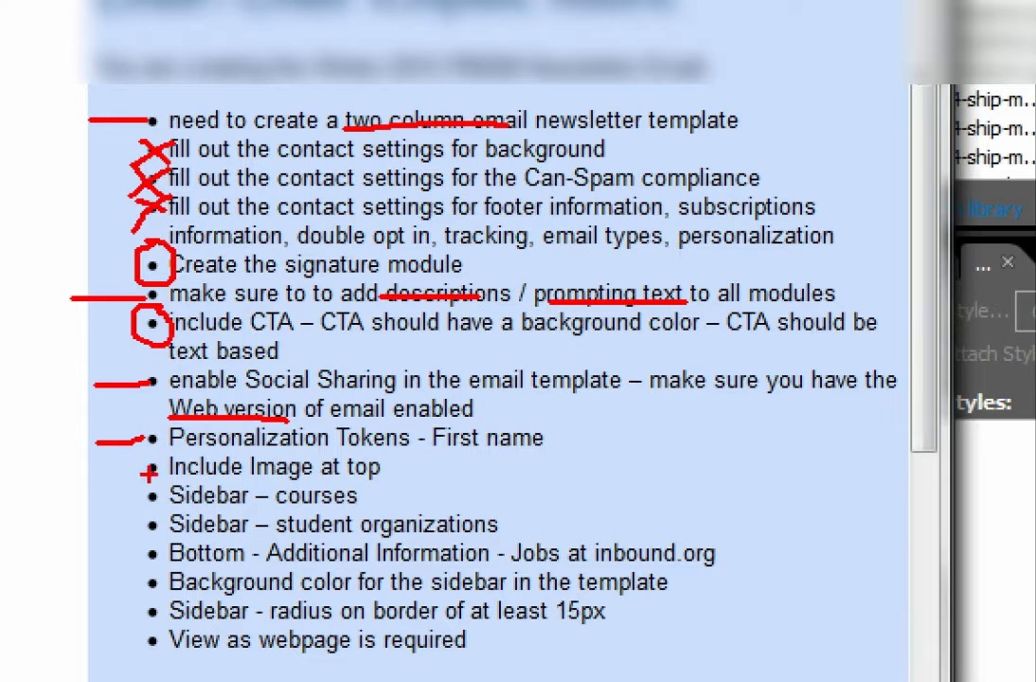
drag(150, 470, 81, 471)
drag(87, 461, 87, 479)
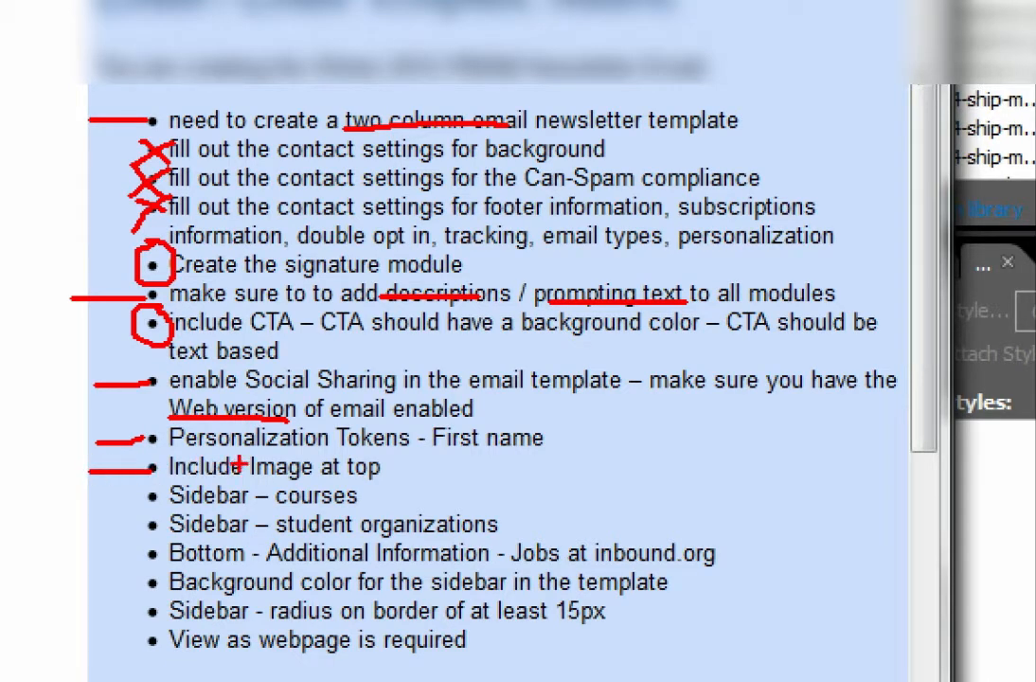
mouse_move(257, 453)
mouse_down()
mouse_move(242, 460)
mouse_move(254, 472)
mouse_move(301, 474)
mouse_move(252, 455)
mouse_up()
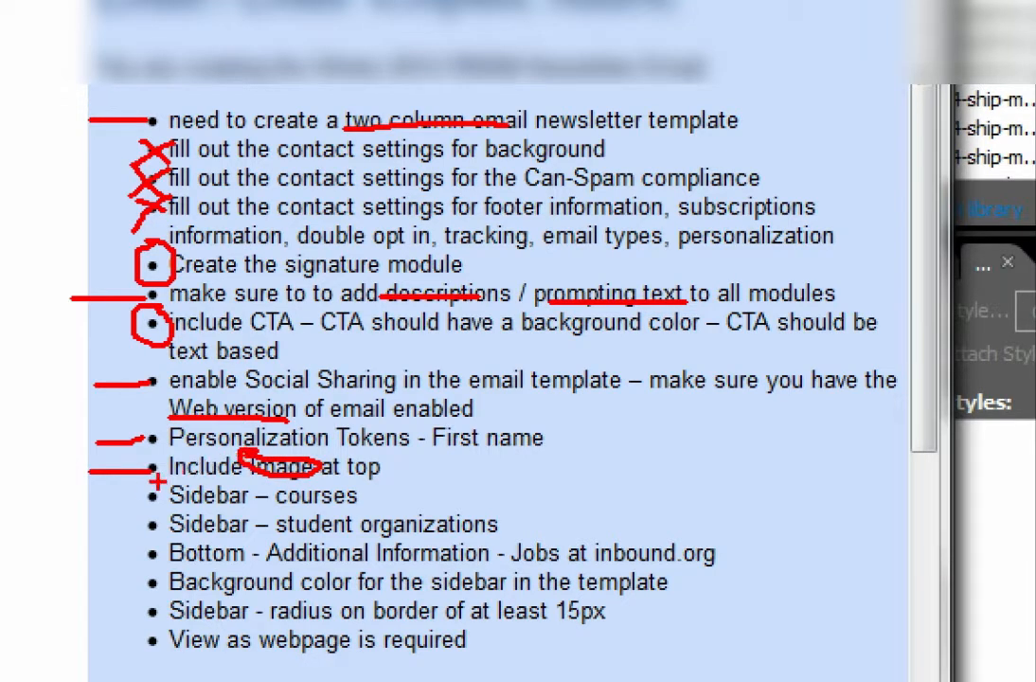
drag(137, 483, 141, 540)
mouse_move(91, 502)
mouse_down()
mouse_move(106, 492)
mouse_move(111, 512)
mouse_move(95, 521)
mouse_move(119, 527)
mouse_up()
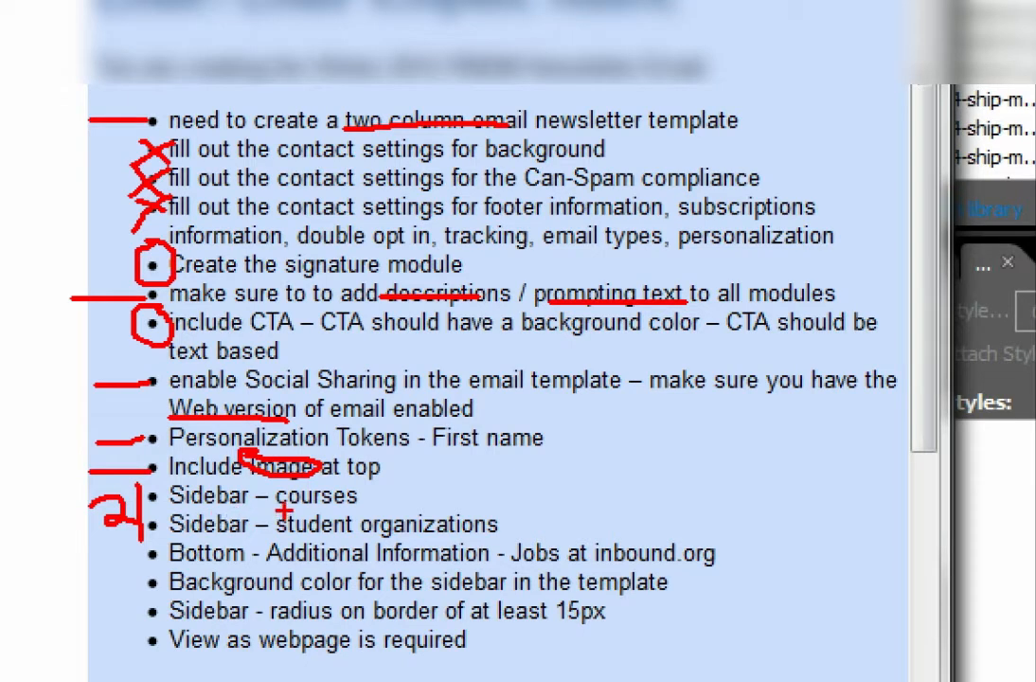
mouse_move(364, 494)
mouse_down()
mouse_move(519, 494)
mouse_move(522, 525)
mouse_move(491, 524)
mouse_up()
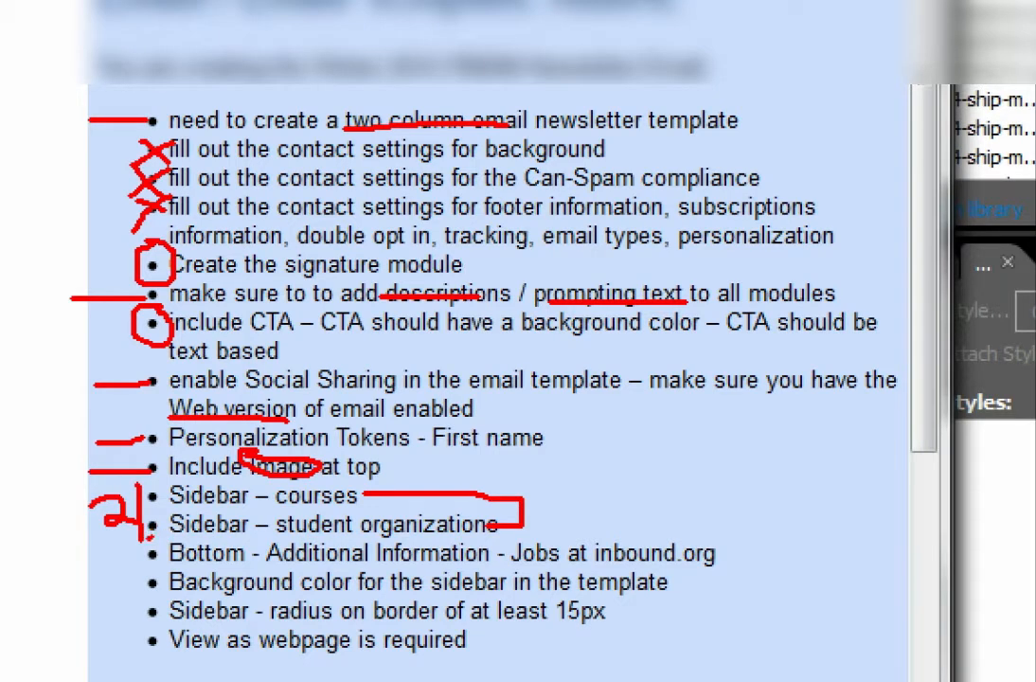
drag(150, 546, 90, 548)
mouse_move(591, 531)
mouse_down()
mouse_move(592, 558)
mouse_move(622, 566)
mouse_move(745, 559)
mouse_move(751, 524)
mouse_move(569, 532)
mouse_up()
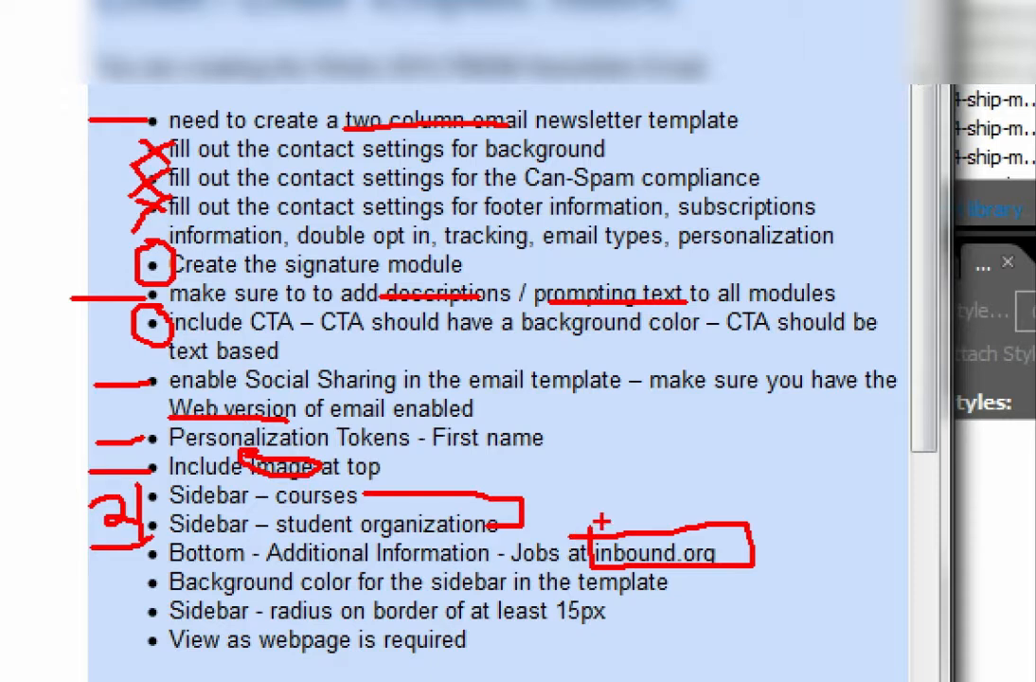
mouse_move(660, 473)
mouse_down()
mouse_move(648, 526)
mouse_move(674, 502)
mouse_move(669, 468)
mouse_move(650, 524)
mouse_up()
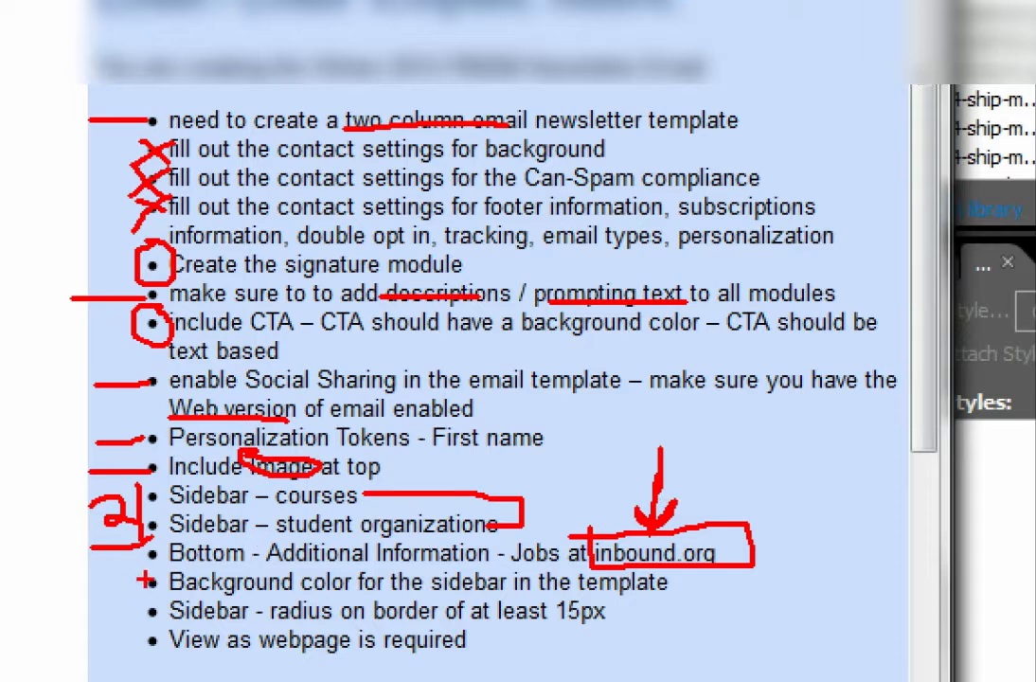
mouse_move(107, 581)
mouse_down()
mouse_move(153, 581)
mouse_move(102, 612)
mouse_up()
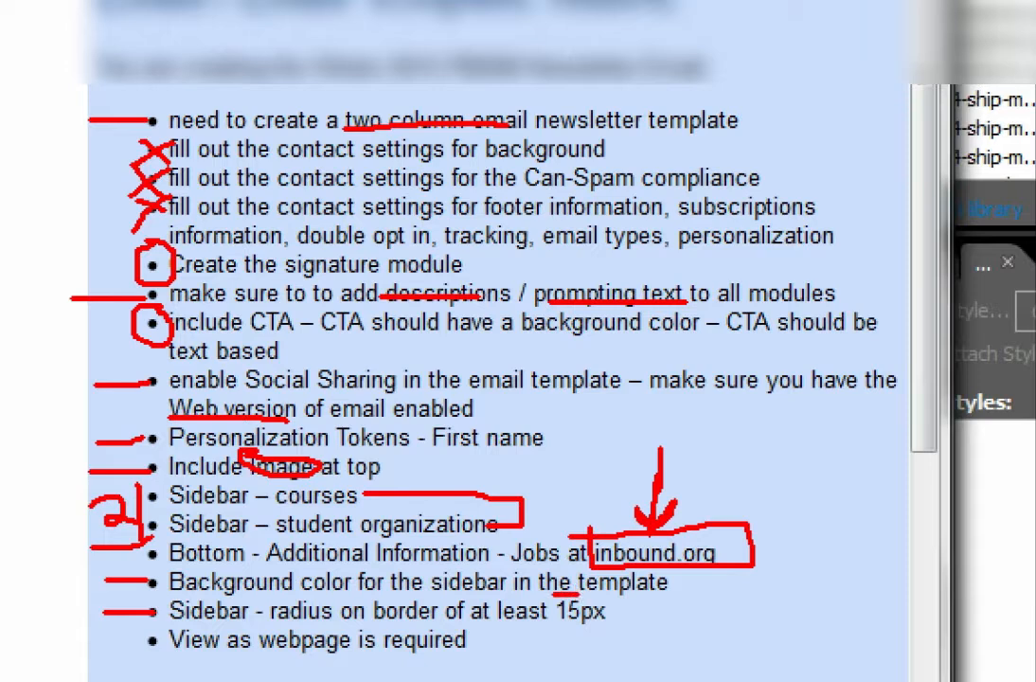
mouse_move(563, 592)
mouse_down()
mouse_move(597, 629)
mouse_move(559, 596)
mouse_up()
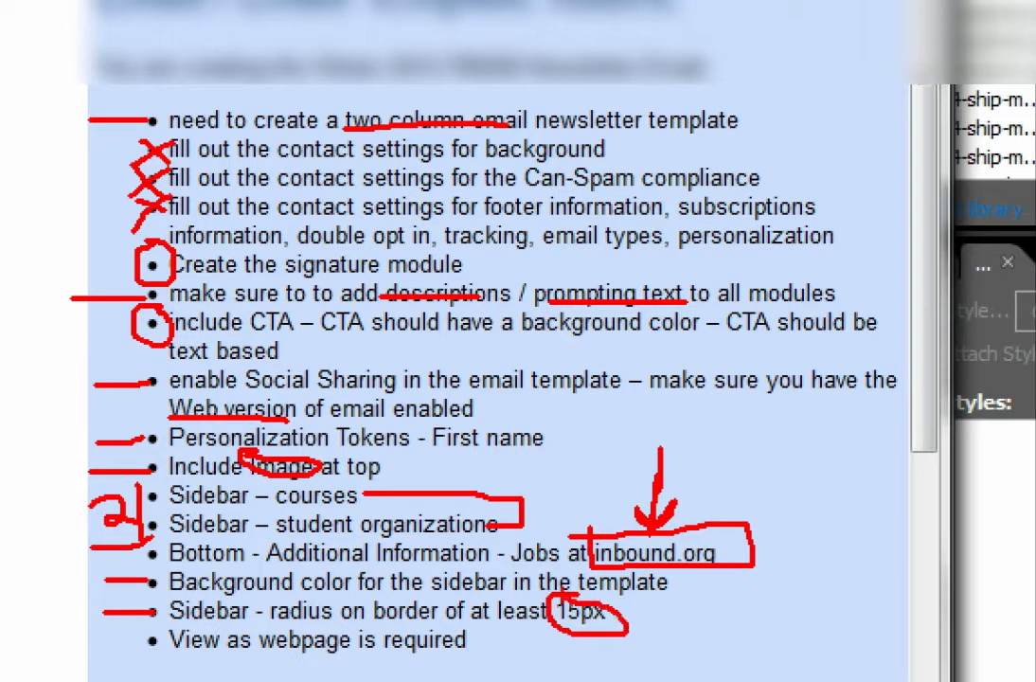
mouse_move(689, 594)
mouse_down()
mouse_move(665, 598)
mouse_move(660, 625)
mouse_up()
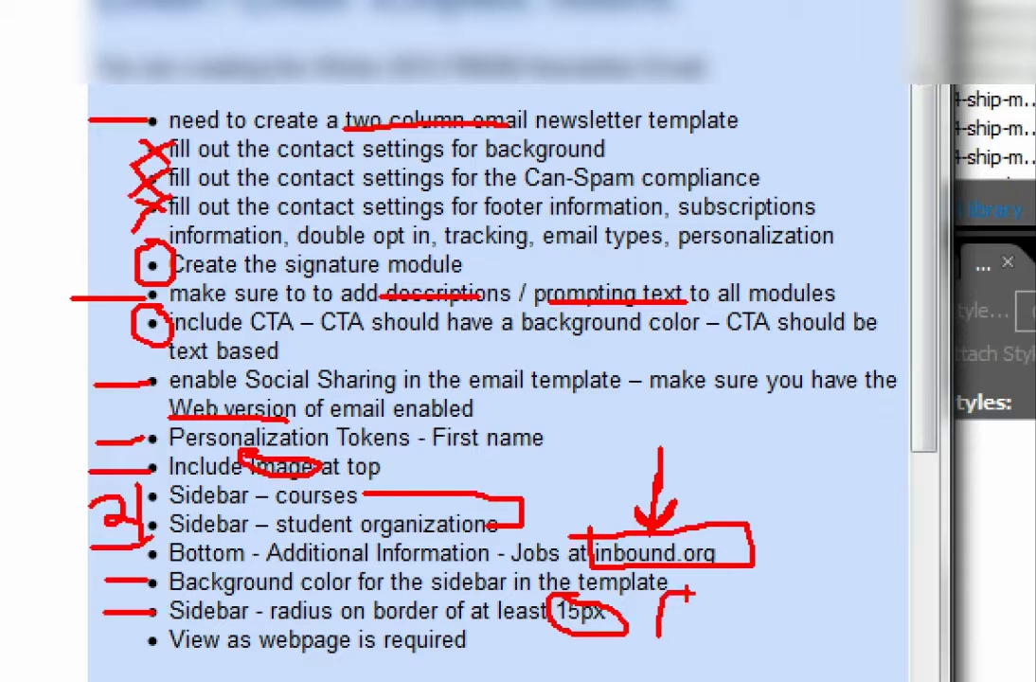
drag(714, 596, 716, 652)
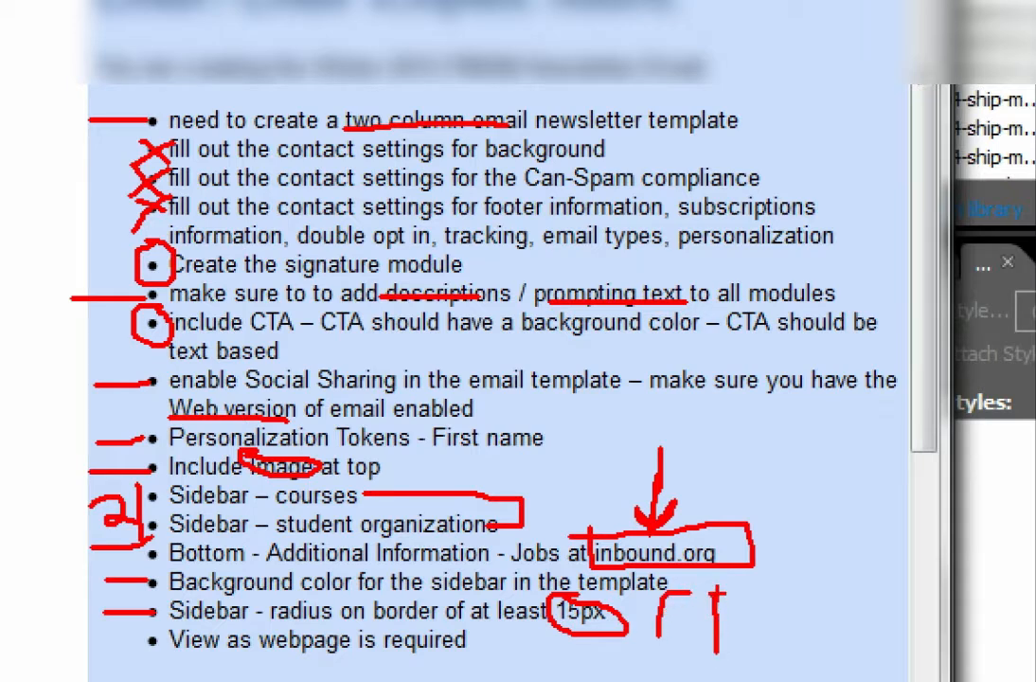
drag(716, 594, 761, 592)
drag(69, 639, 150, 639)
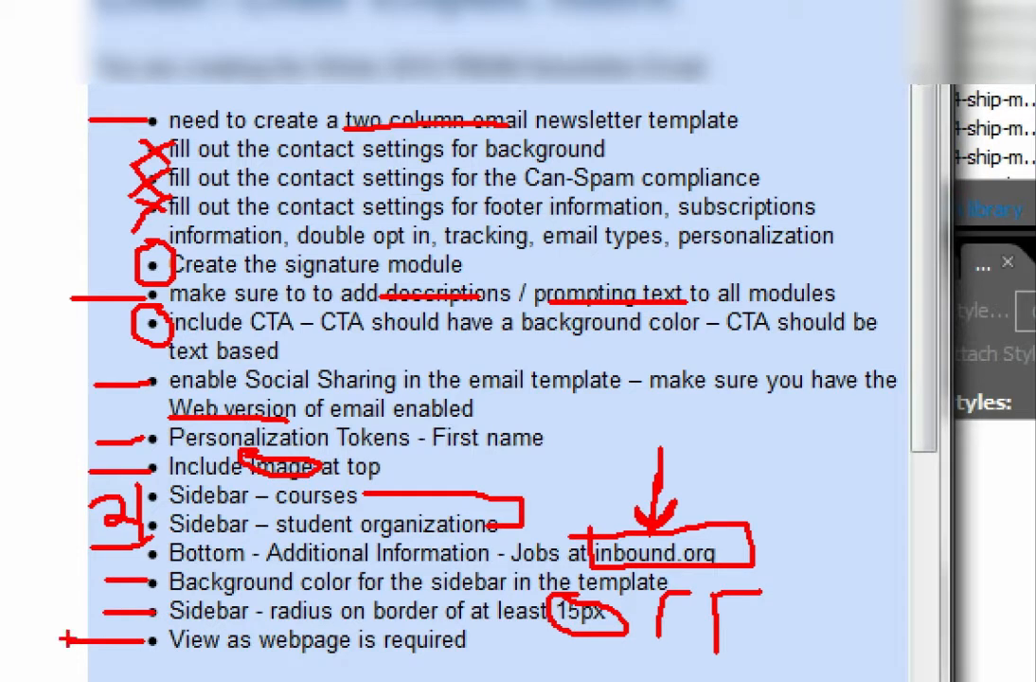
drag(282, 666, 366, 666)
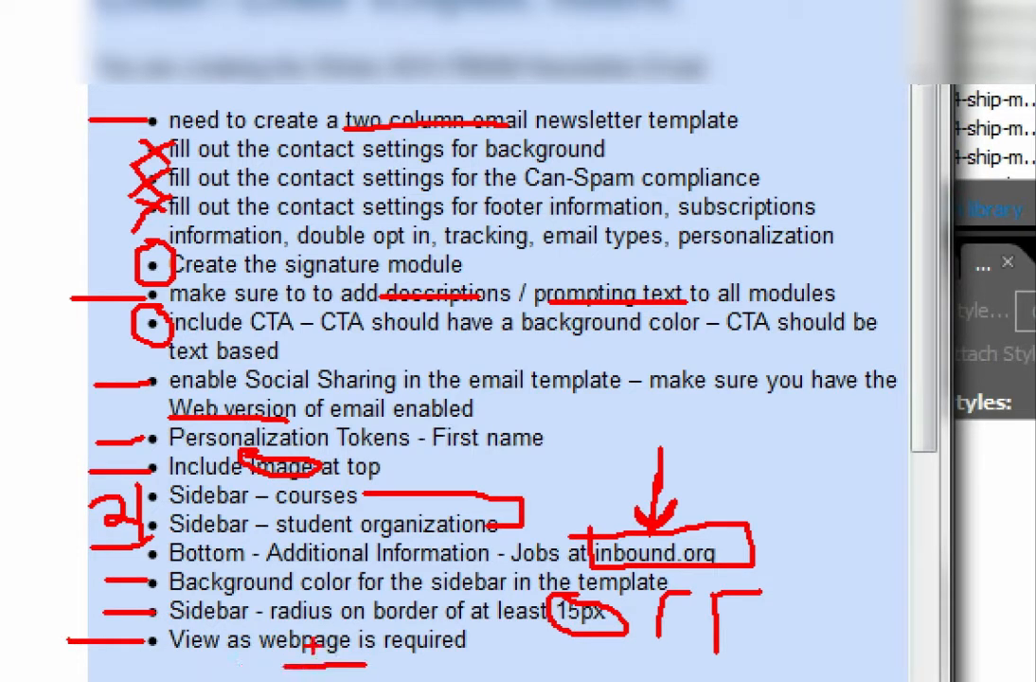
drag(265, 652, 327, 652)
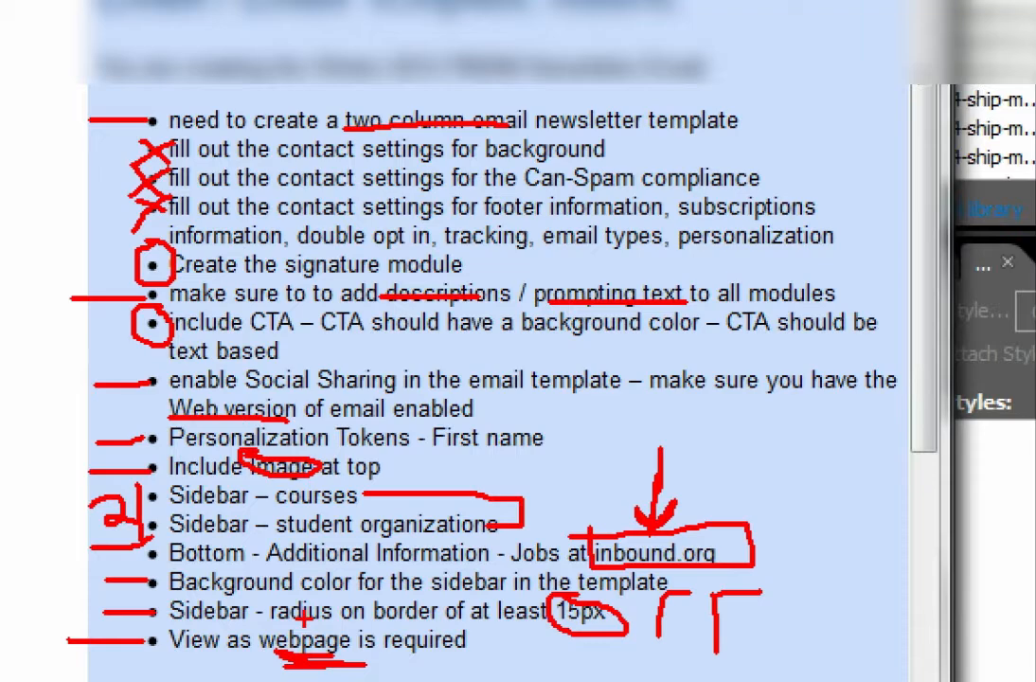
key(Escape)
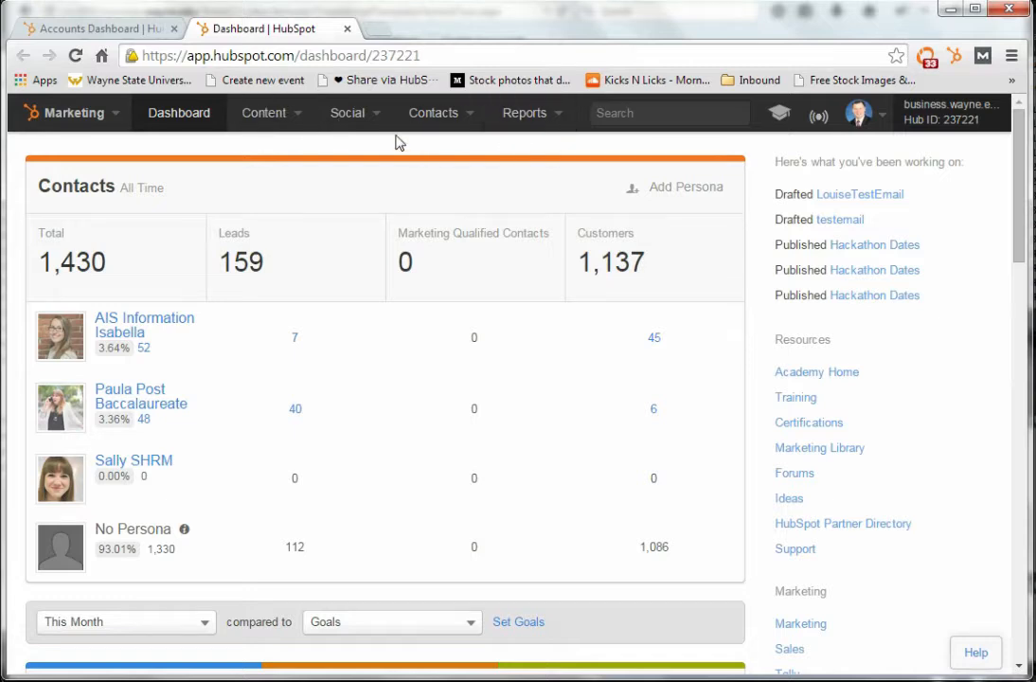
Open the Design Manager, expand the templates folder and show the recently edited templates
click(299, 114)
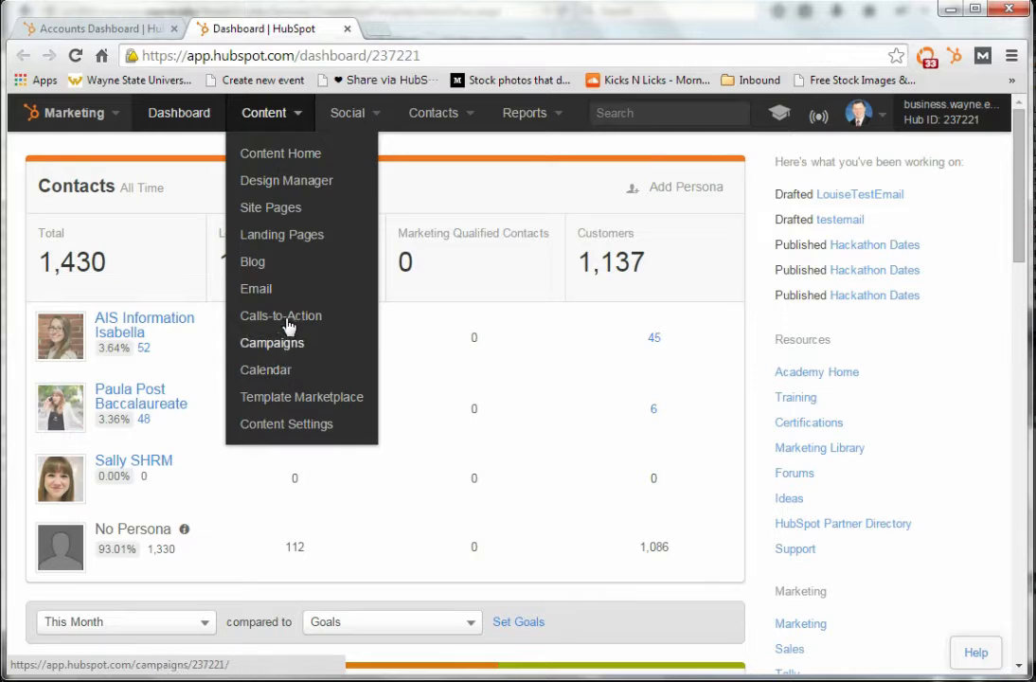
click(310, 182)
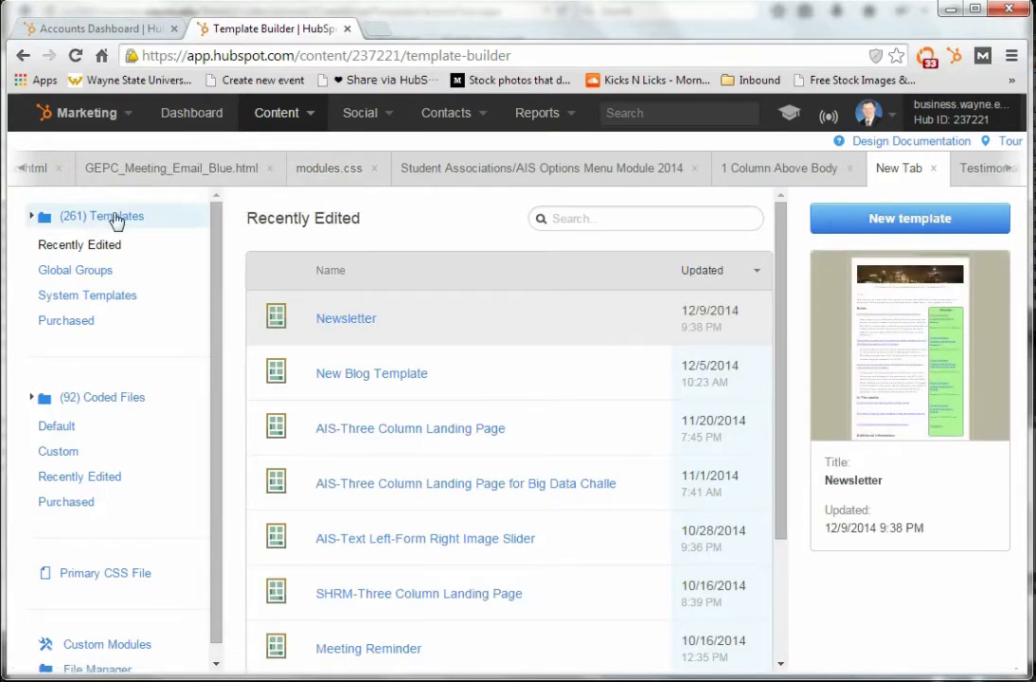
click(32, 217)
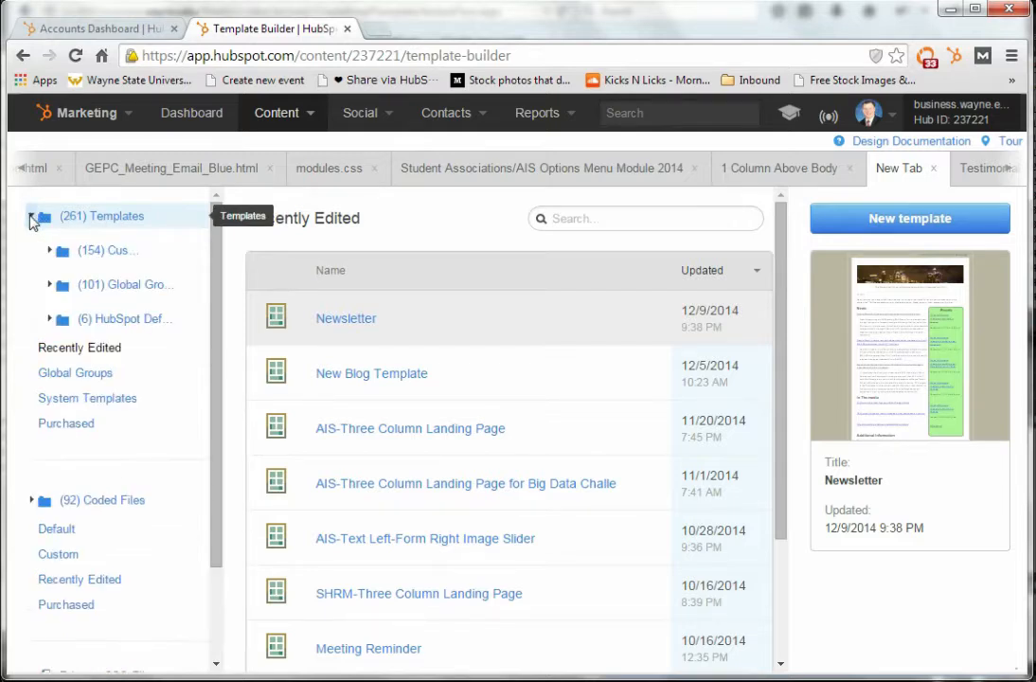
click(76, 348)
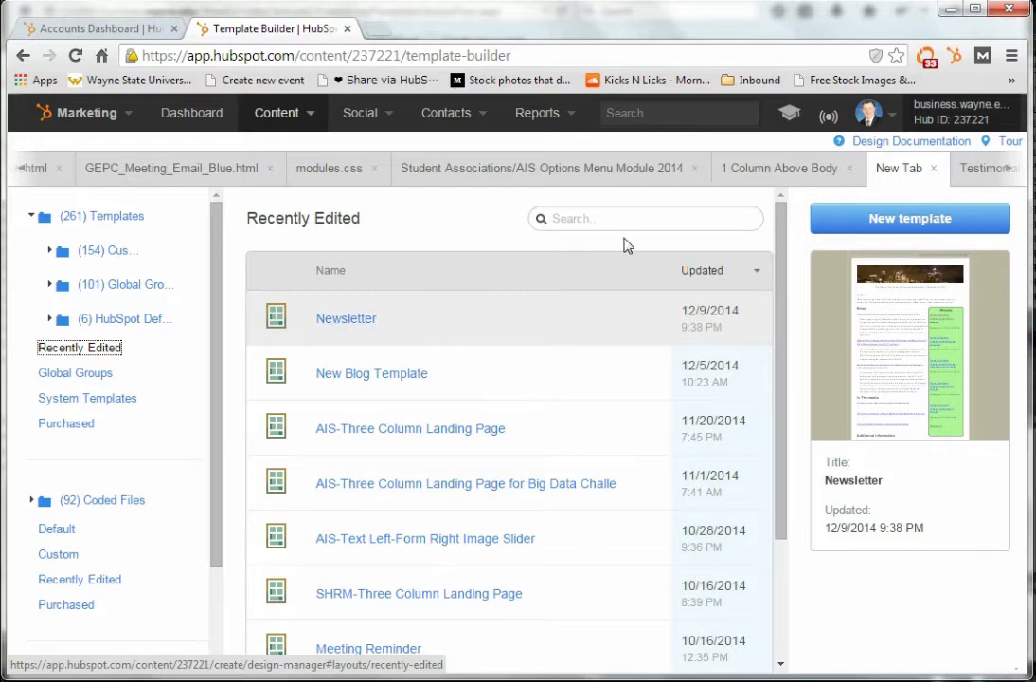
Create a new template of type Email with the Template Builder
click(884, 220)
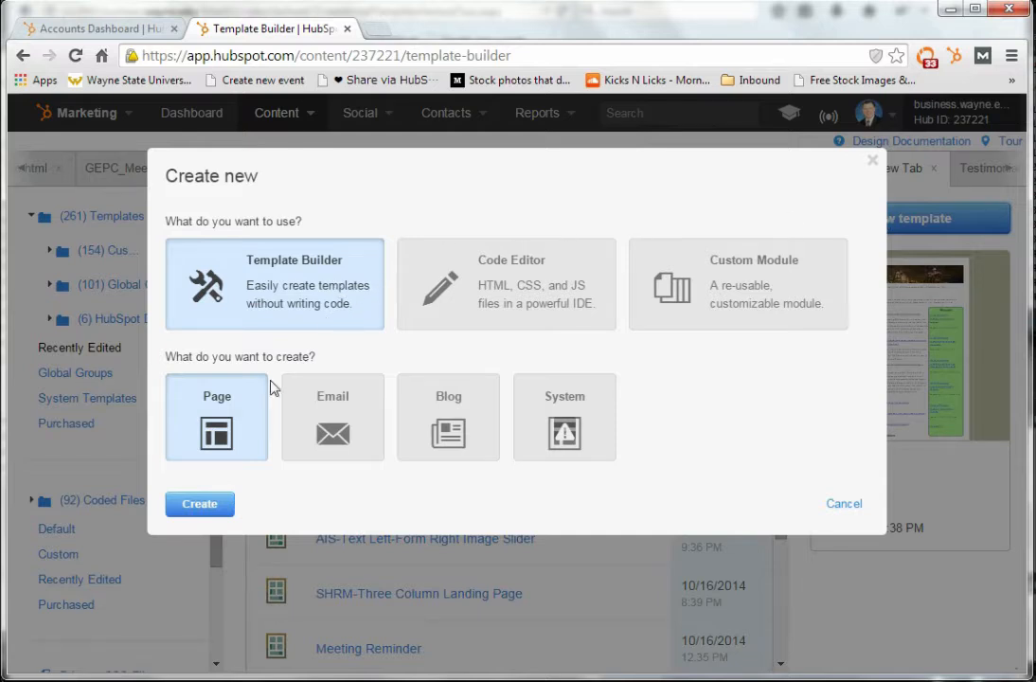
click(323, 410)
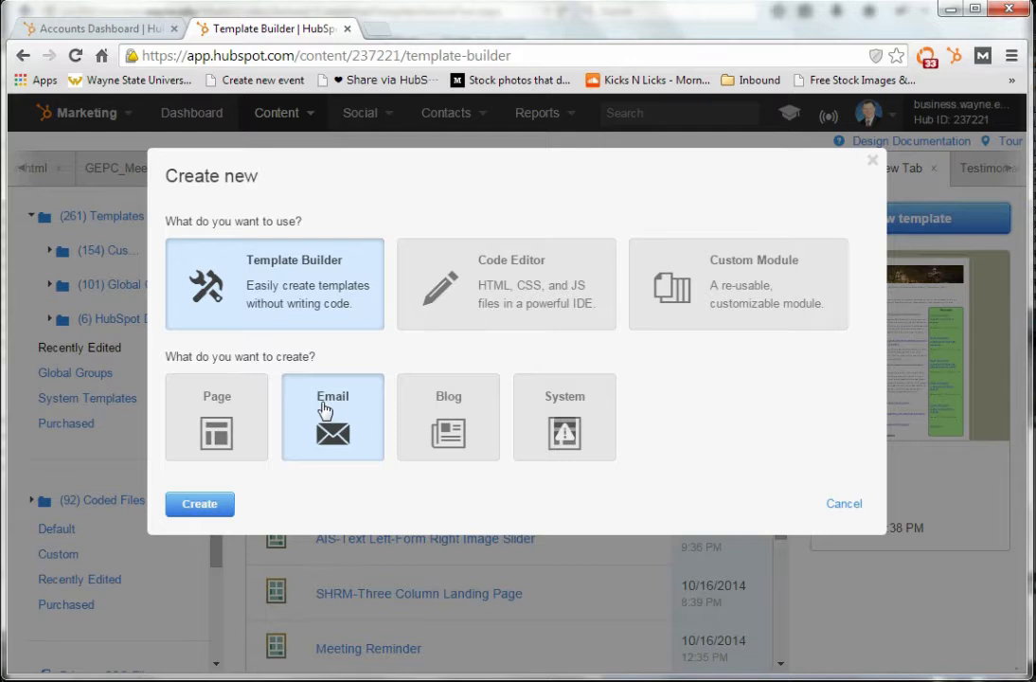
click(238, 410)
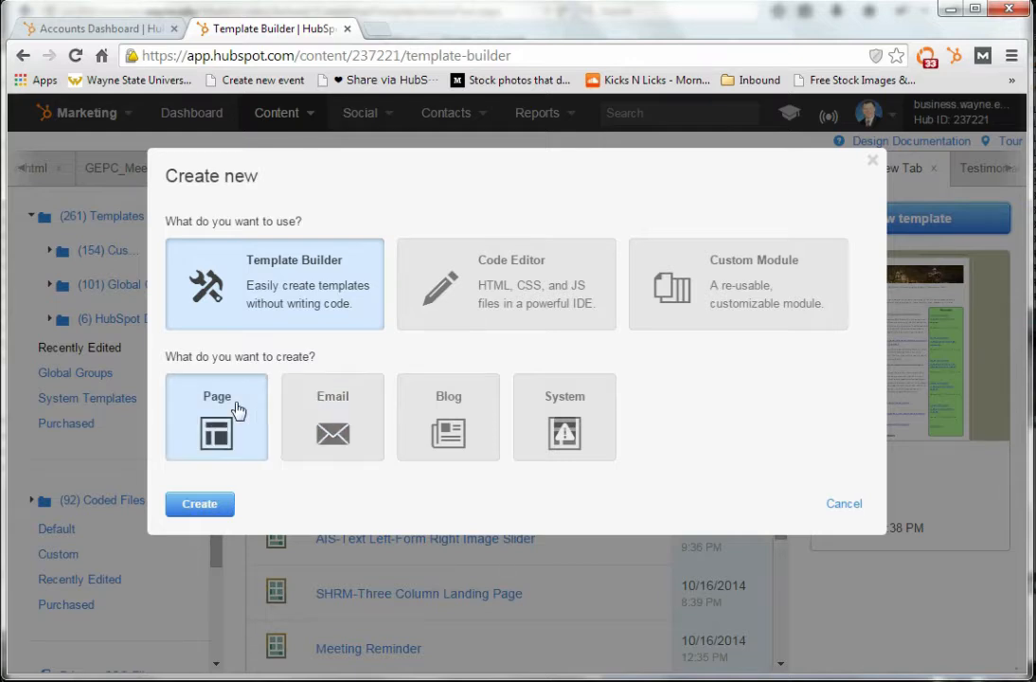
click(323, 414)
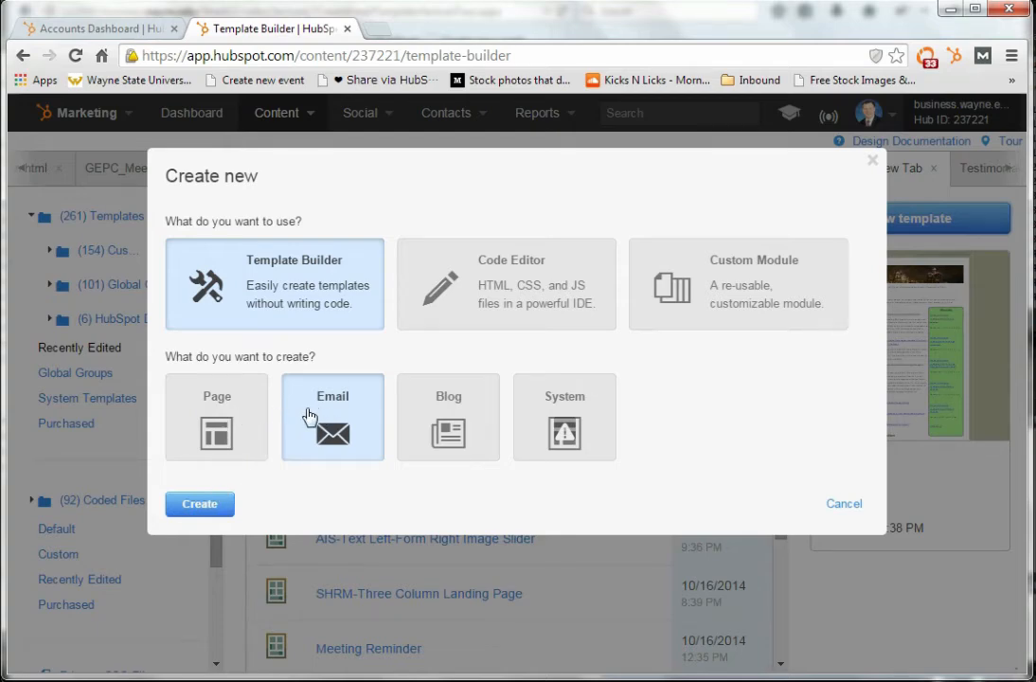
click(213, 503)
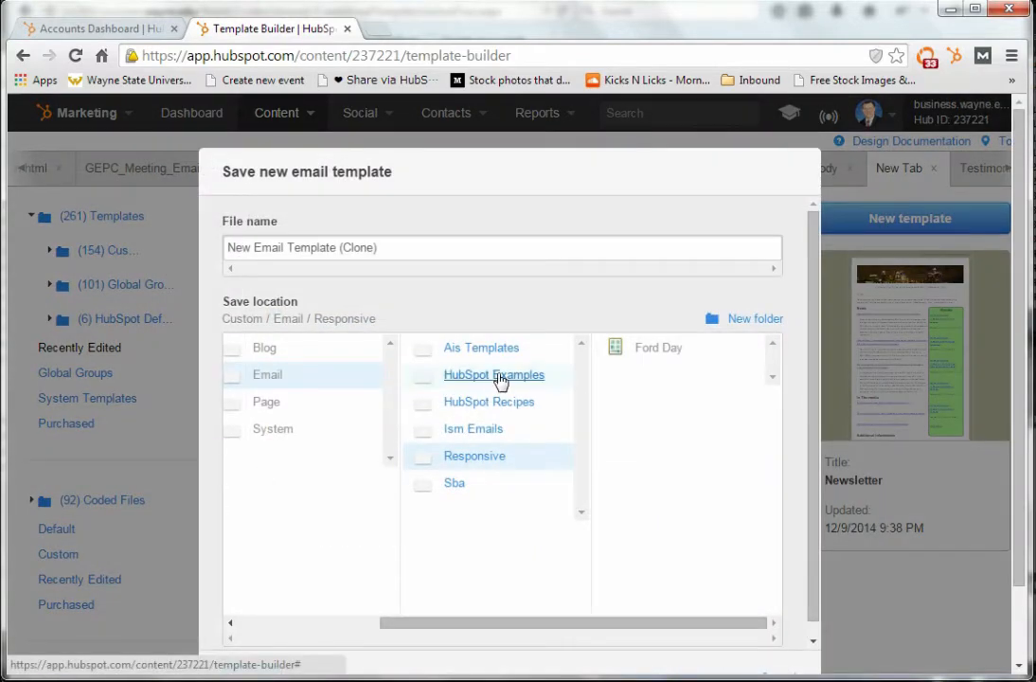
Save the new email template in Custom / Email / Ism Emails, adding identifying text after "New Email Template (Clone)" in the file name
click(476, 433)
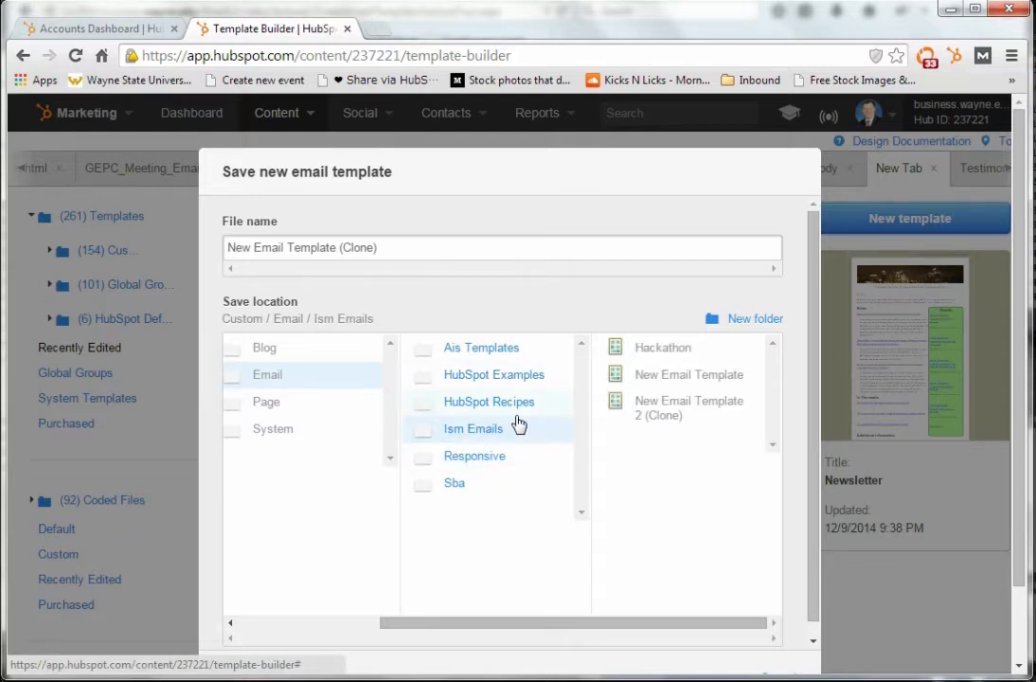
click(389, 250)
text(f)
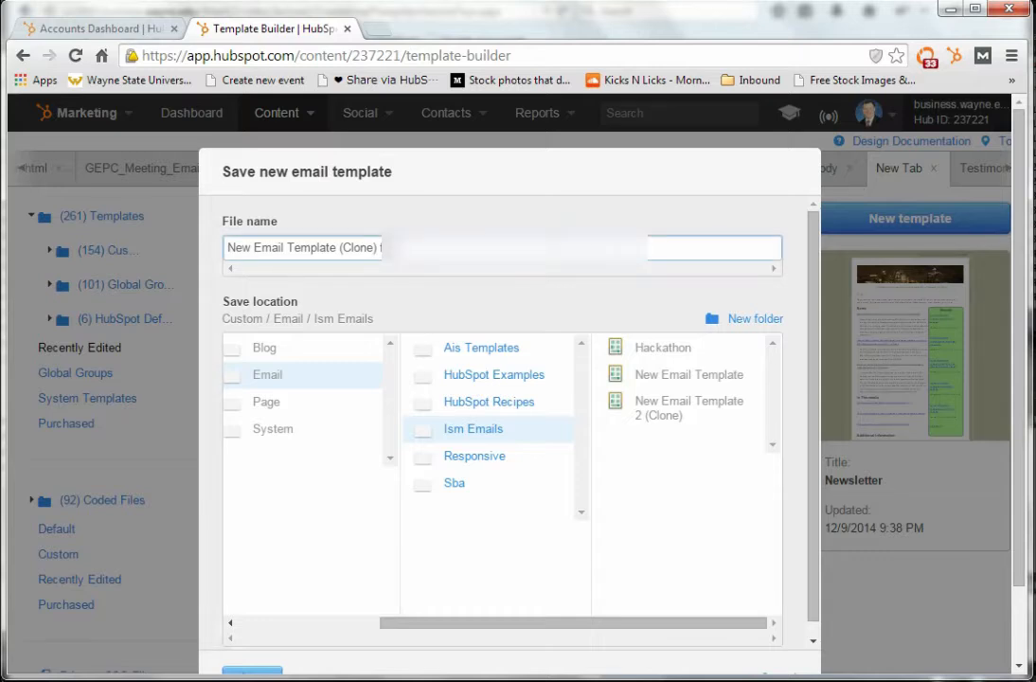
click(247, 669)
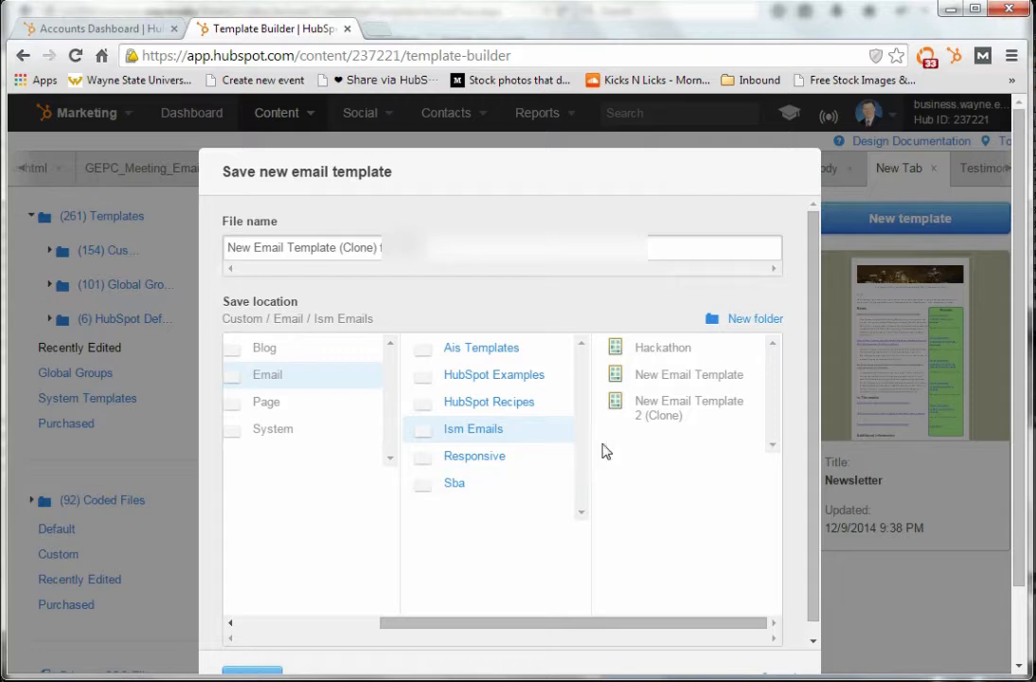
Finish saving the new email template in the Ism Emails folder and check its default layout modules
scroll(807, 436, down, 1)
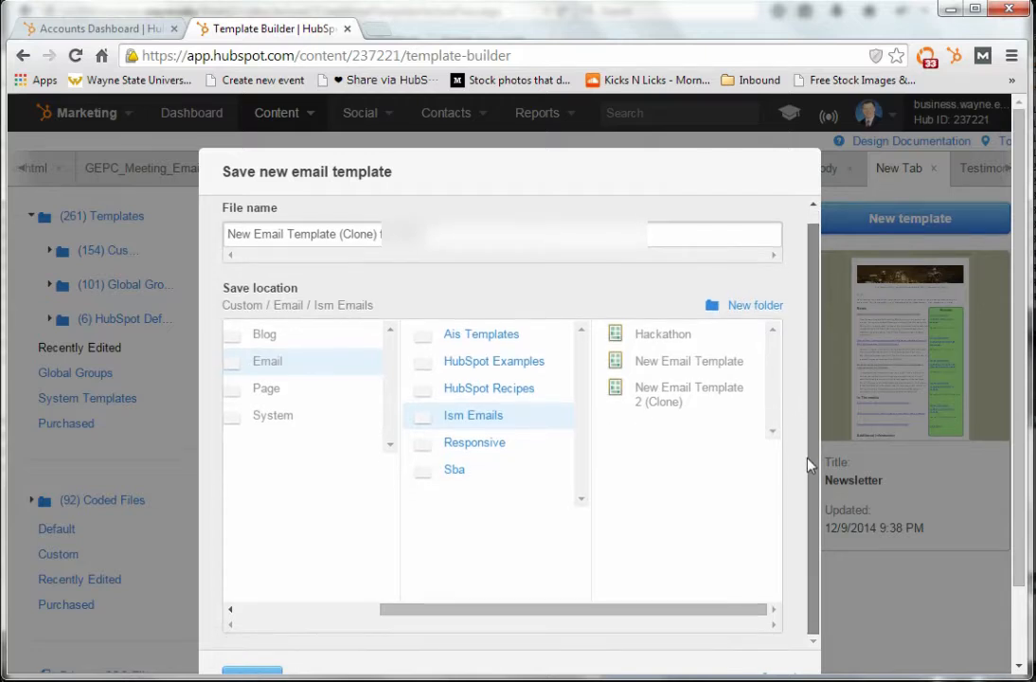
click(269, 672)
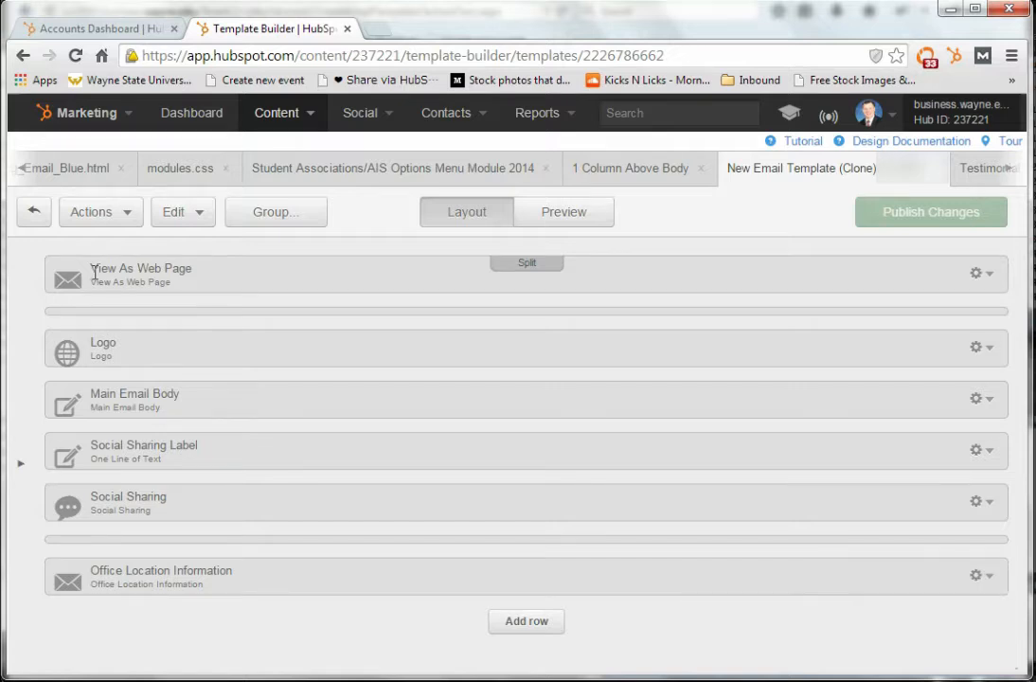
mouse_move(95, 271)
mouse_down()
mouse_move(157, 268)
mouse_move(84, 272)
mouse_up()
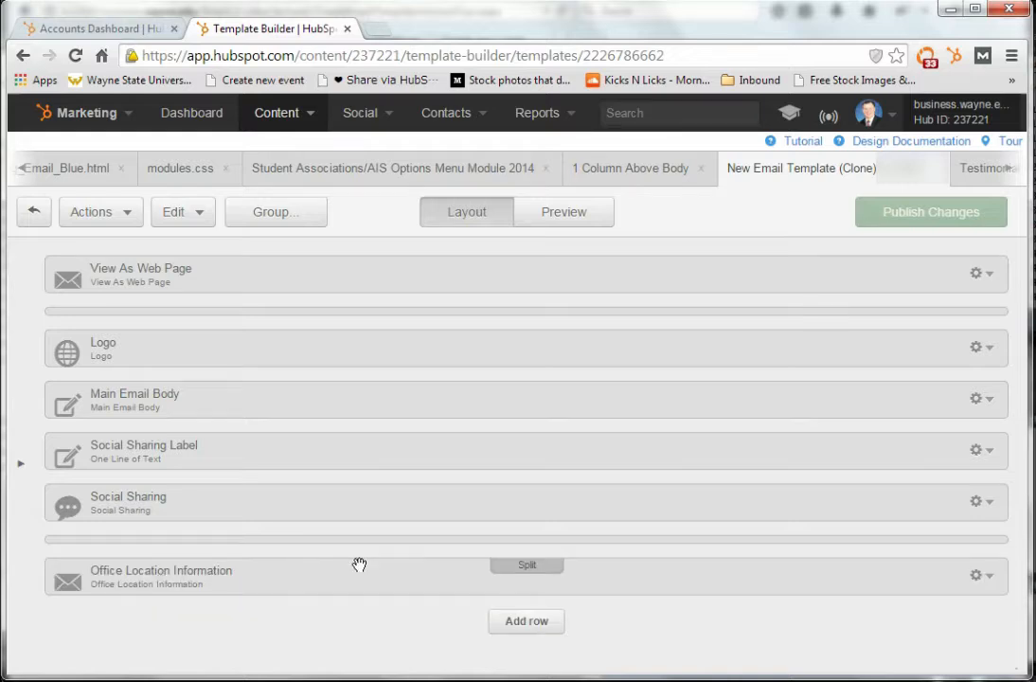
Preview the new email template, examine its body text and its address and unsubscribe footer, and return to the layout
click(566, 212)
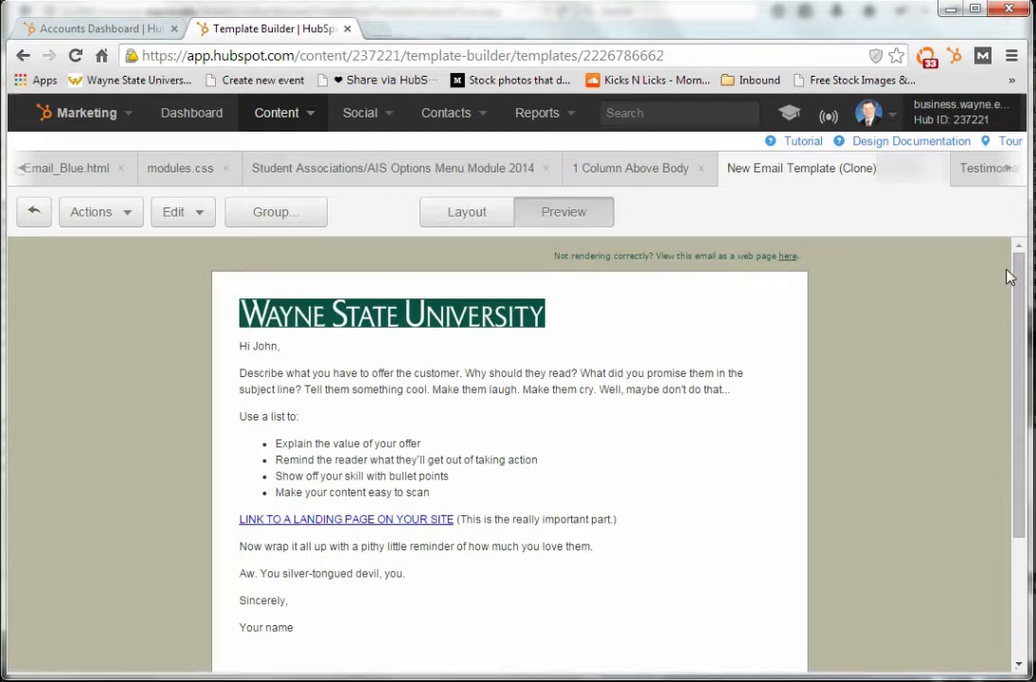
scroll(1011, 277, down, 1)
scroll(1011, 276, up, 1)
drag(1018, 315, 1017, 437)
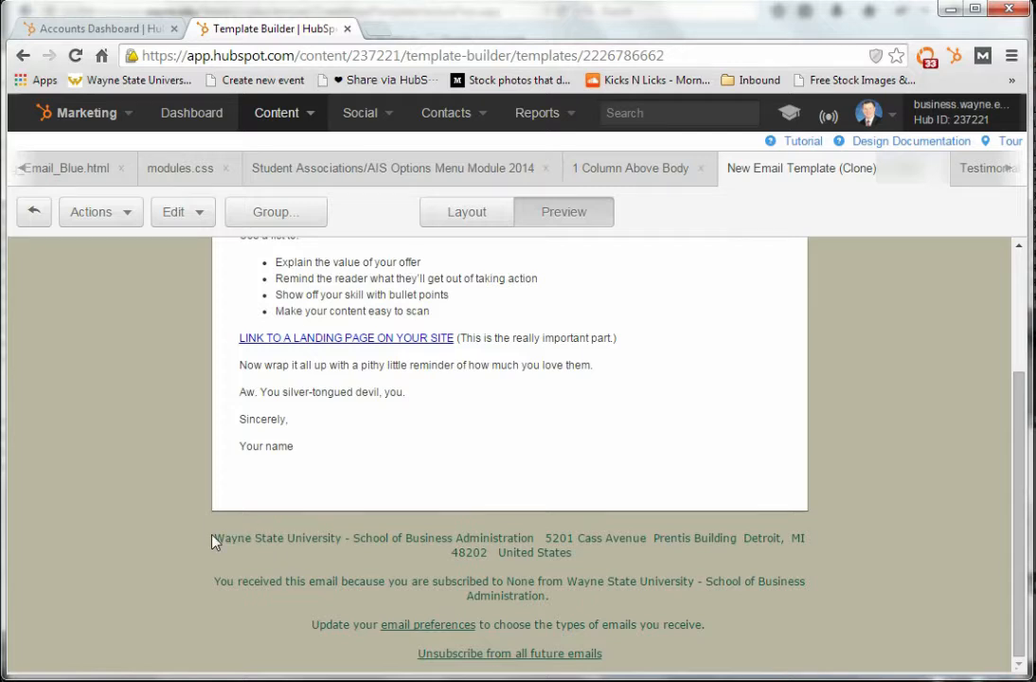
drag(214, 540, 659, 660)
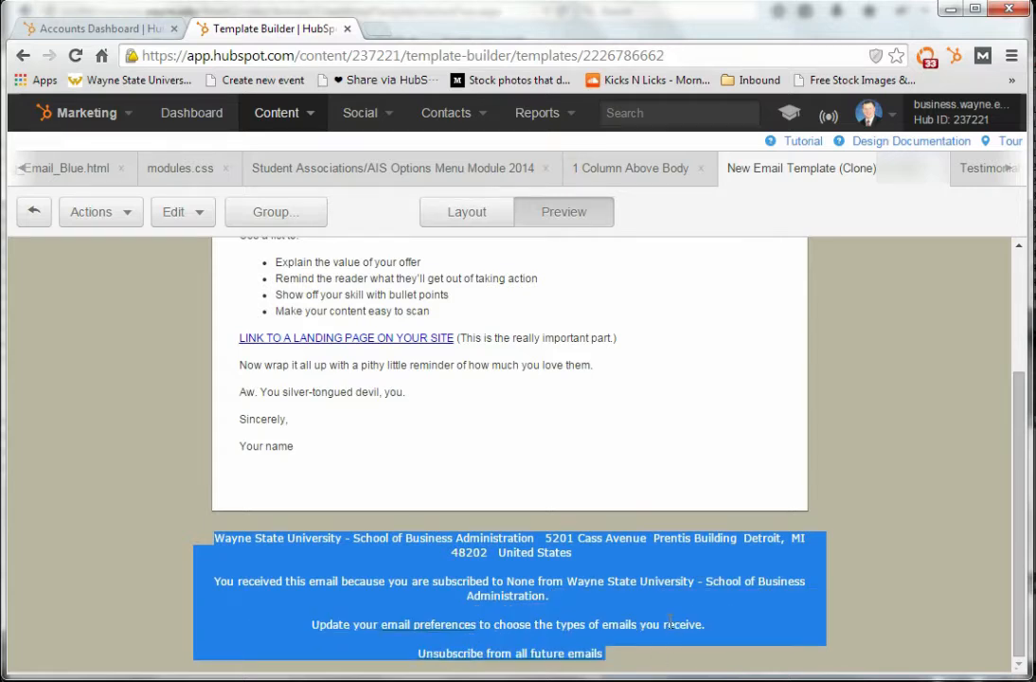
click(611, 488)
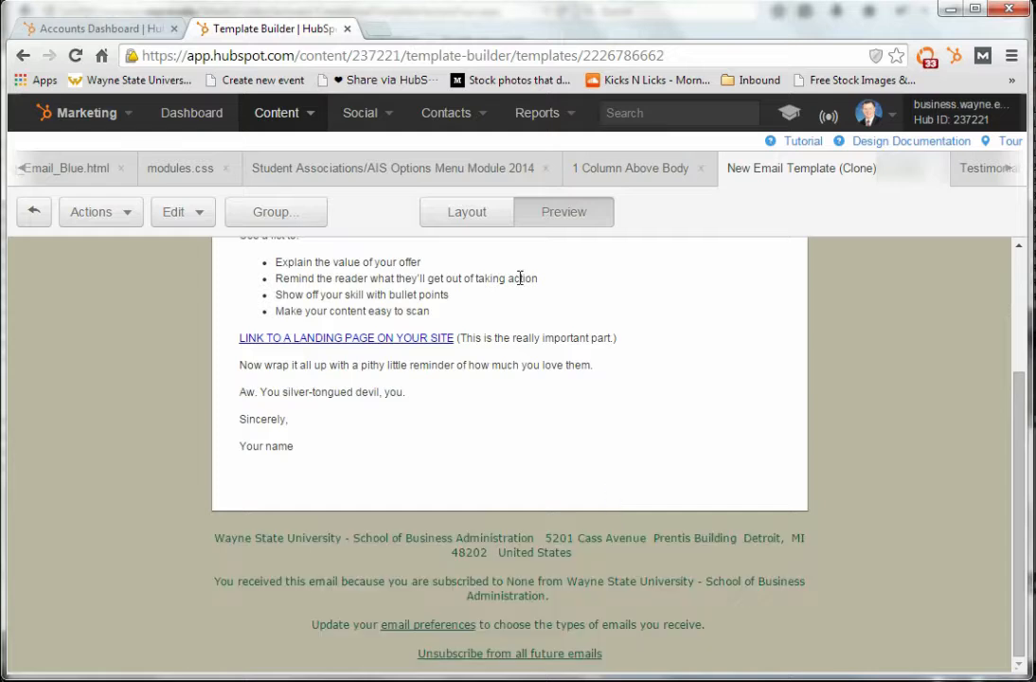
click(480, 214)
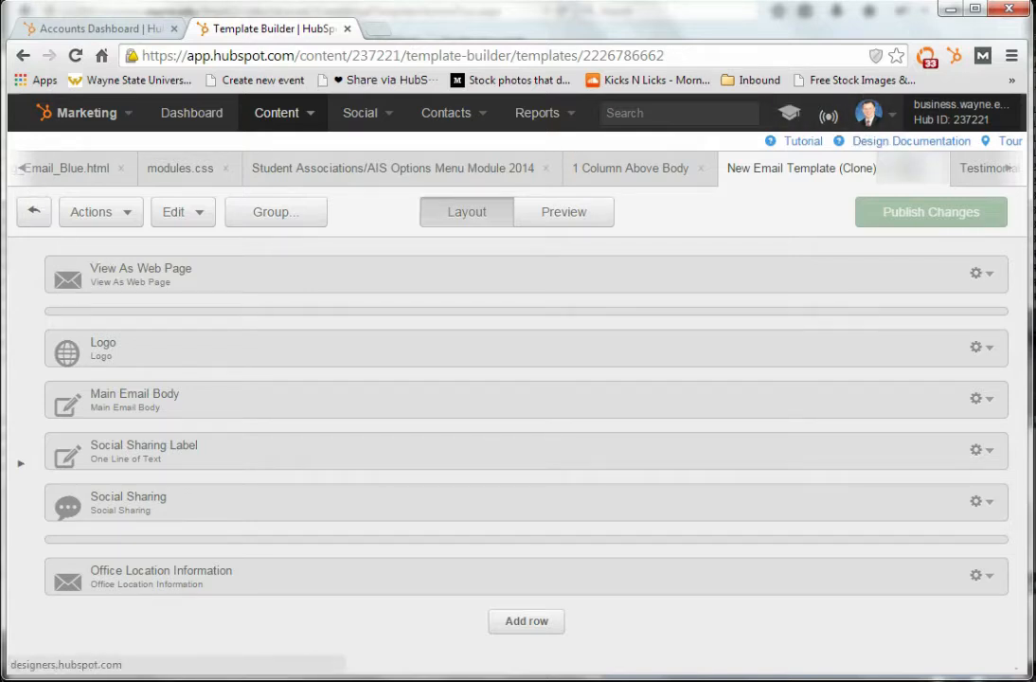
Close the new email template, open the recently edited Newsletter template and publish its pending changes
click(934, 173)
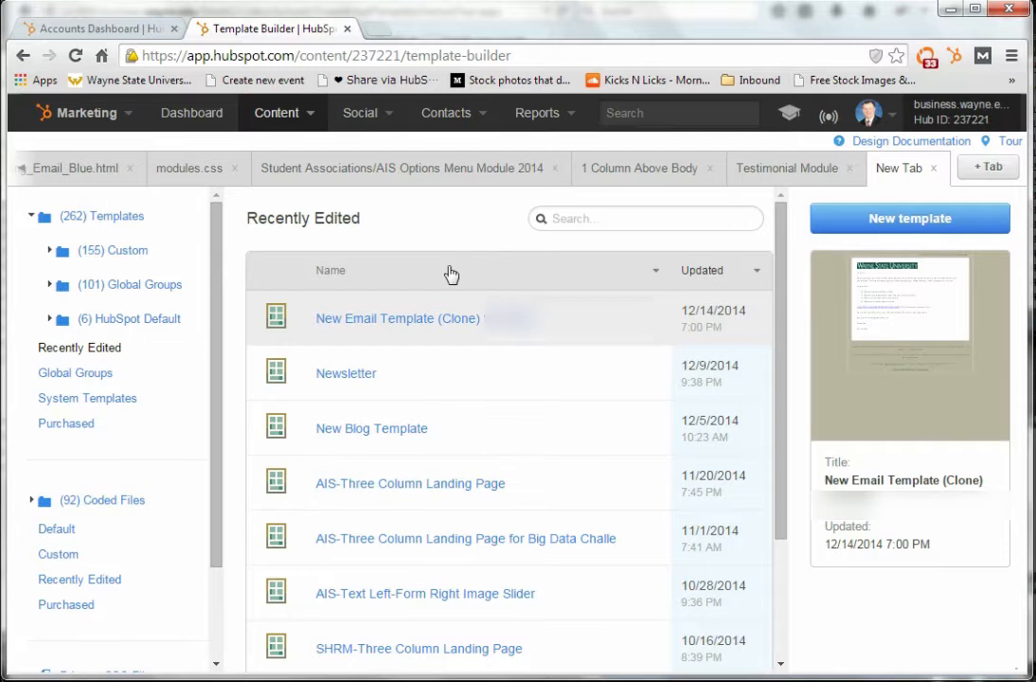
click(347, 375)
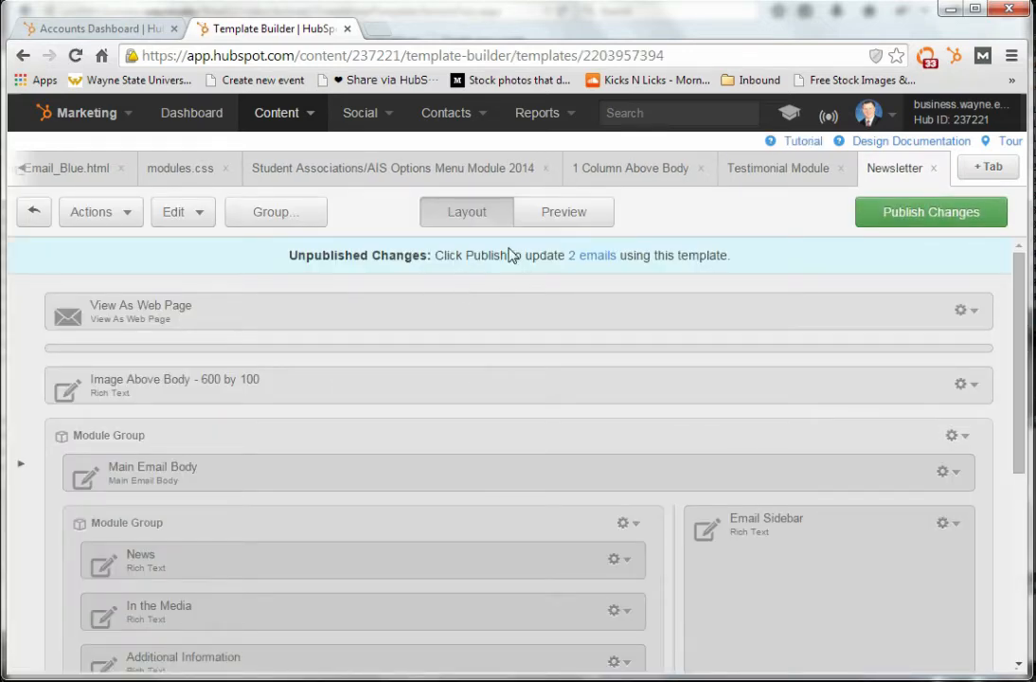
click(579, 225)
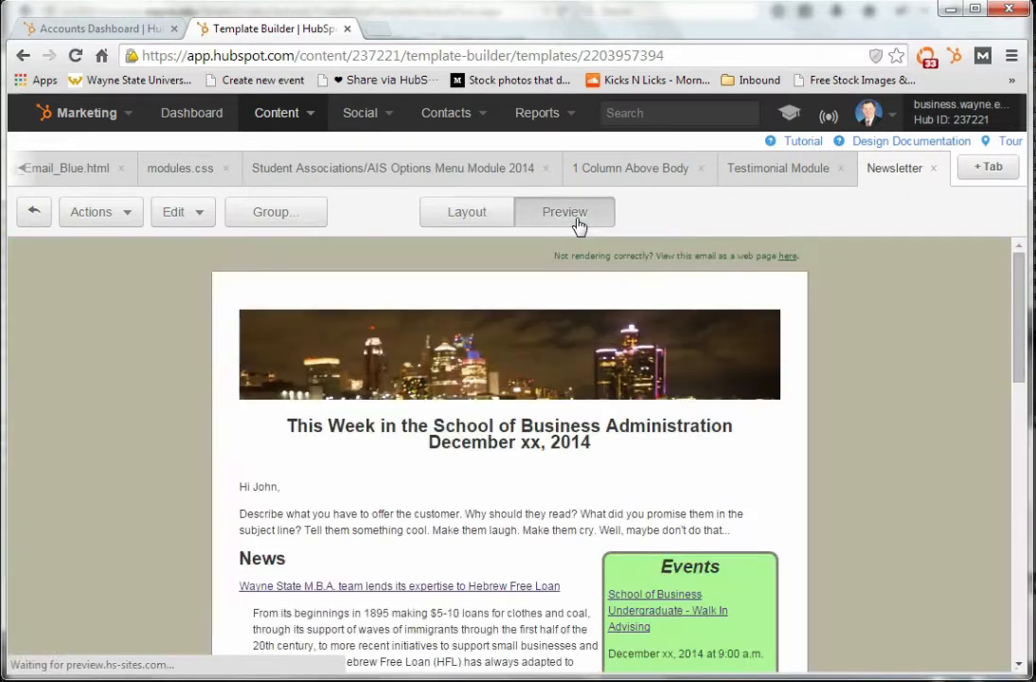
click(481, 223)
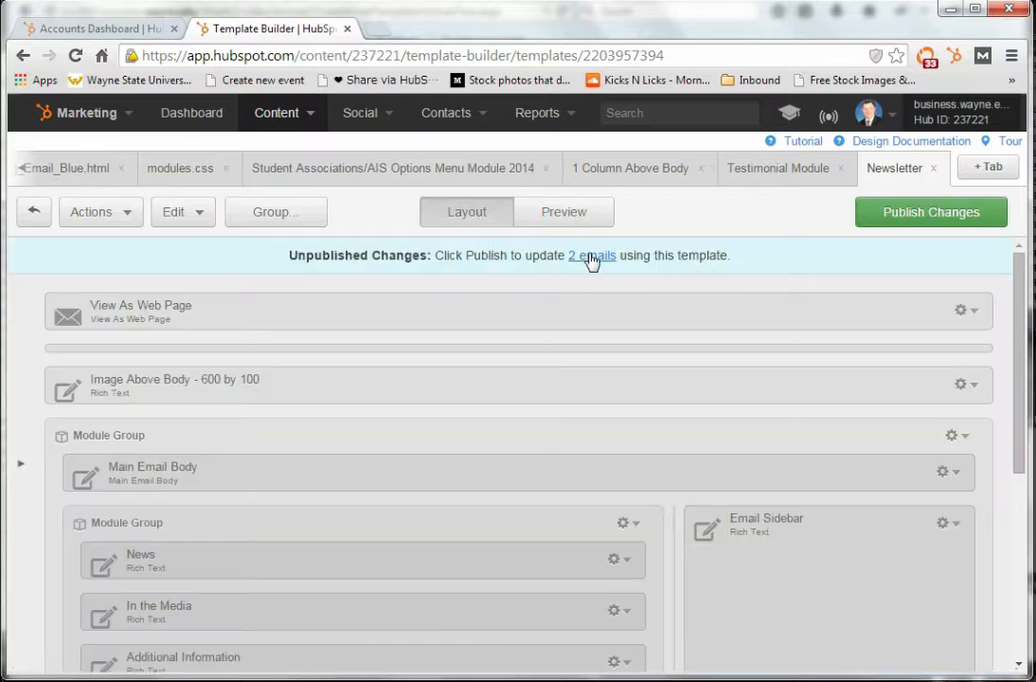
click(909, 227)
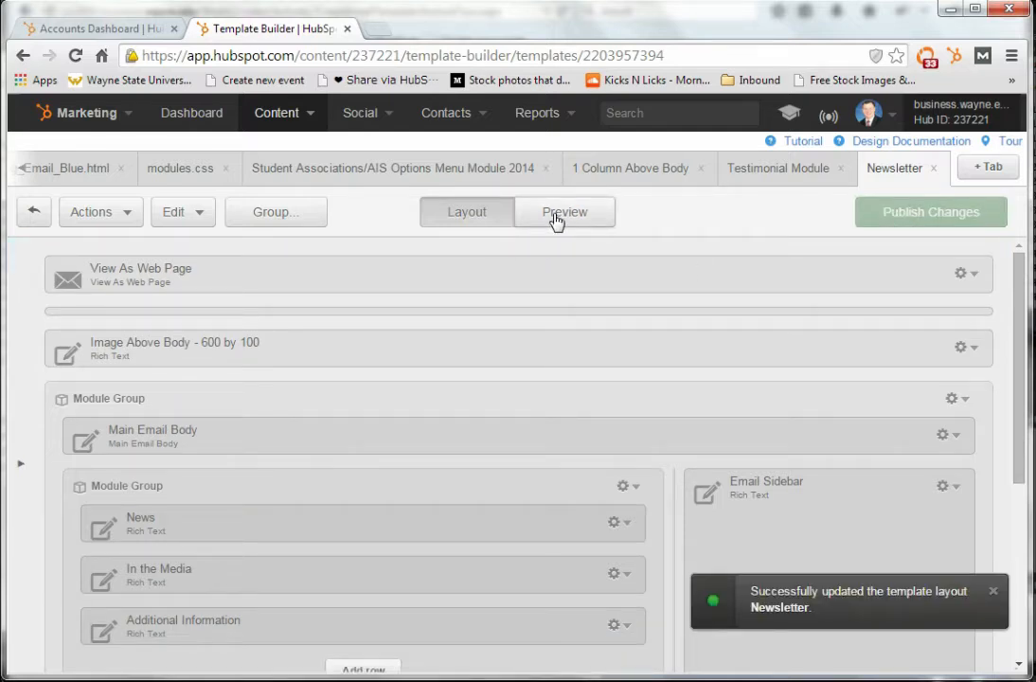
Preview the Newsletter template and examine its header image, title with date, personalized greeting and introduction paragraph
click(557, 216)
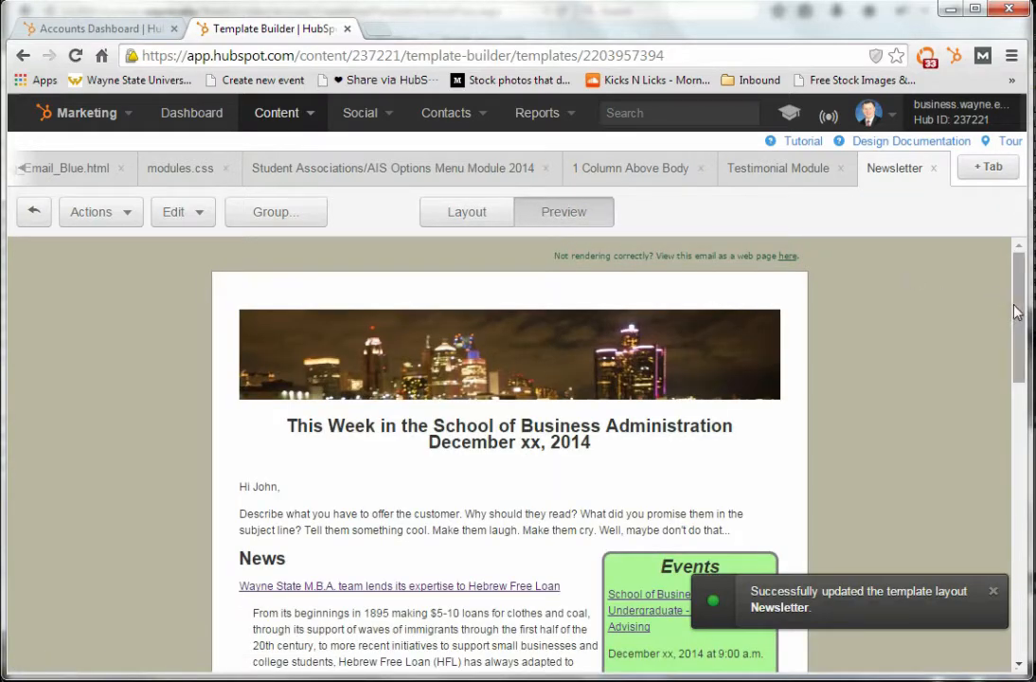
mouse_move(1014, 310)
mouse_down()
mouse_move(1016, 320)
mouse_move(1017, 303)
mouse_up()
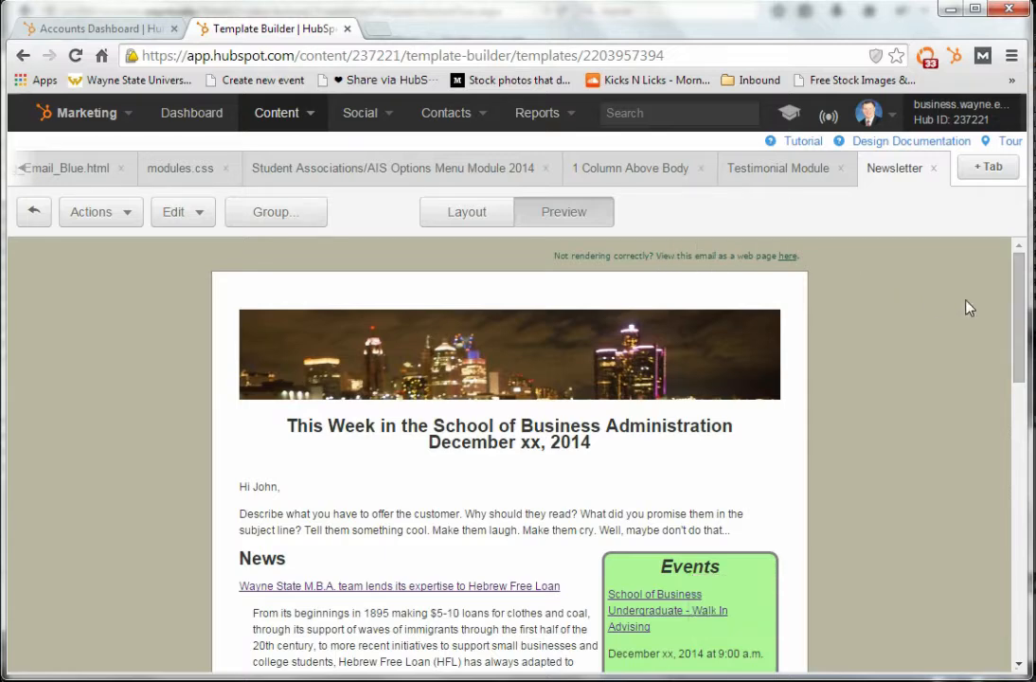
scroll(720, 322, down, 1)
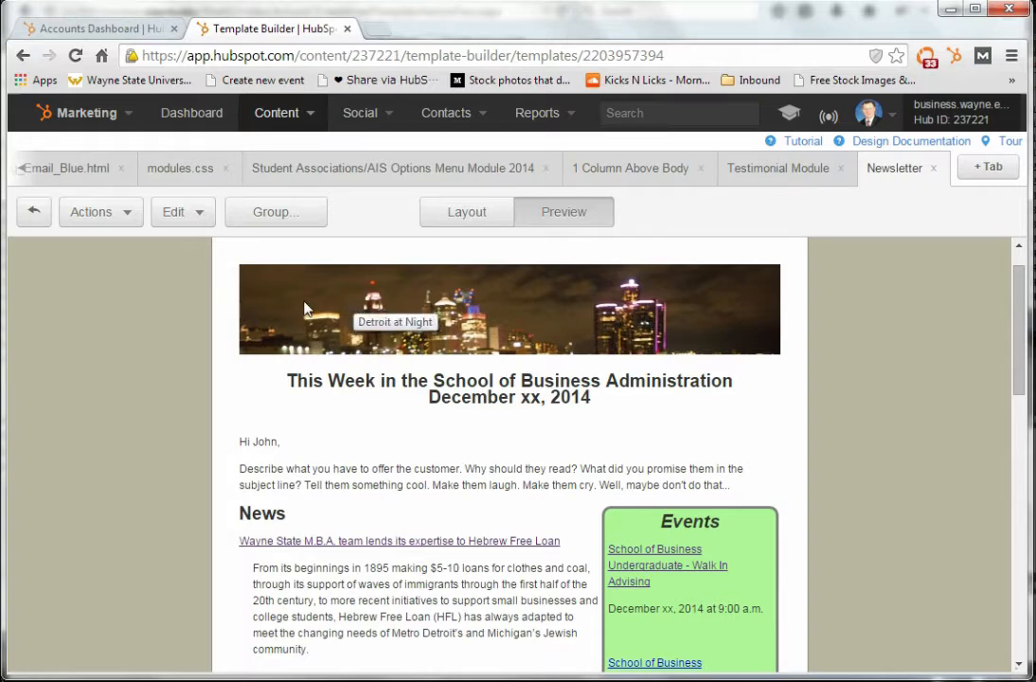
drag(286, 380, 676, 402)
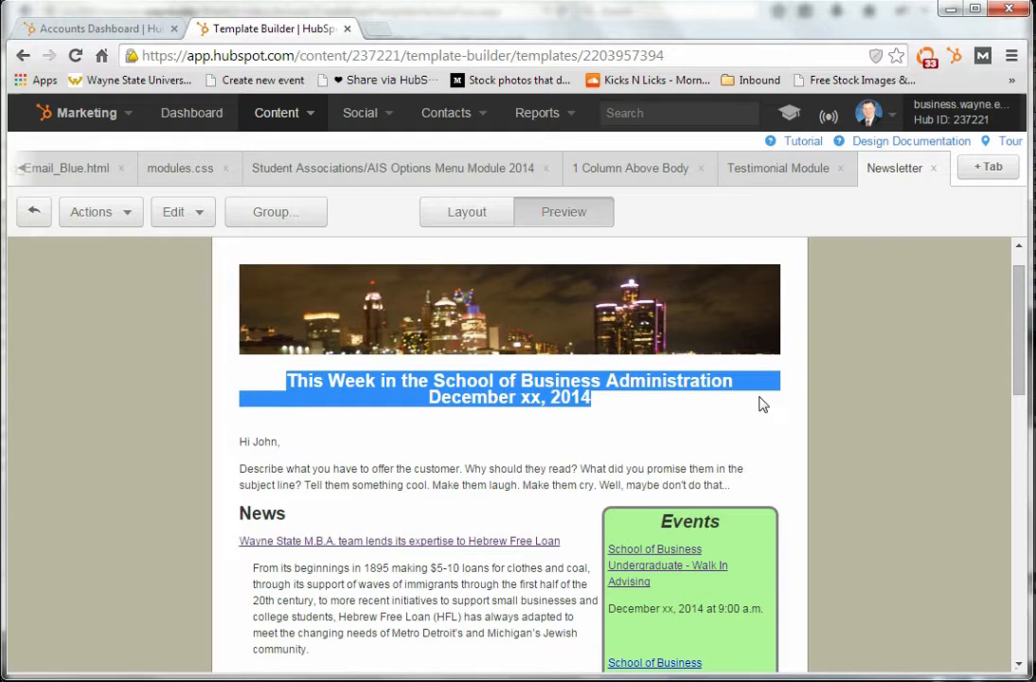
drag(1021, 356, 1021, 396)
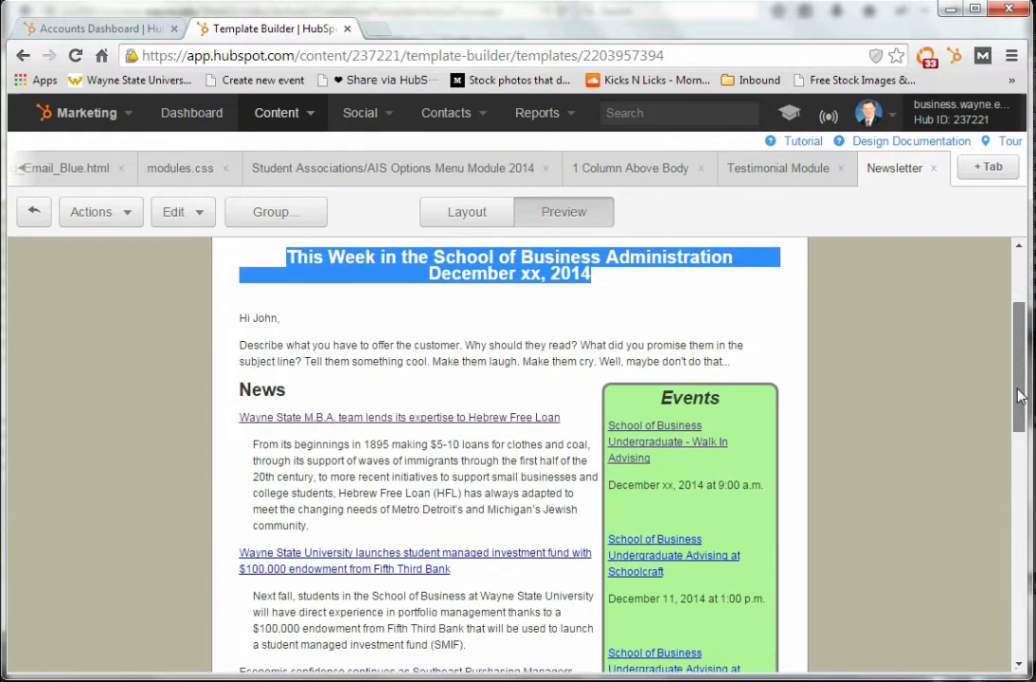
double_click(265, 318)
triple_click(267, 319)
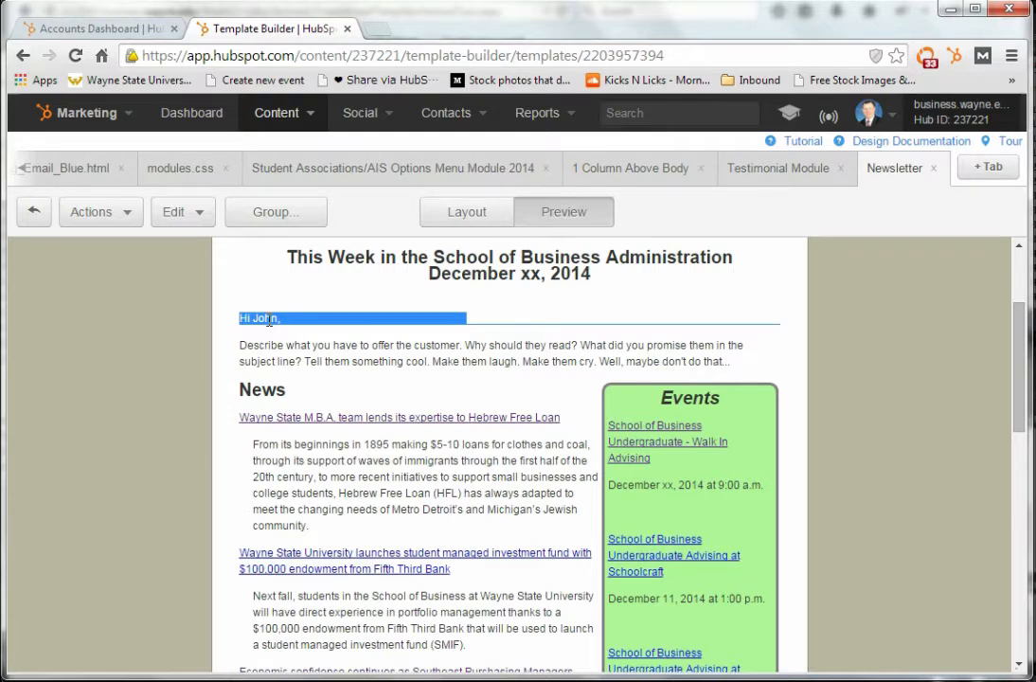
drag(265, 346, 736, 366)
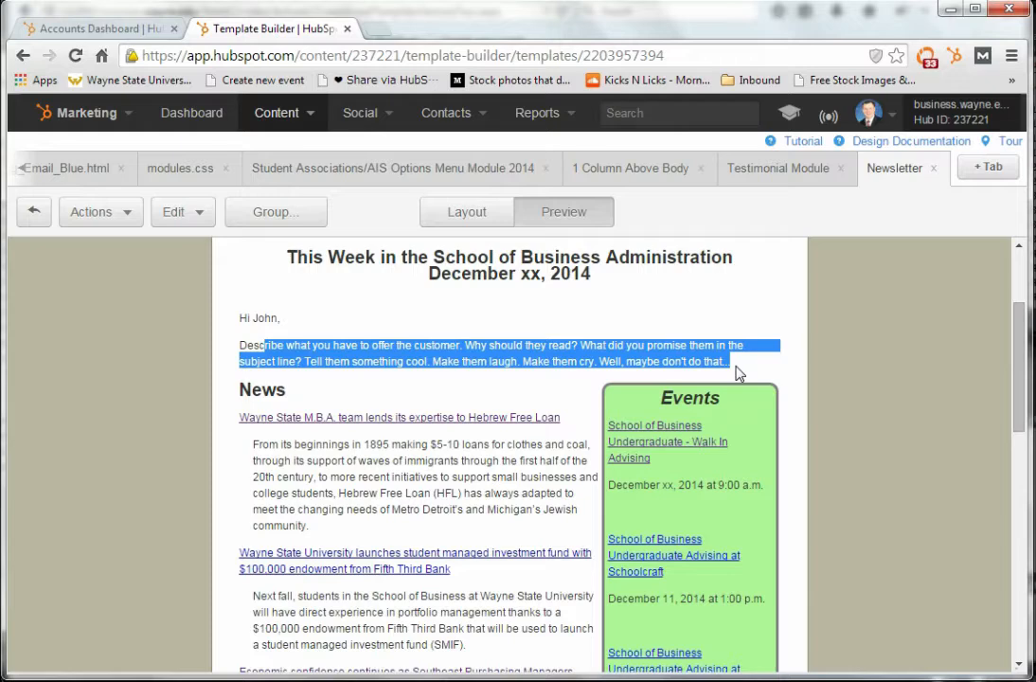
Examine the newsletter preview from the News column and Events sidebar through In The media and Additional Information to the address footer
scroll(1017, 382, down, 2)
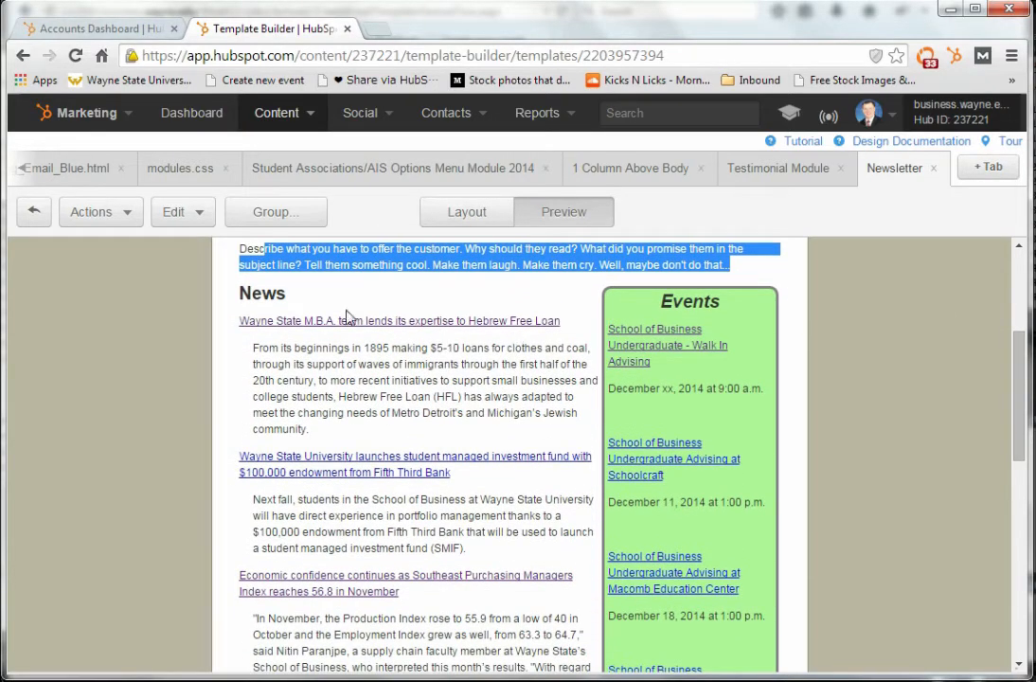
triple_click(270, 294)
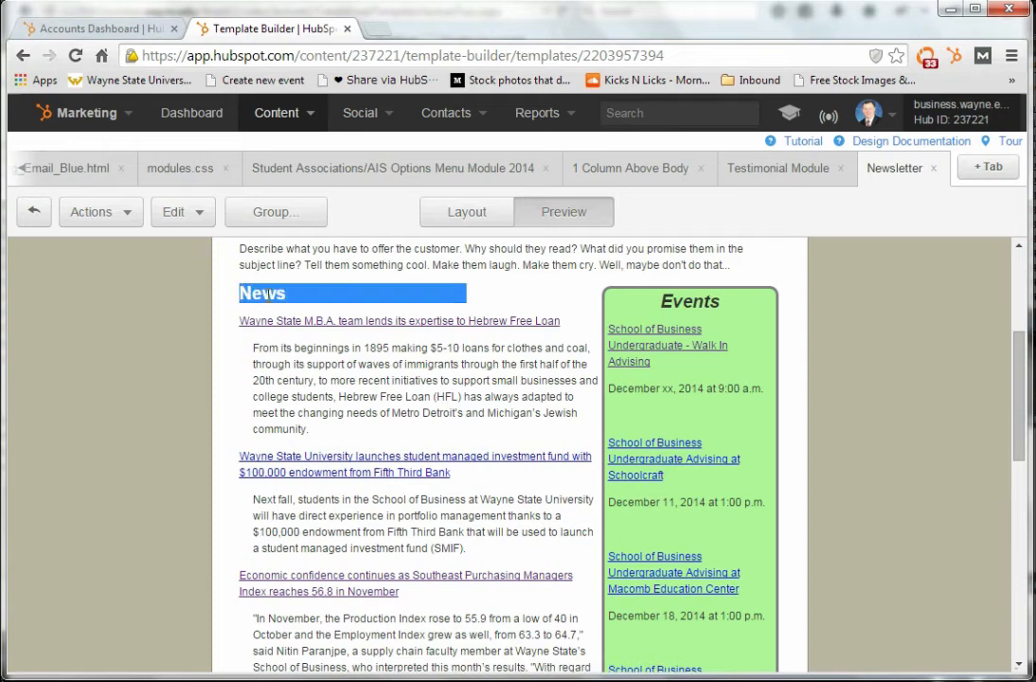
triple_click(674, 299)
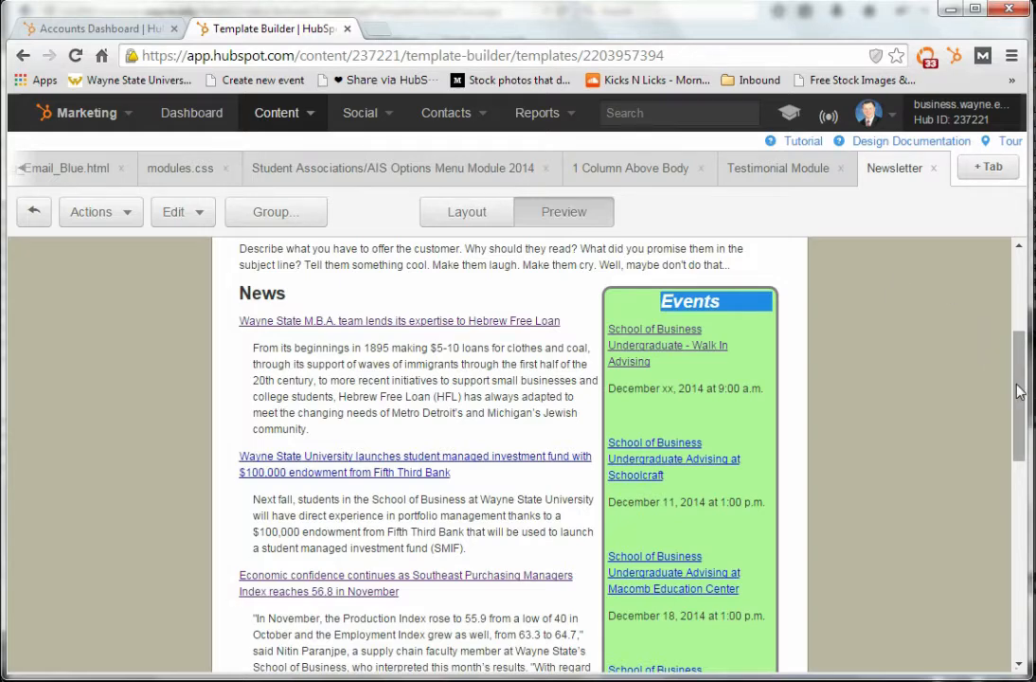
drag(1018, 391, 1008, 454)
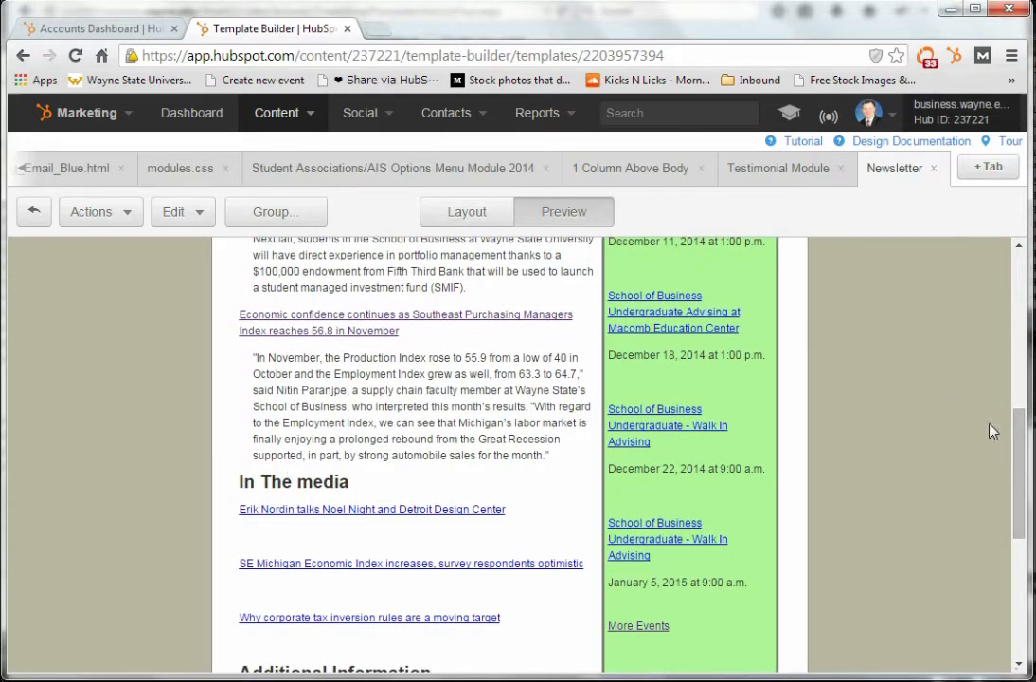
drag(1020, 468, 1022, 547)
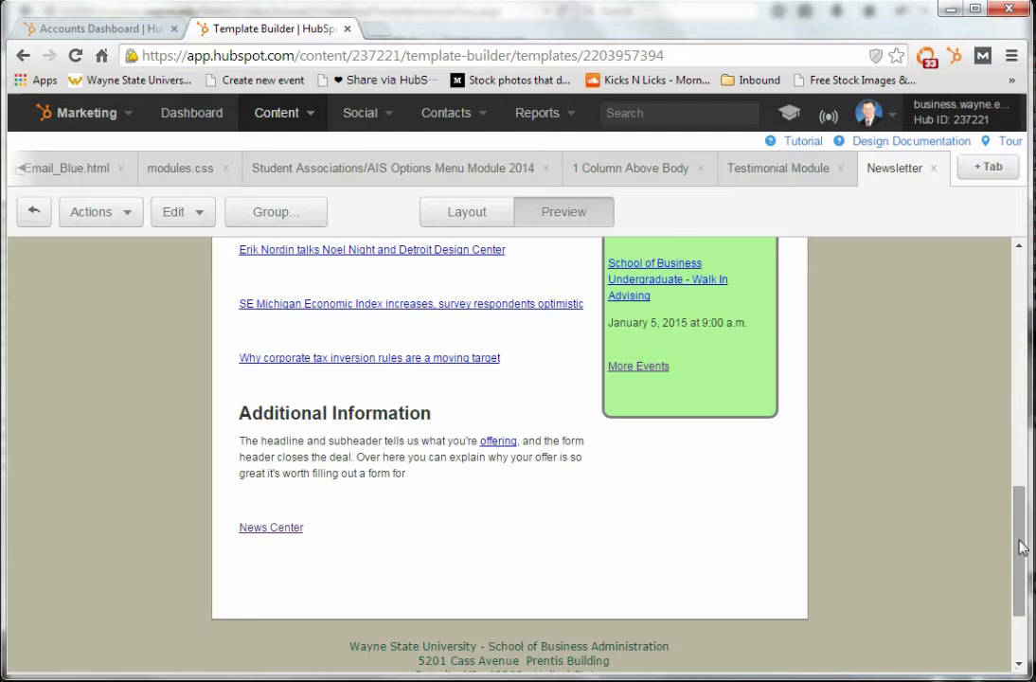
drag(1021, 547, 1018, 589)
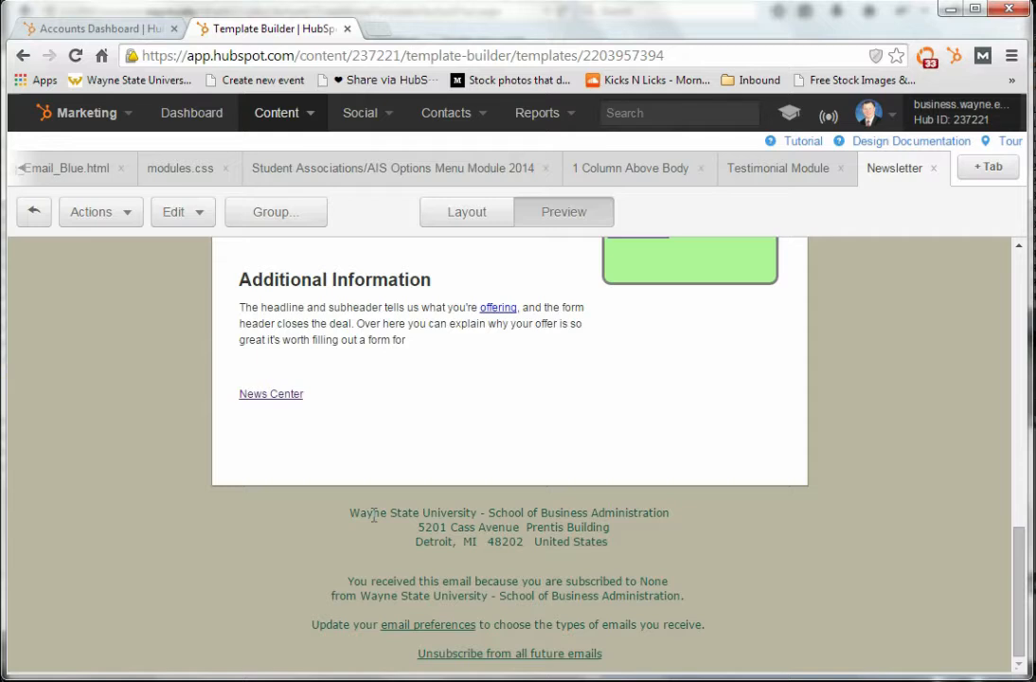
drag(356, 514, 606, 541)
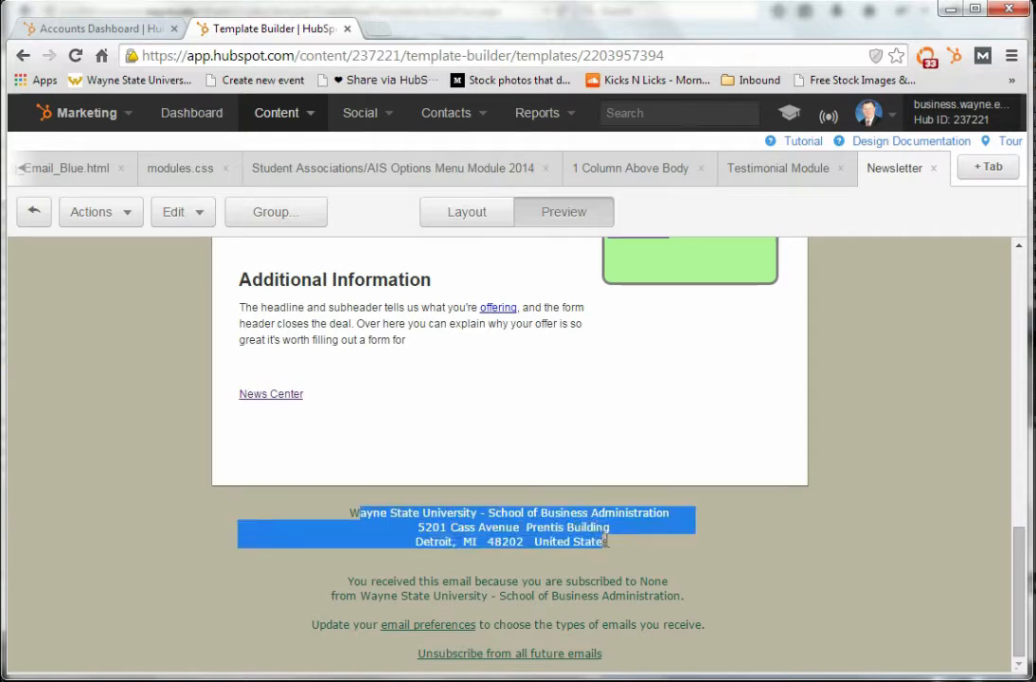
click(643, 520)
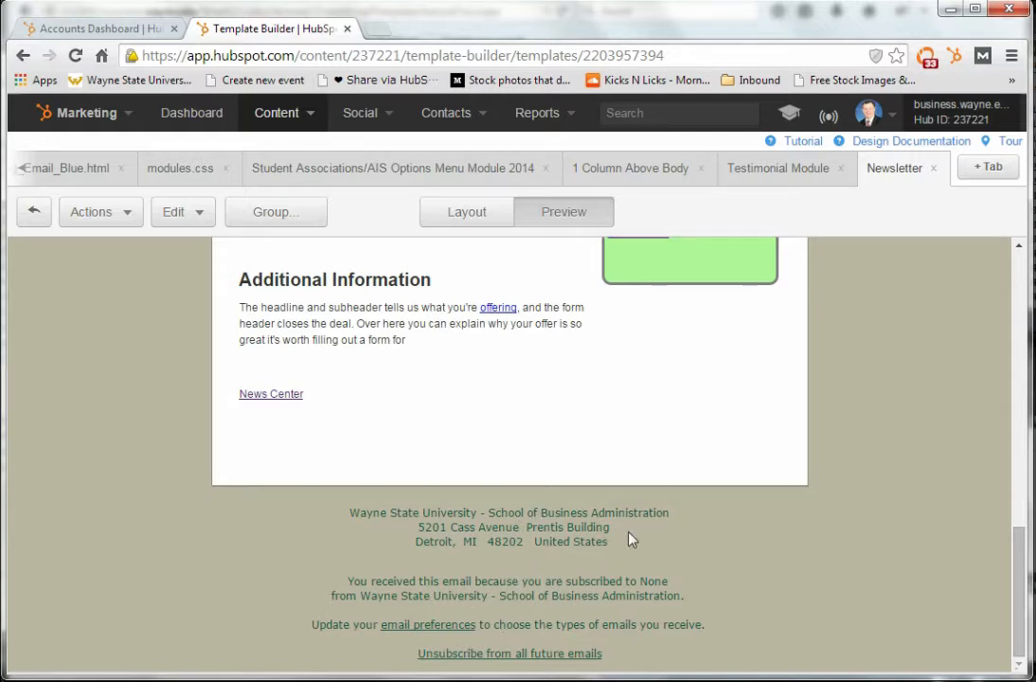
Review the newsletter preview again from its header image to the side-by-side News and Events columns
drag(1021, 569, 1021, 289)
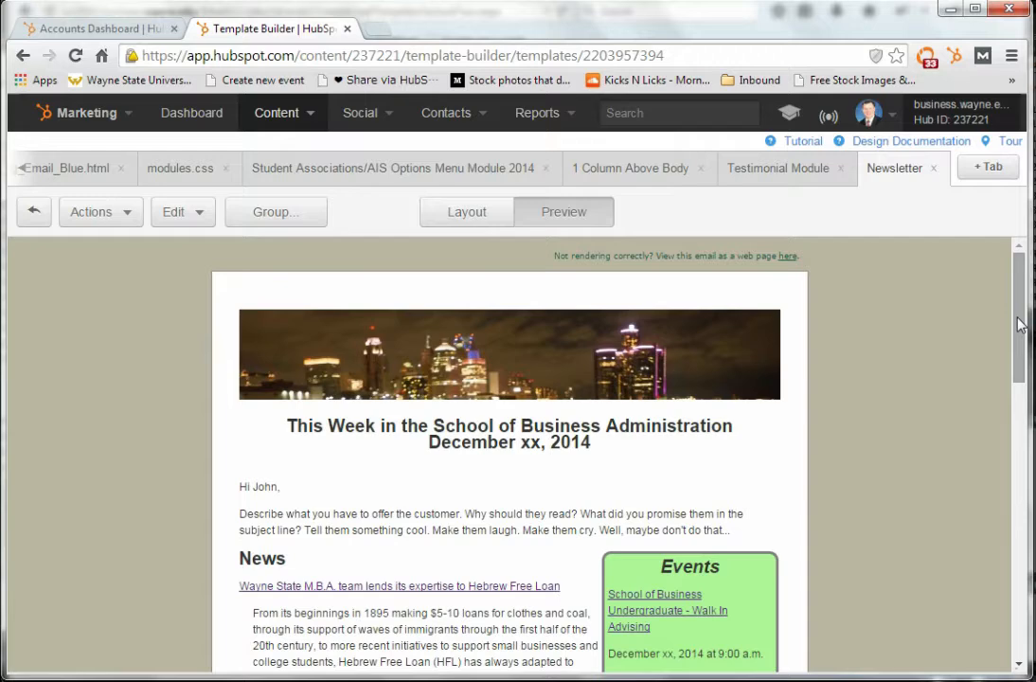
drag(1021, 325, 1012, 386)
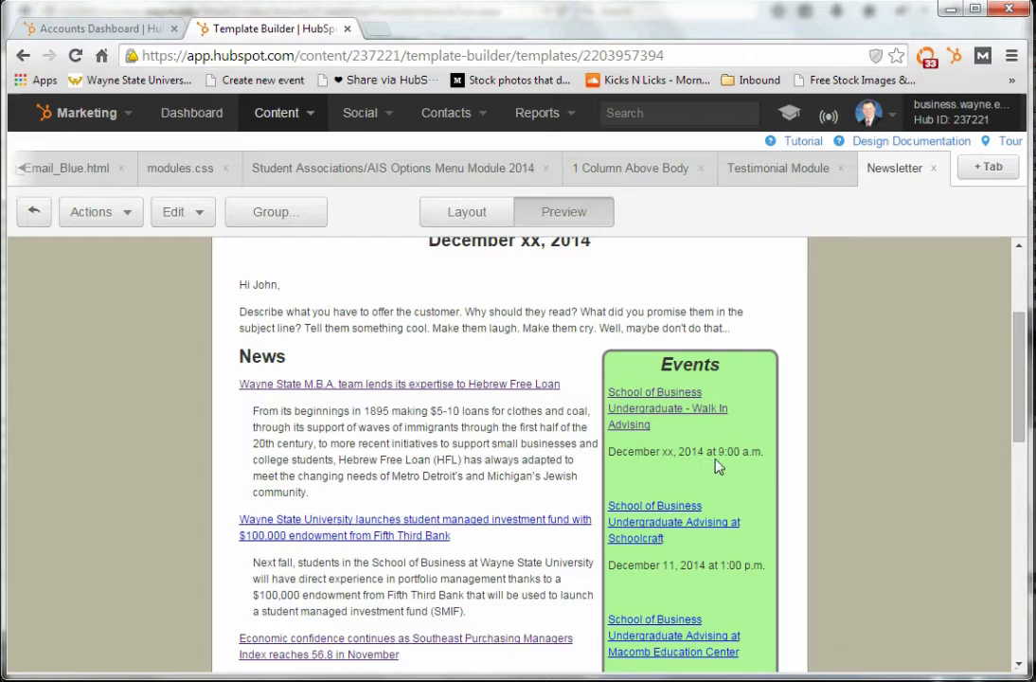
mouse_move(1018, 405)
mouse_down()
mouse_move(1023, 423)
mouse_move(1023, 401)
mouse_up()
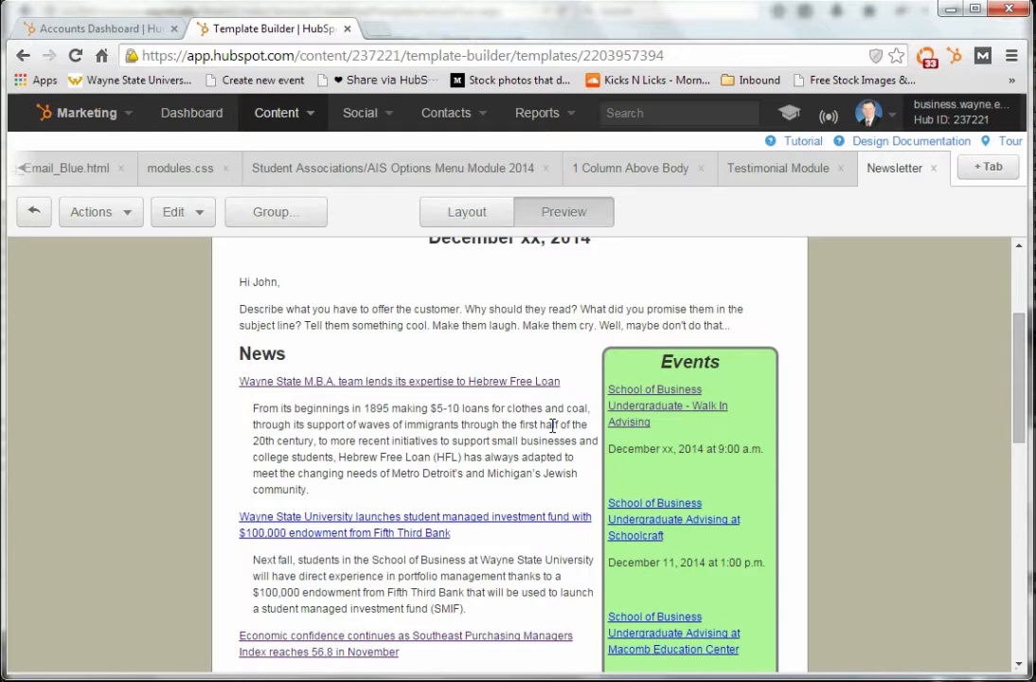
Switch to the course website and look through its Lectures, FAQ and Supplemental pages to find the current newsletter on the Documents page
key(alt+Tab)
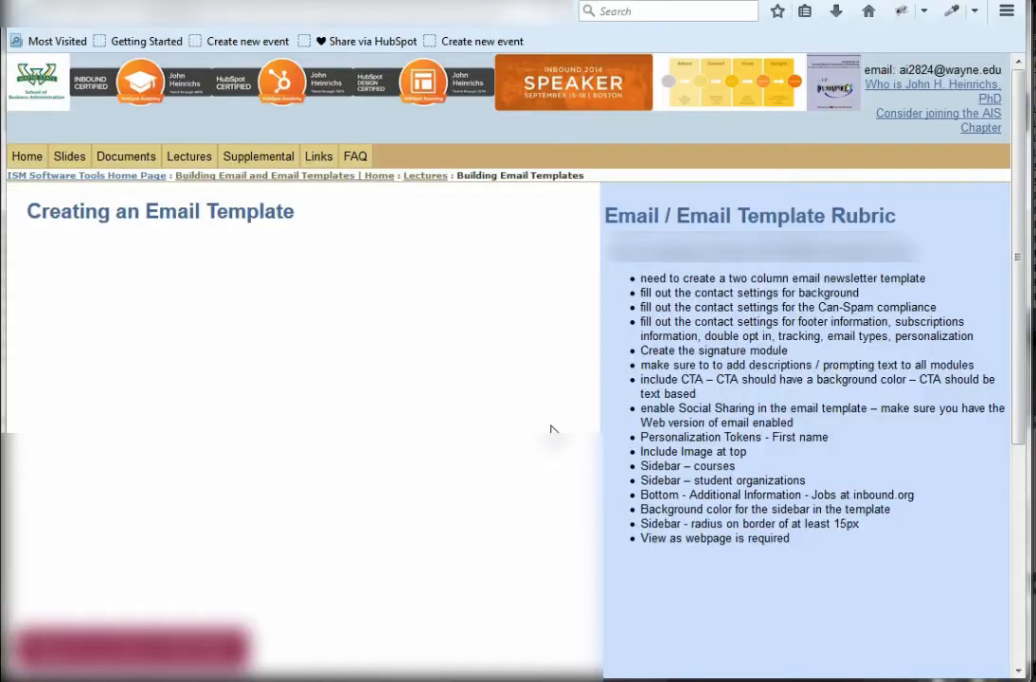
click(419, 183)
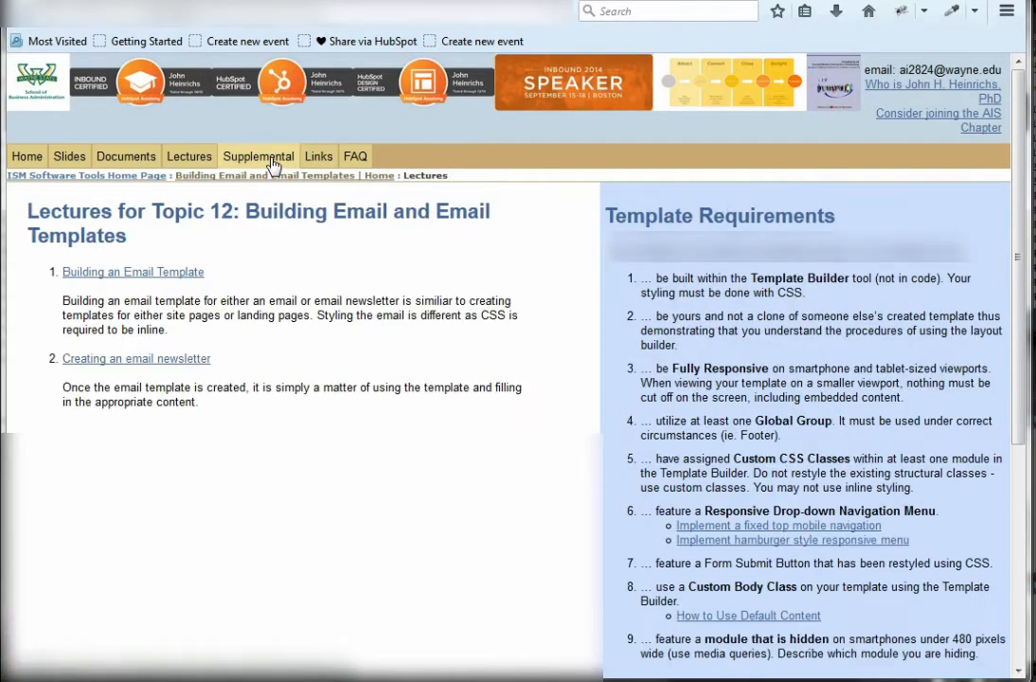
click(311, 159)
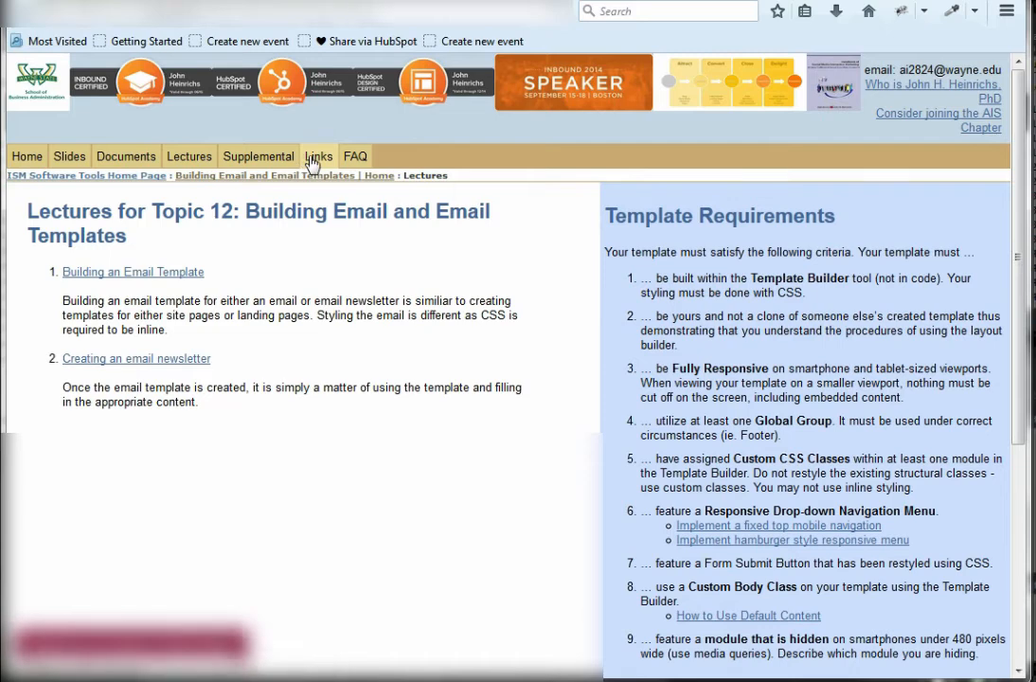
click(358, 159)
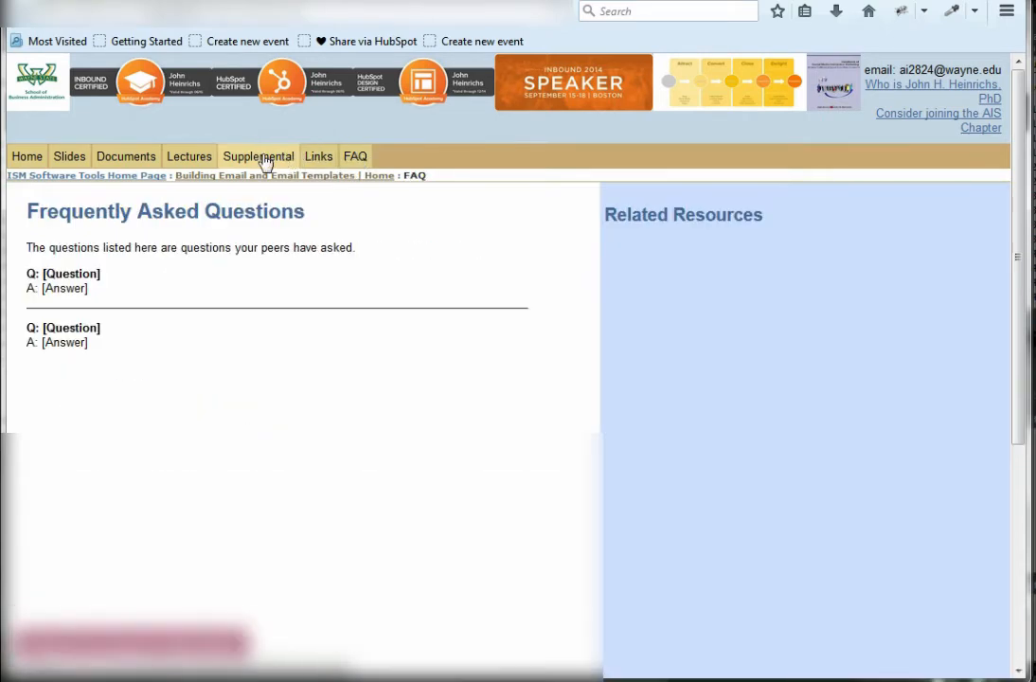
click(265, 161)
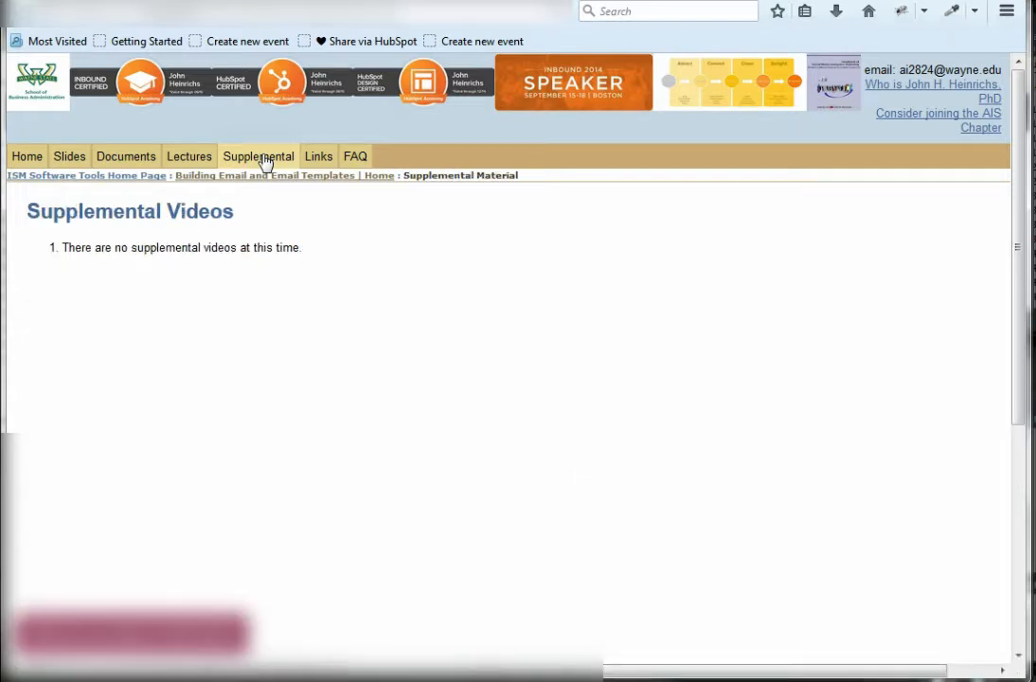
click(109, 165)
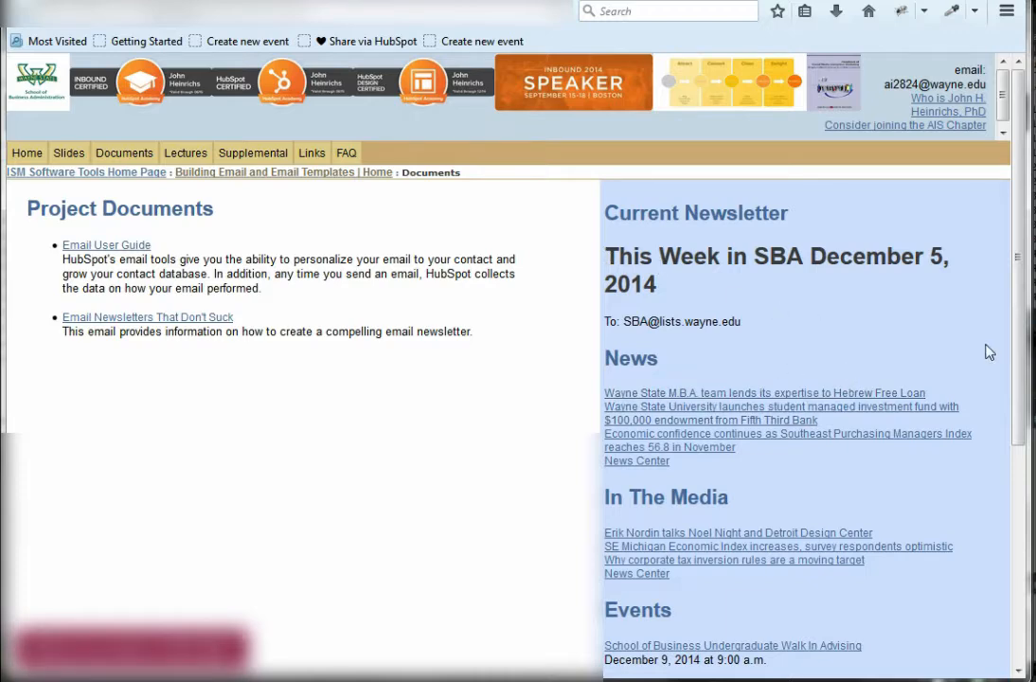
Examine the current newsletter's recipient address and its News, In The Media, Events and SBA on Social Media sections
drag(1020, 347, 1019, 421)
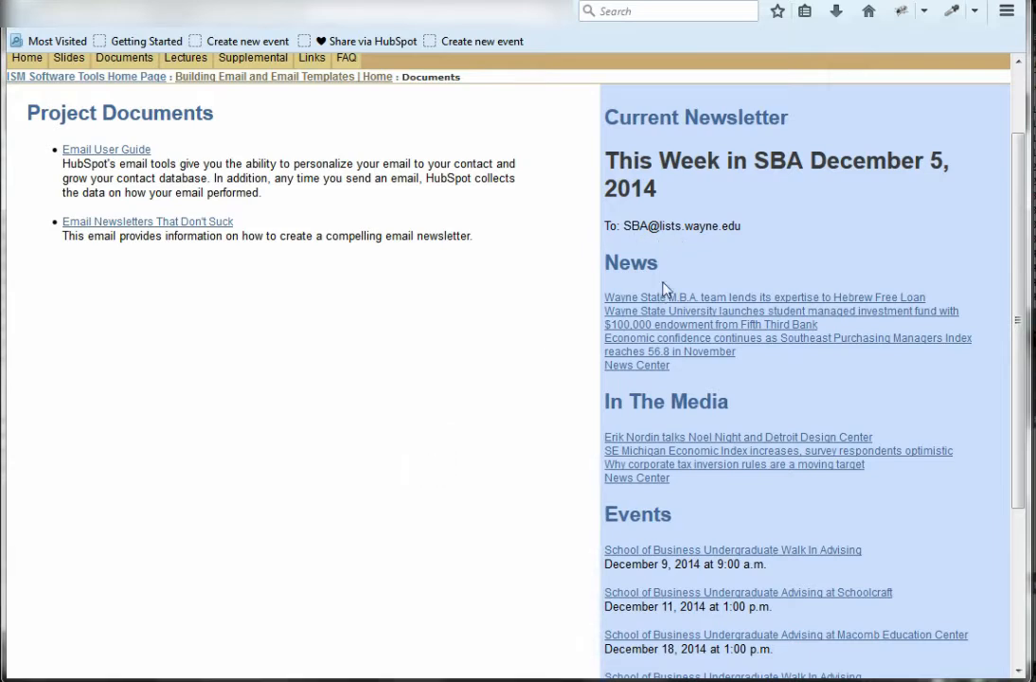
drag(623, 226, 745, 231)
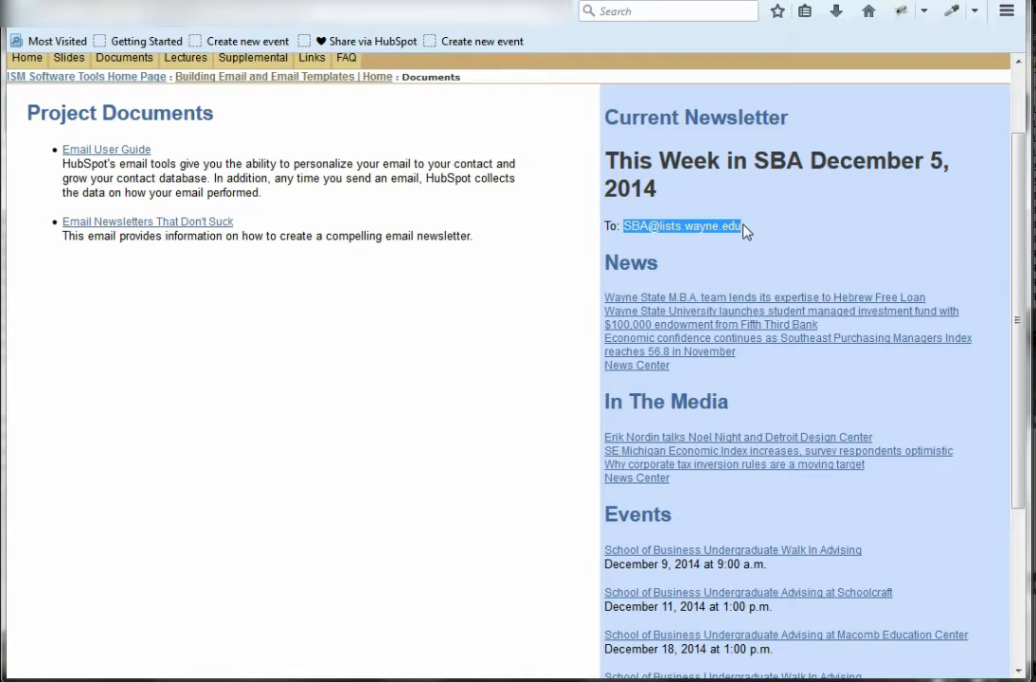
click(744, 231)
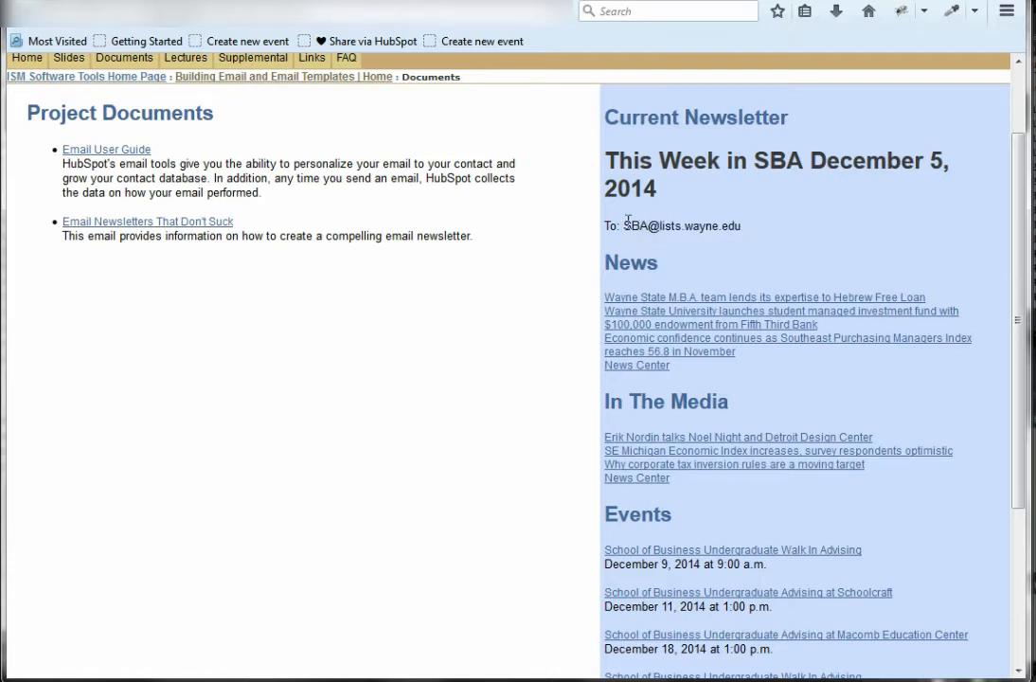
drag(625, 225, 743, 224)
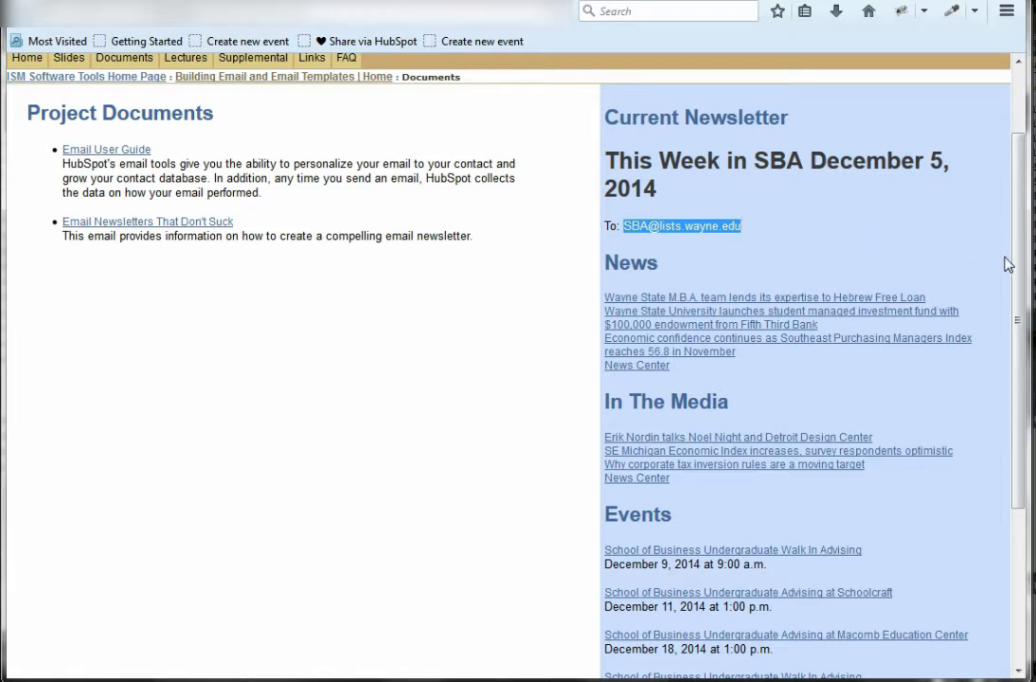
drag(1018, 282, 1019, 333)
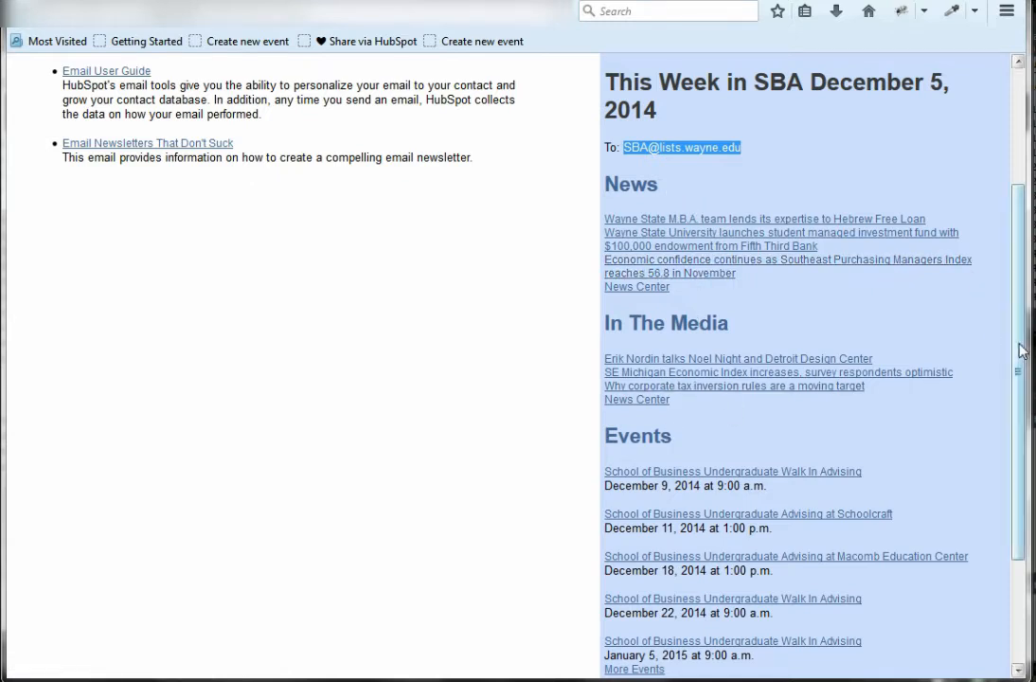
drag(1019, 353, 1024, 508)
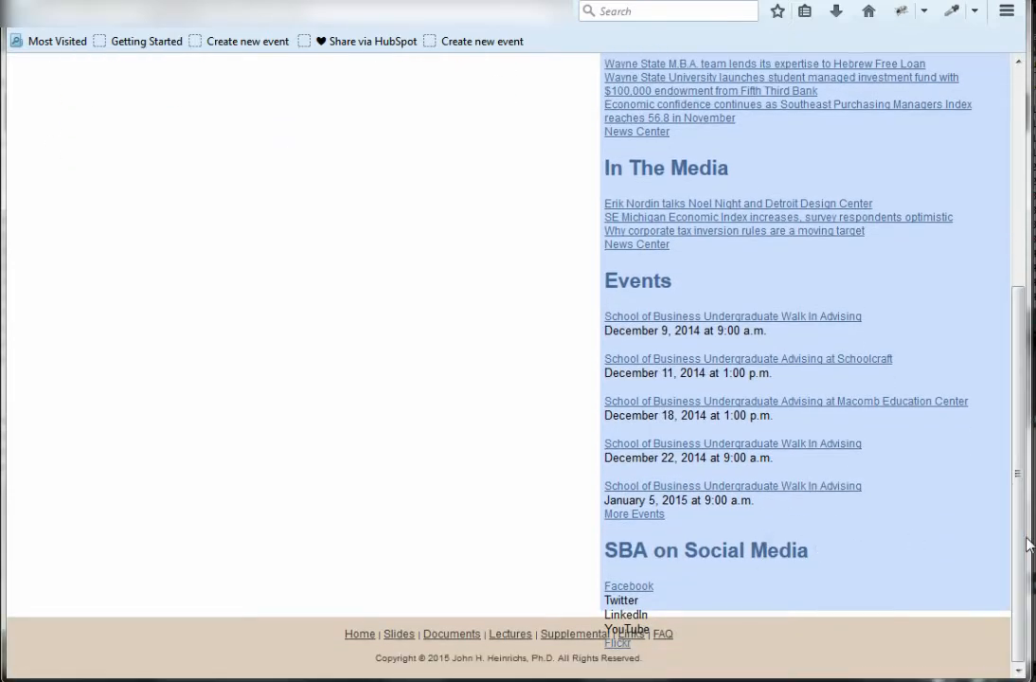
mouse_move(1024, 556)
mouse_down()
mouse_move(1020, 338)
mouse_move(1023, 562)
mouse_up()
drag(1017, 545, 1013, 333)
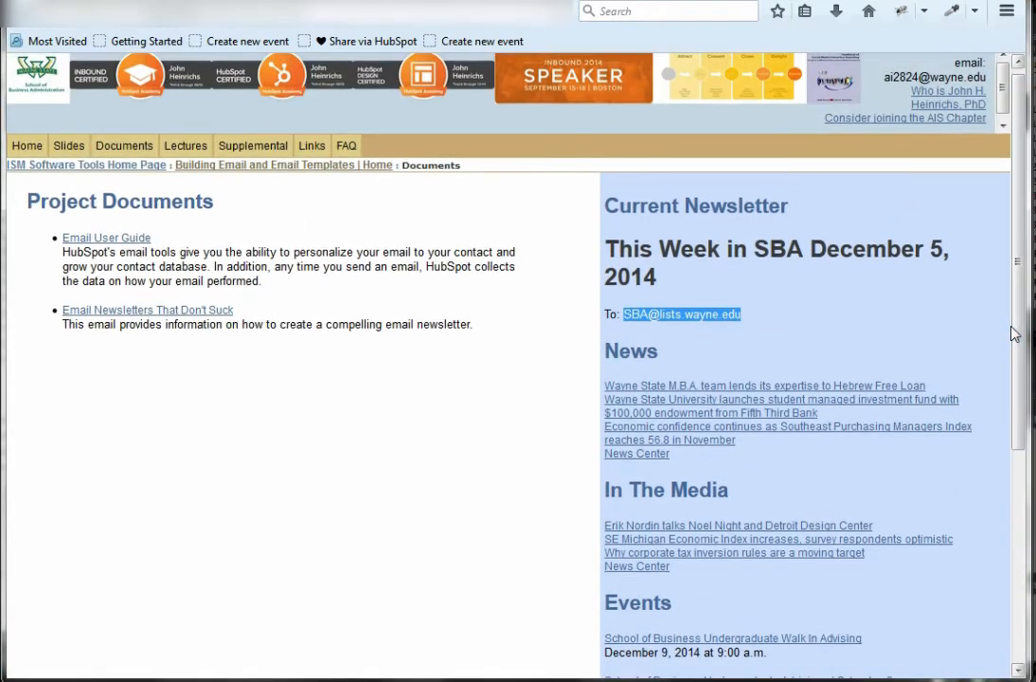
click(753, 331)
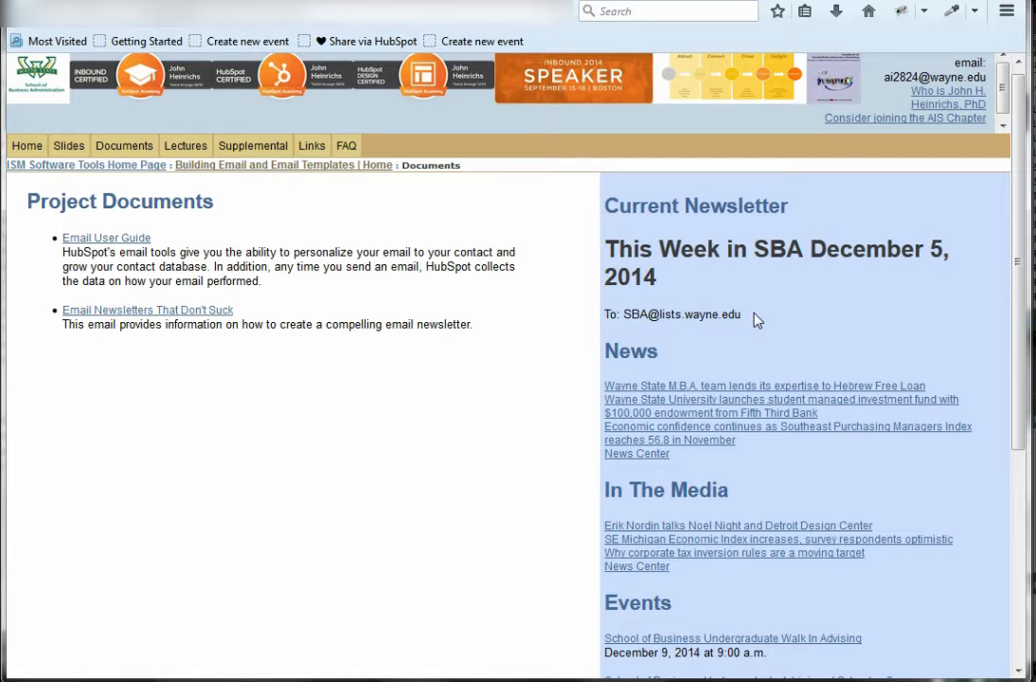
drag(745, 316, 624, 318)
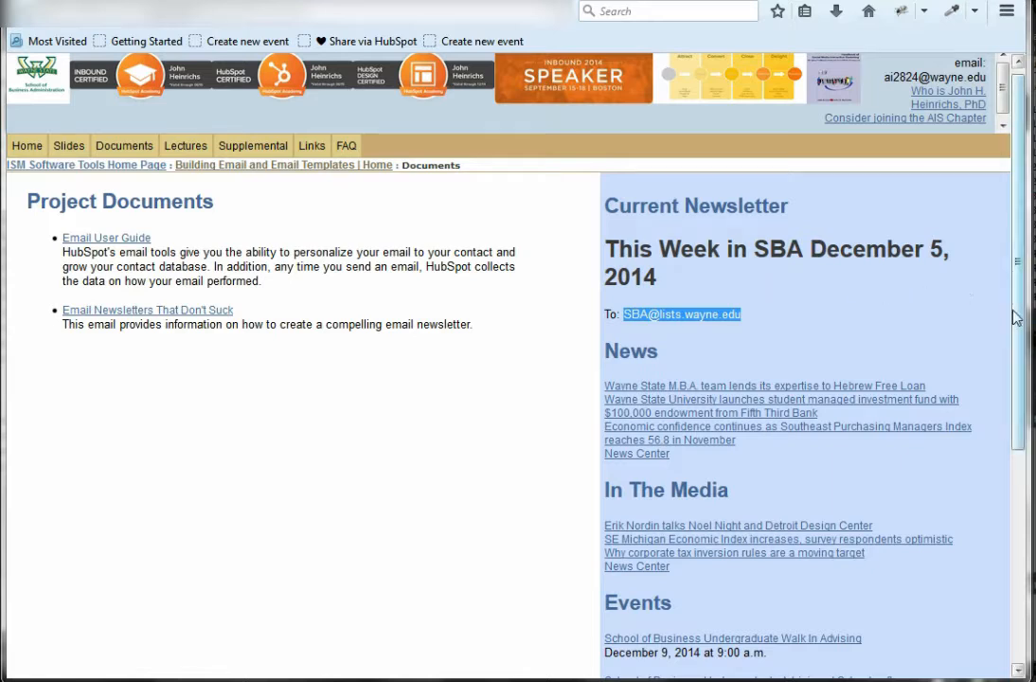
click(823, 325)
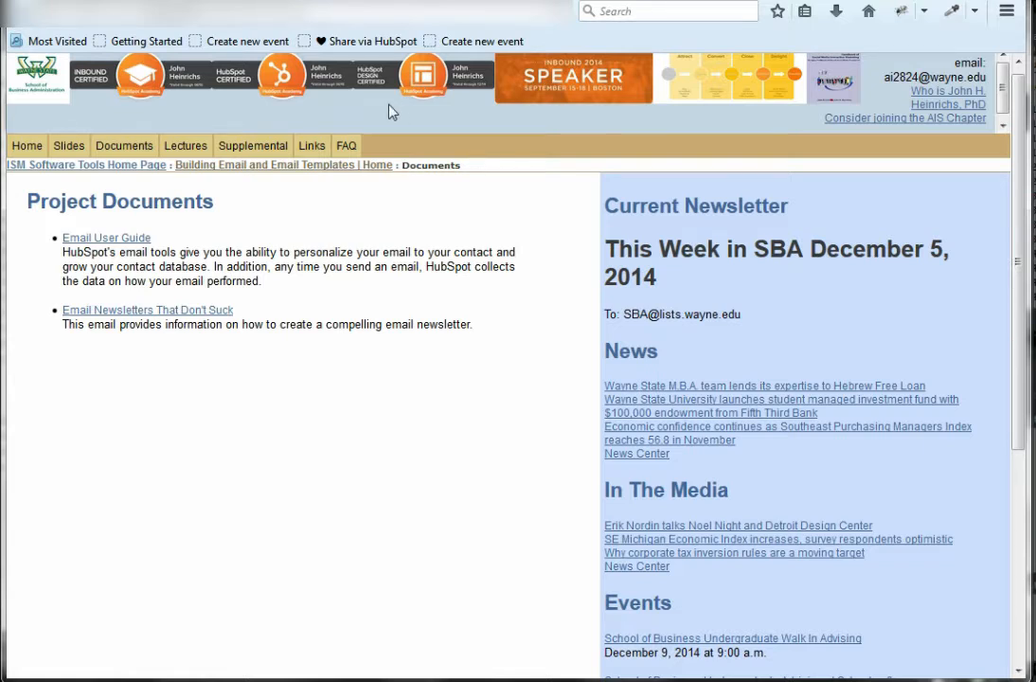
Switch back to the HubSpot Newsletter preview and examine the descriptive paragraphs under the News headlines beside the Events sidebar
key(alt+Tab)
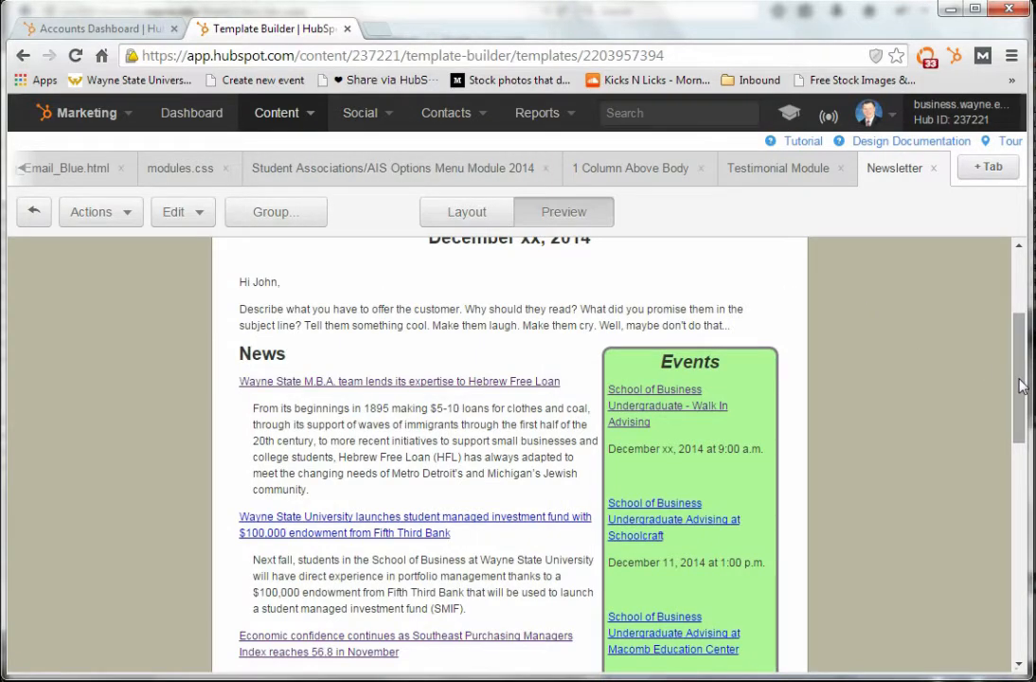
drag(1022, 386, 1013, 420)
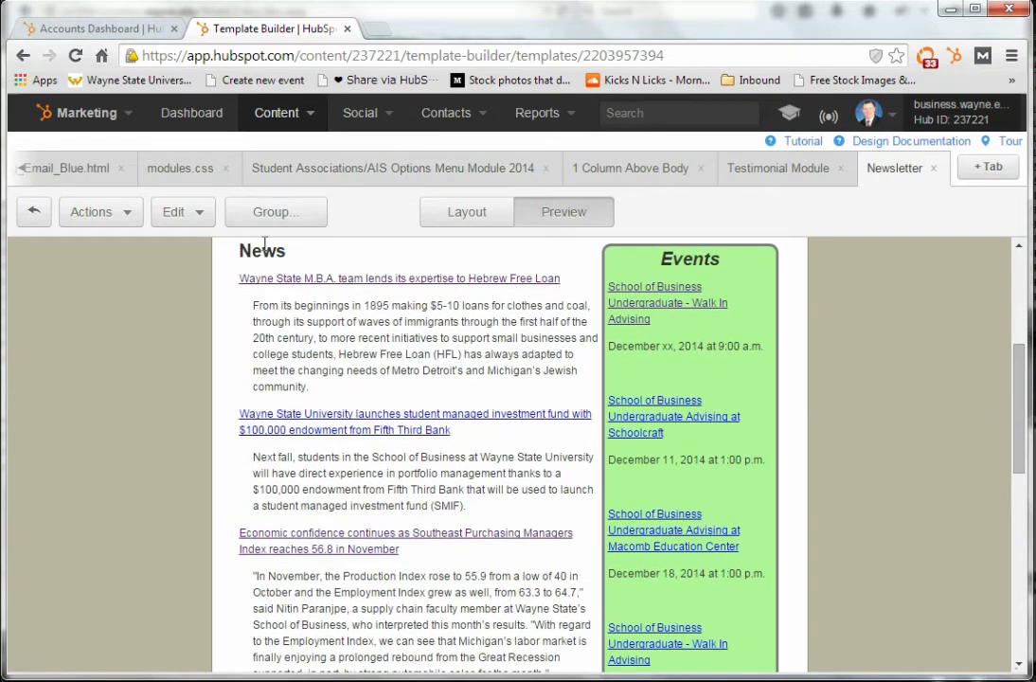
drag(254, 305, 312, 391)
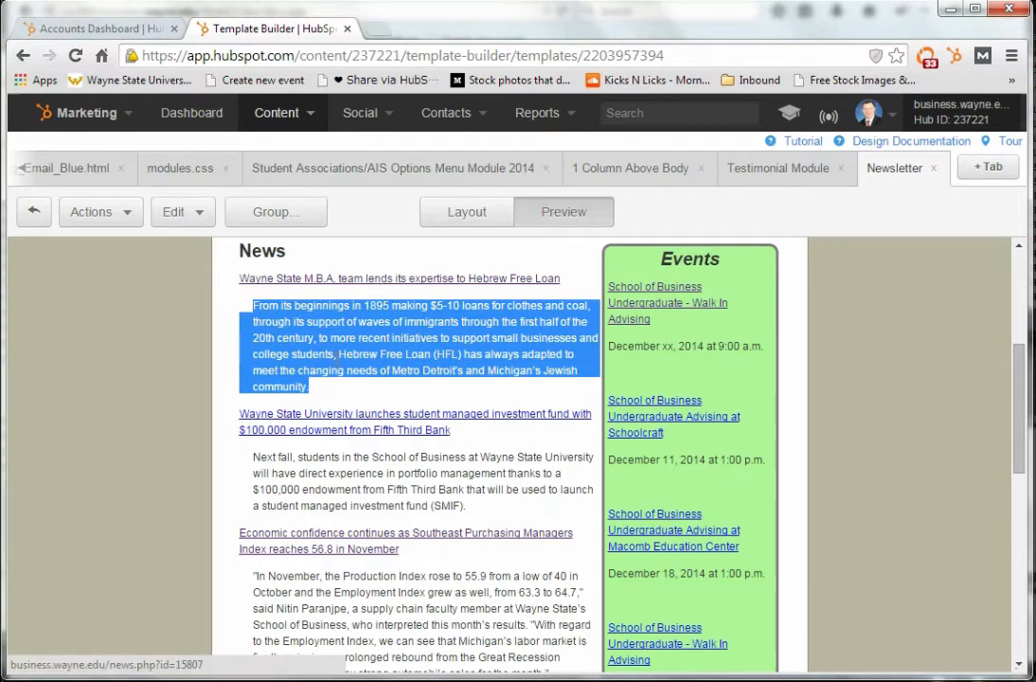
drag(252, 457, 273, 483)
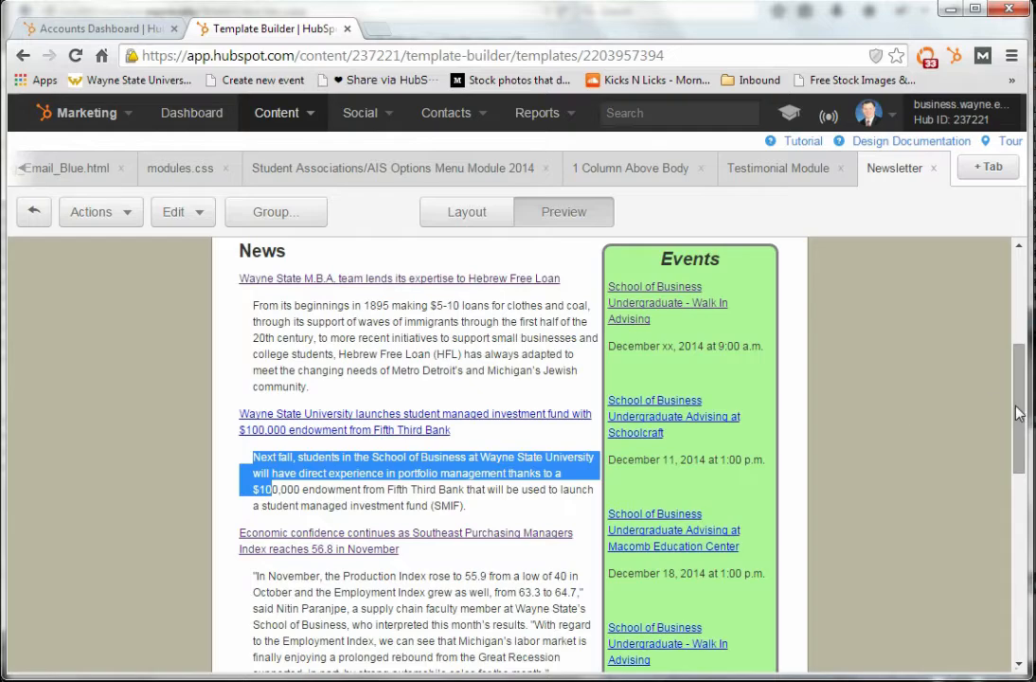
mouse_move(1019, 418)
mouse_down()
mouse_move(1019, 482)
mouse_move(1018, 401)
mouse_up()
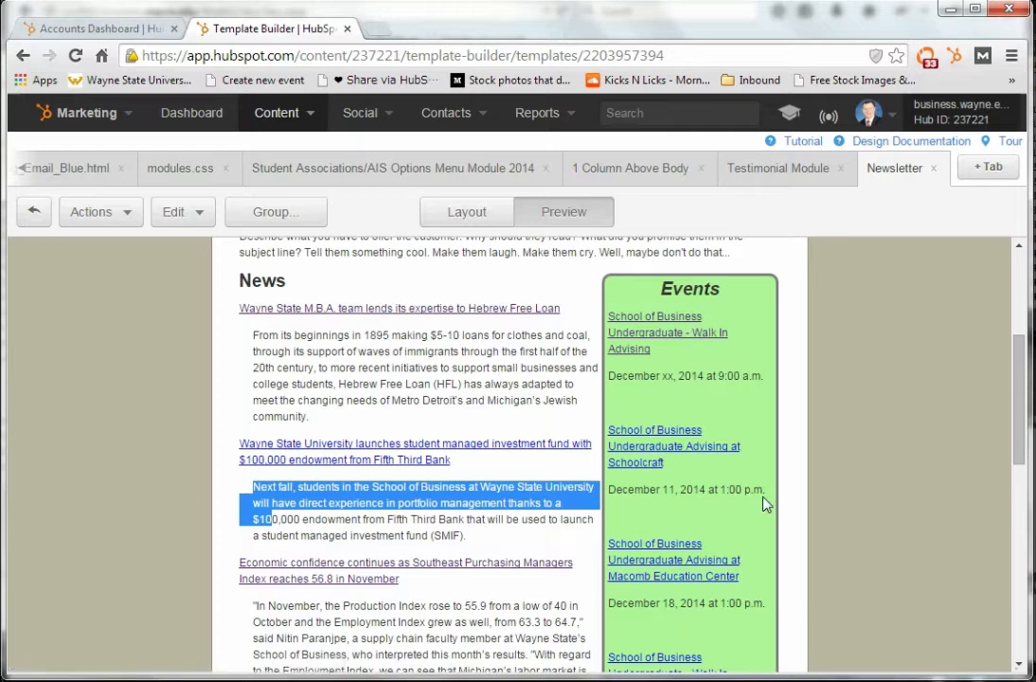
drag(1020, 442, 1021, 530)
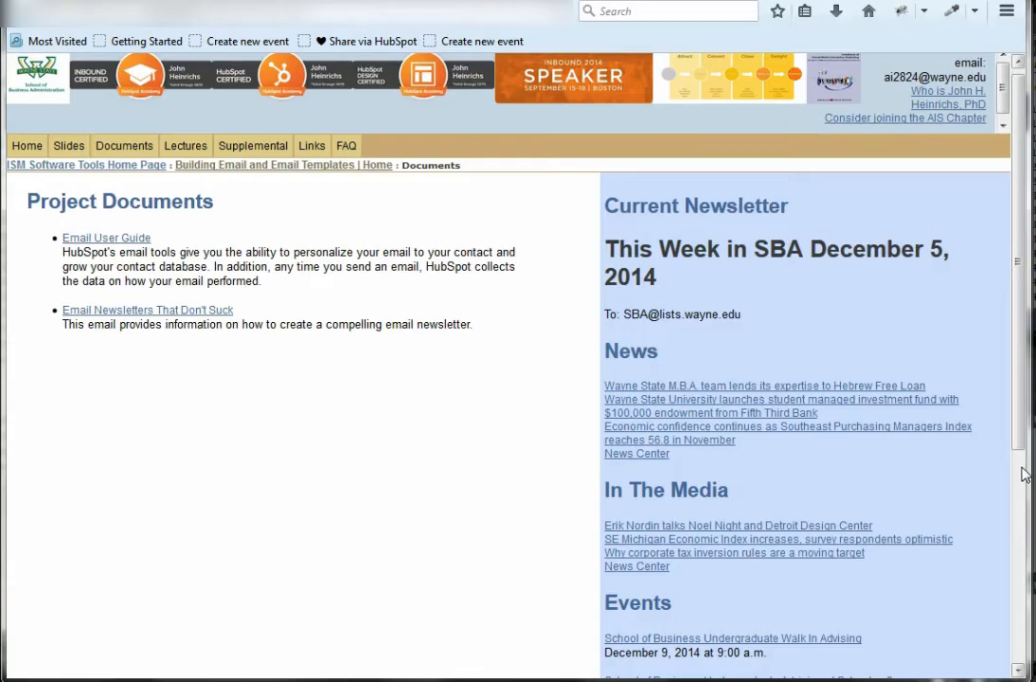
Compare the course site's newsletter sections with the HubSpot preview's In The media and Additional Information sections
scroll(1018, 467, down, 1)
drag(1018, 467, 1020, 576)
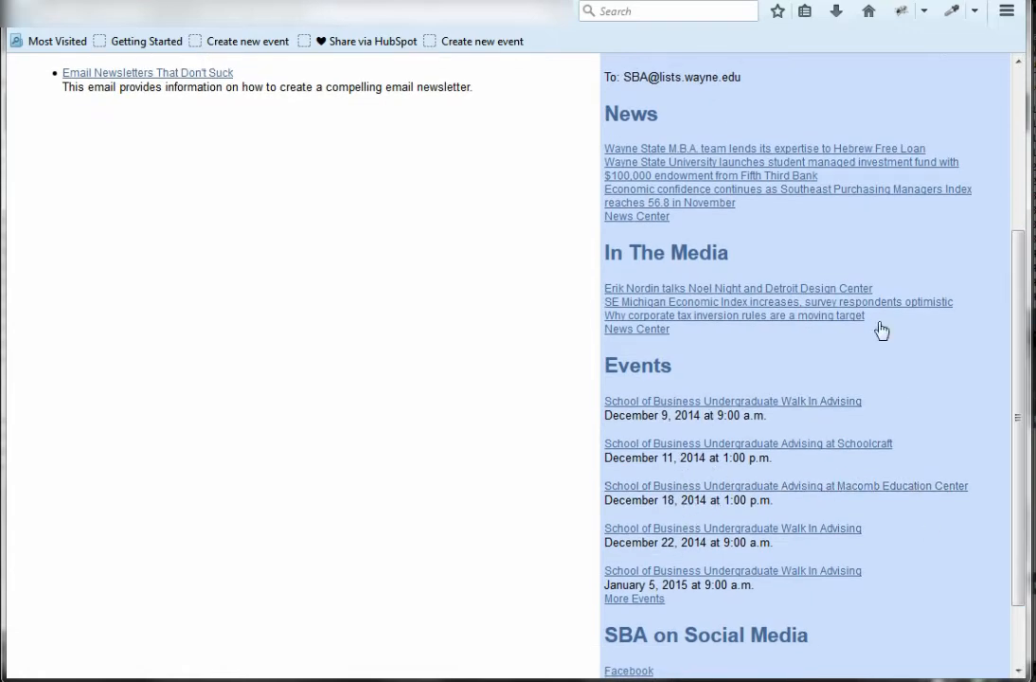
key(alt+Tab)
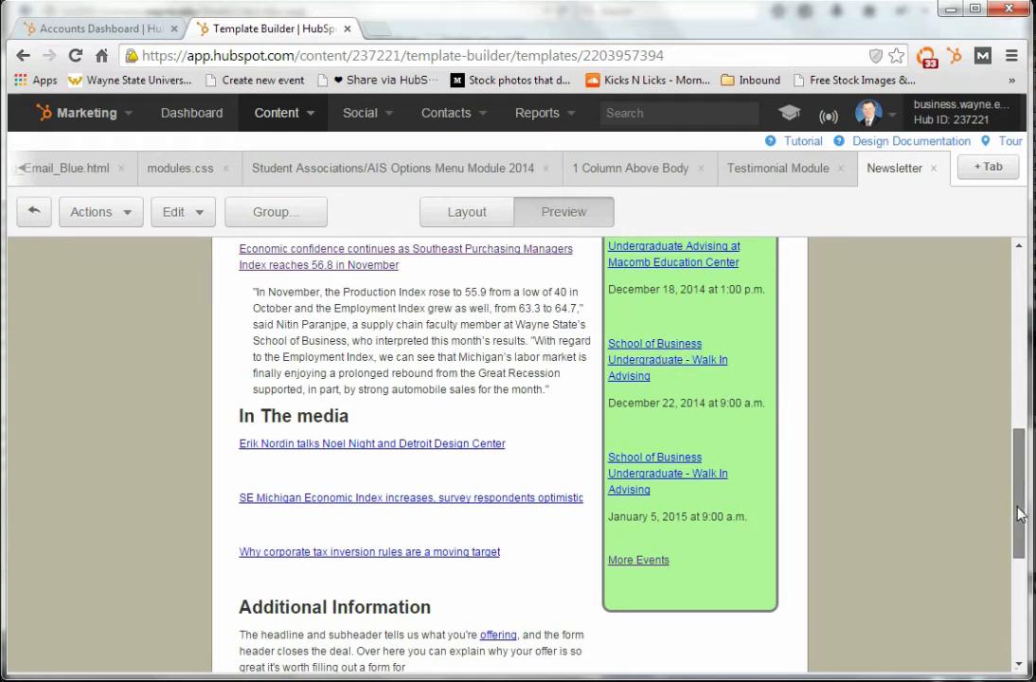
drag(1020, 512, 1020, 578)
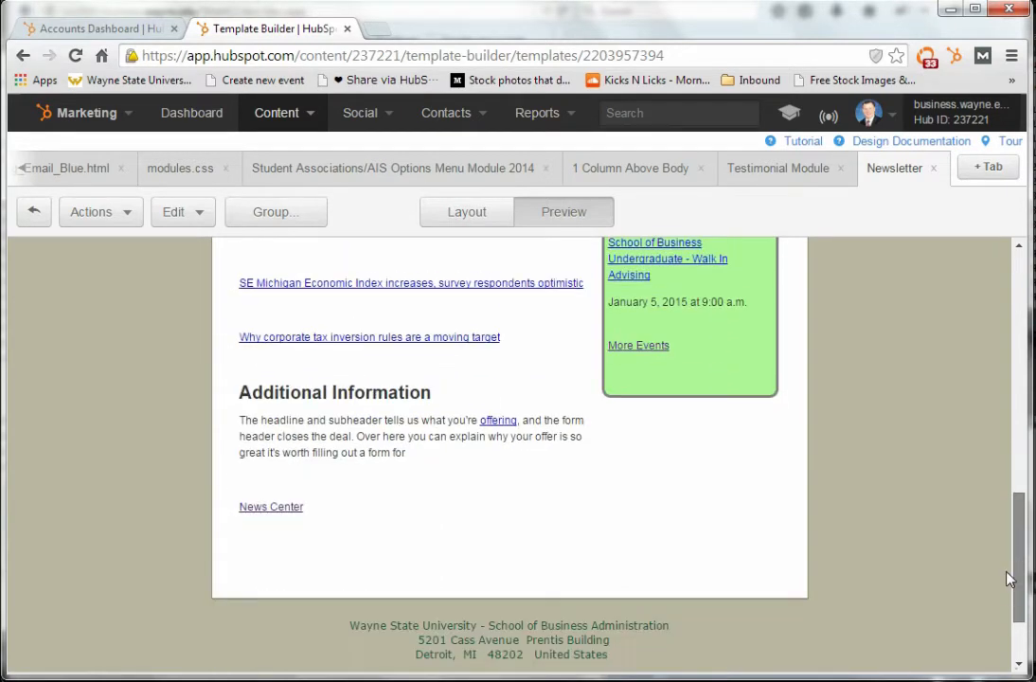
triple_click(423, 437)
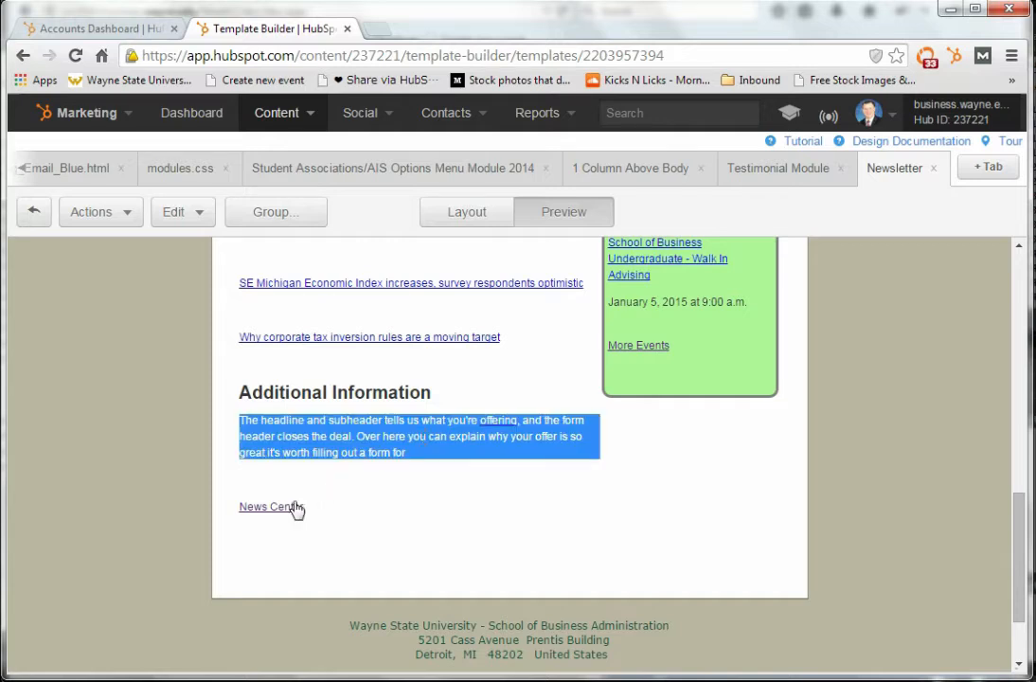
Return to the Newsletter template's layout and examine the available built-in, global and custom modules, ending with the module list hidden
click(490, 217)
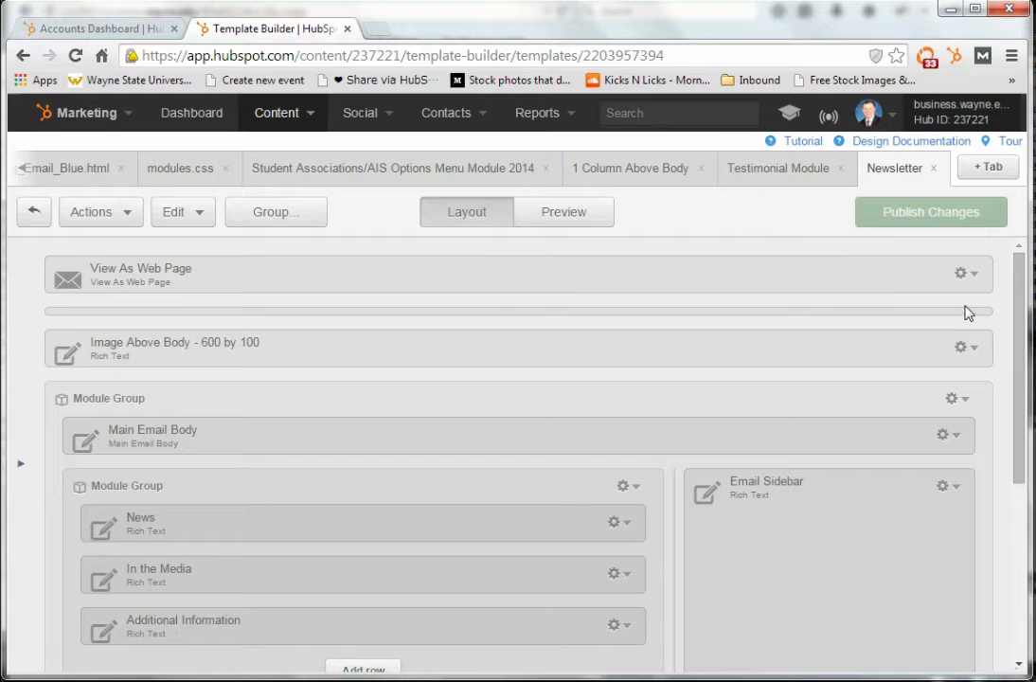
click(20, 466)
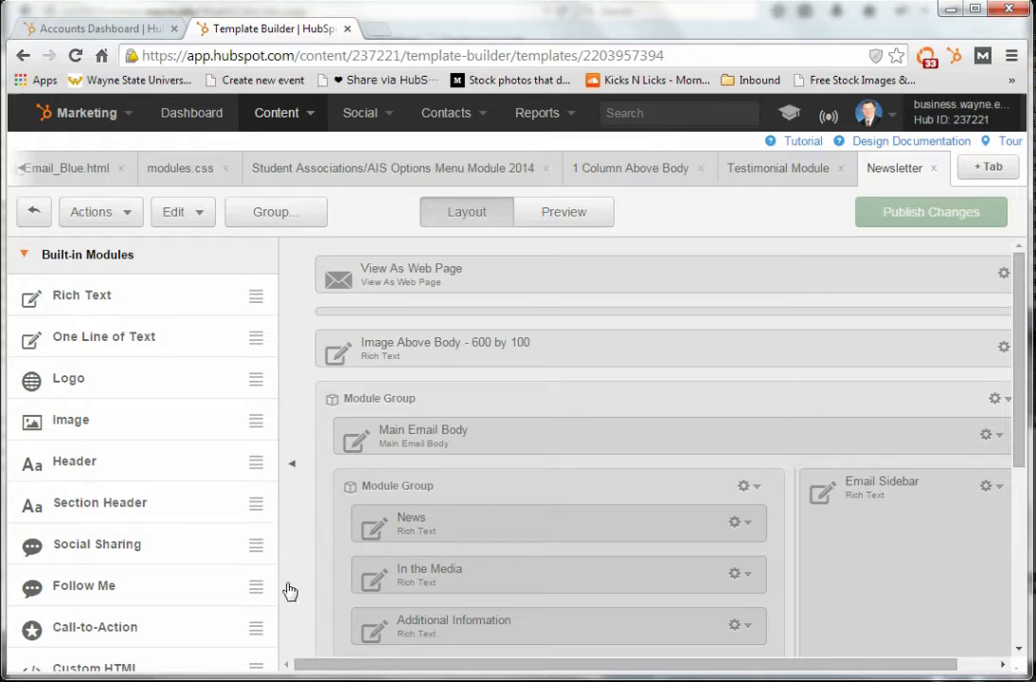
click(60, 256)
click(76, 296)
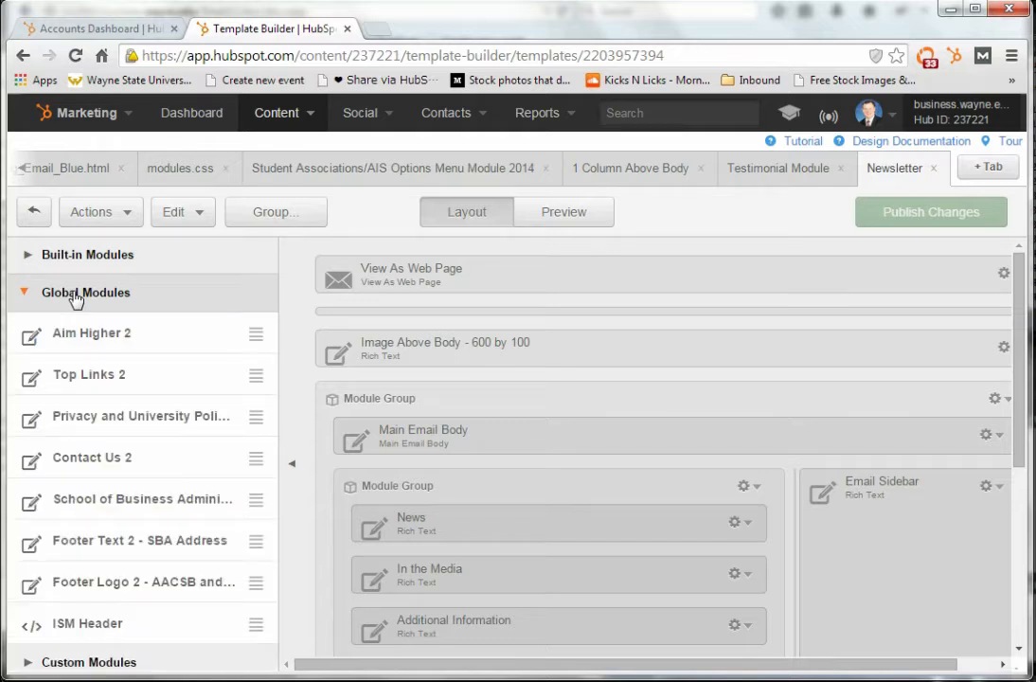
click(76, 295)
click(82, 333)
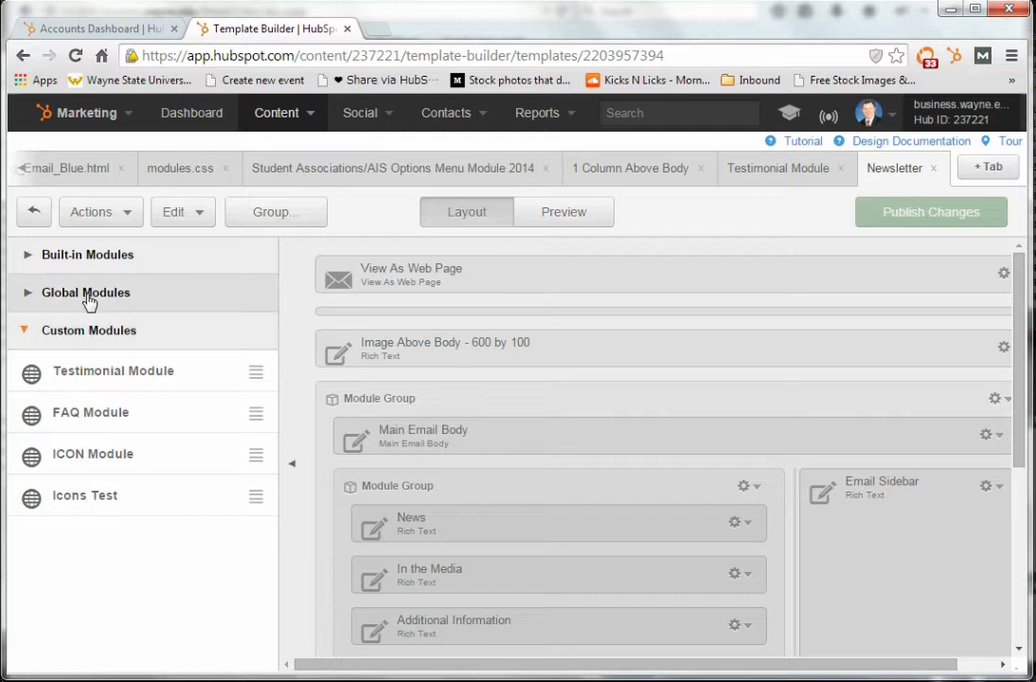
click(85, 294)
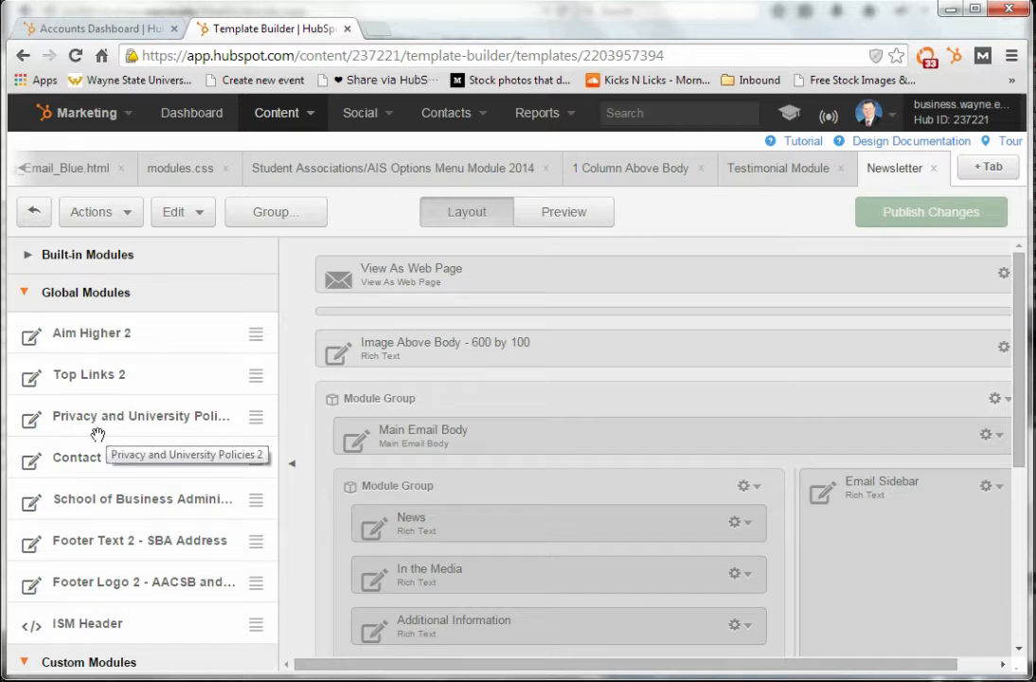
click(57, 293)
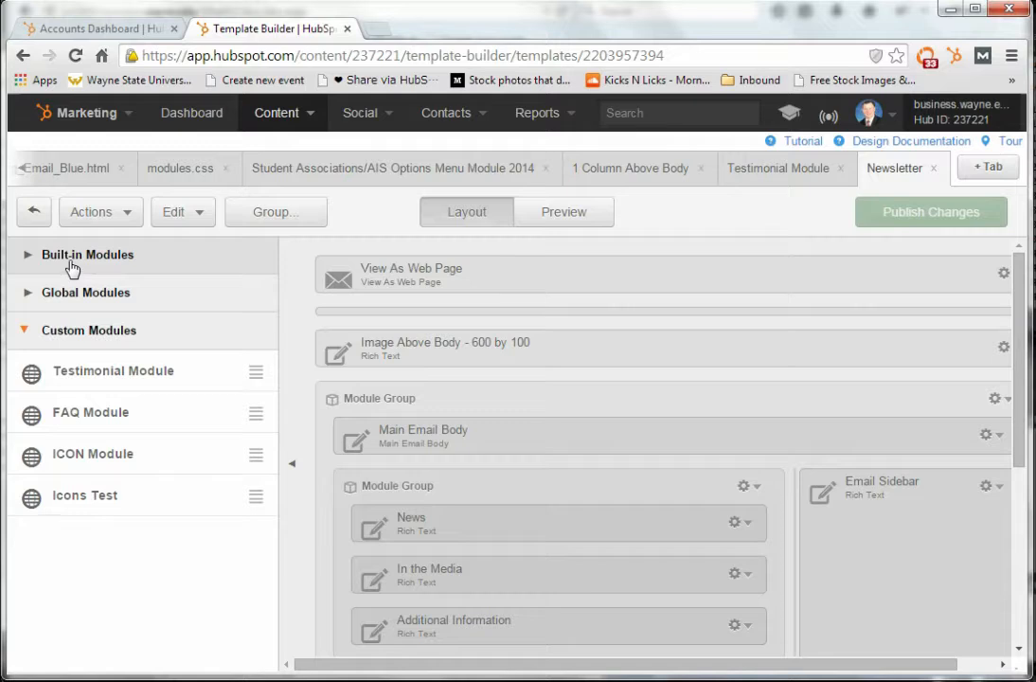
click(68, 258)
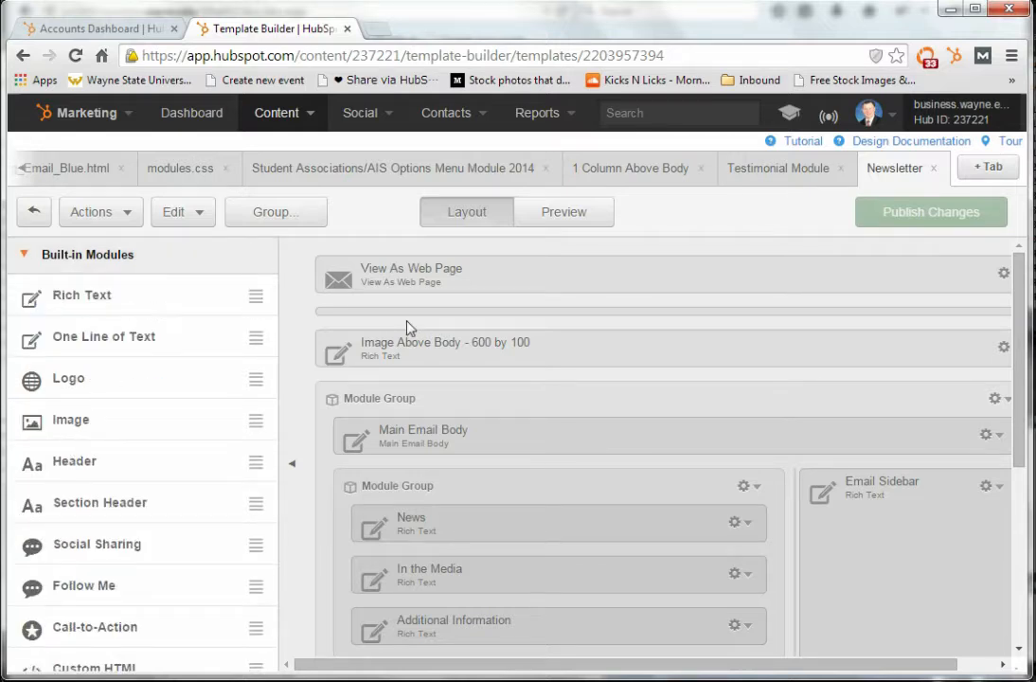
click(292, 465)
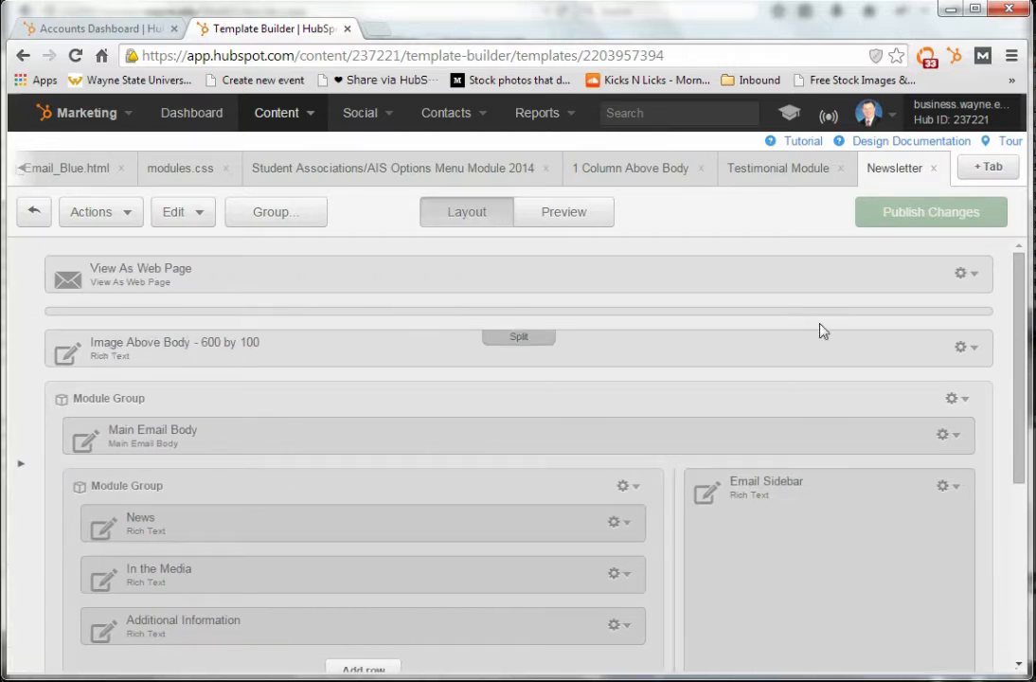
Change the label of the image module above the body to "Image Above Body - 600 by 100px"
click(964, 349)
click(915, 380)
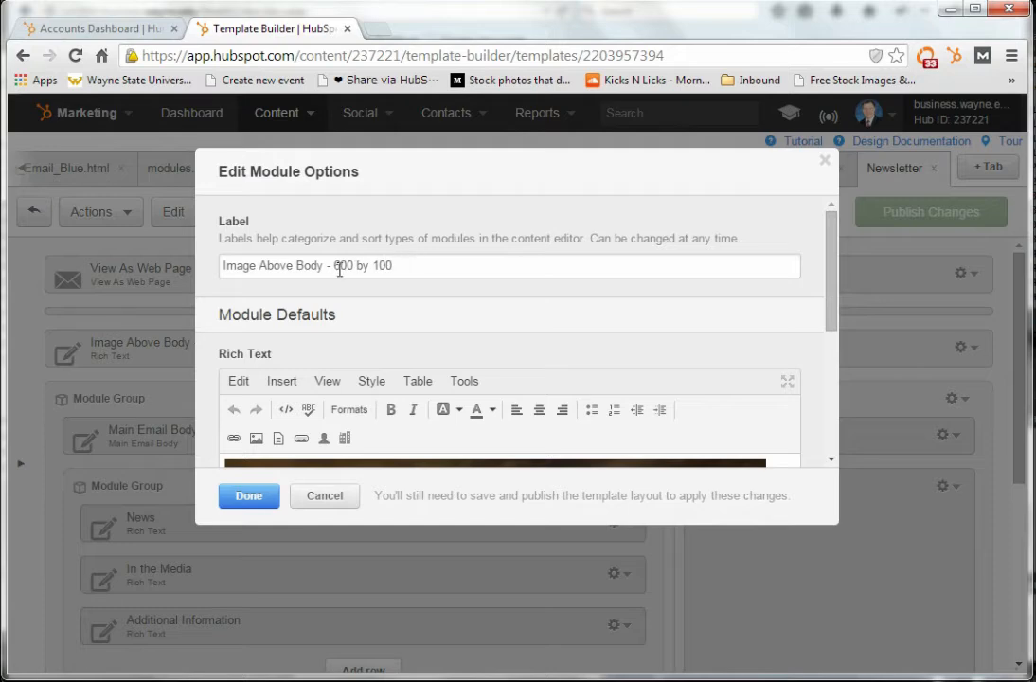
click(328, 265)
text(-)
click(400, 265)
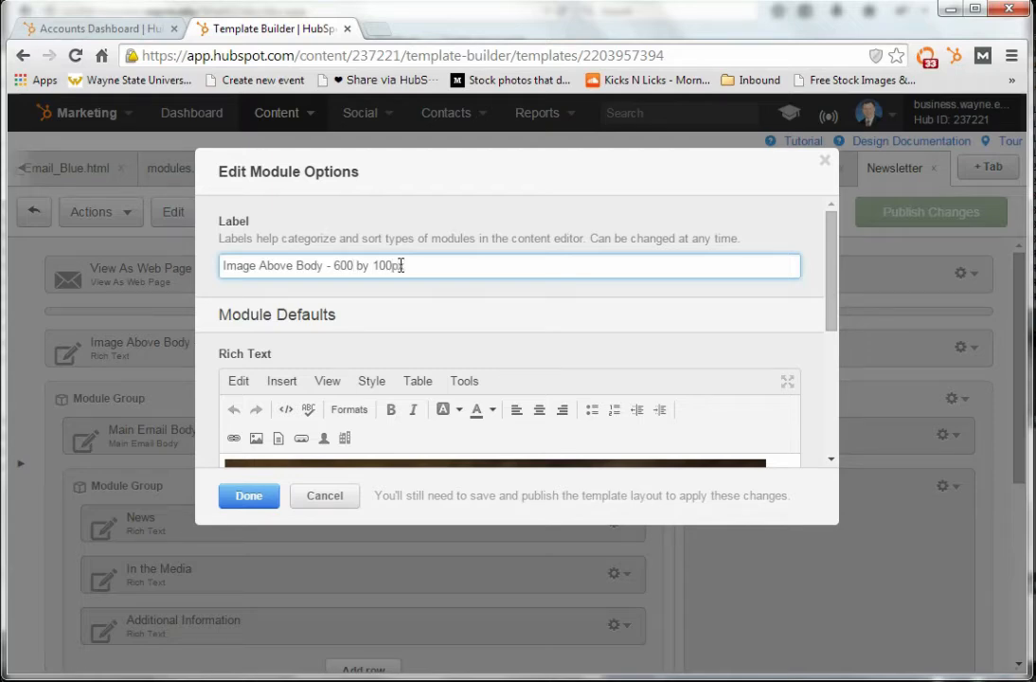
text(px)
Examine the banner image's HTML in the module's source code, including its size attributes, and leave the code without changing it
drag(830, 310, 831, 368)
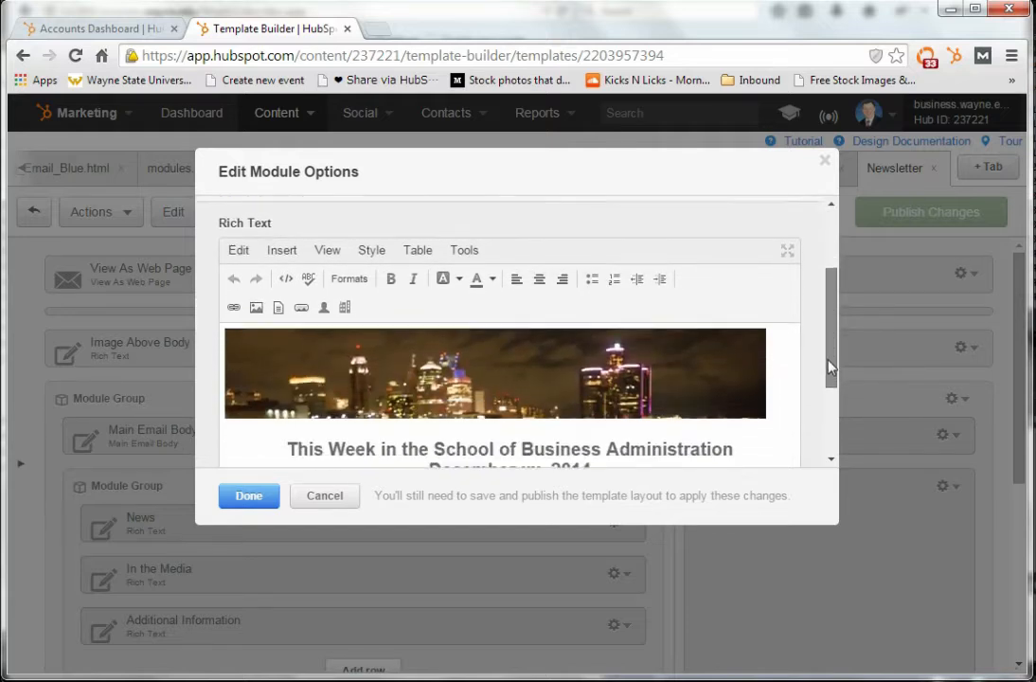
click(467, 244)
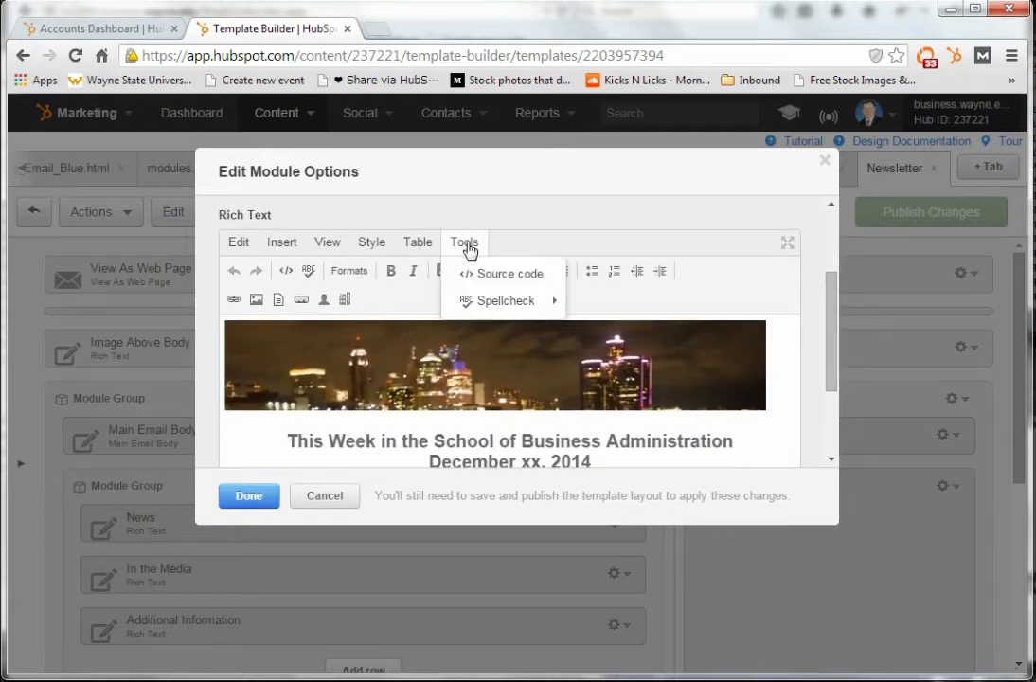
click(488, 273)
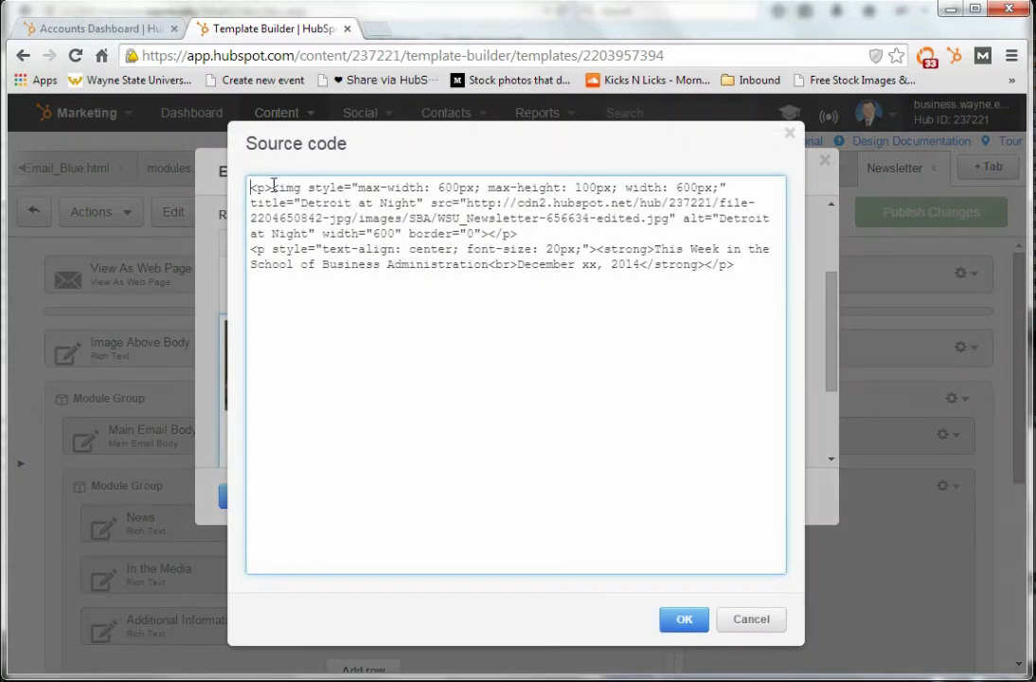
drag(273, 188, 490, 231)
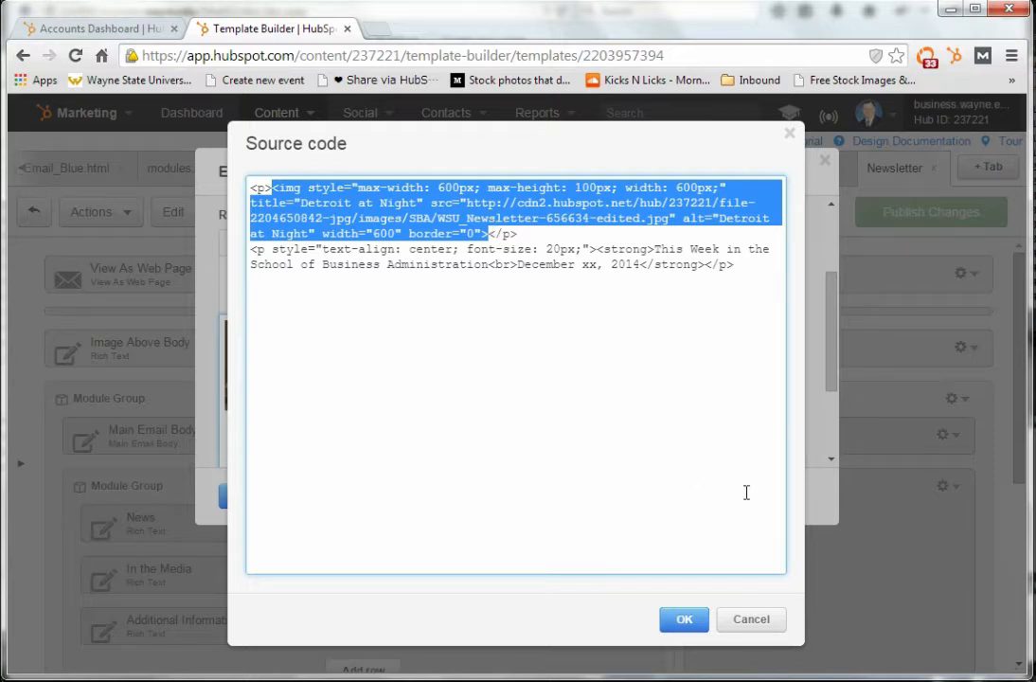
click(764, 626)
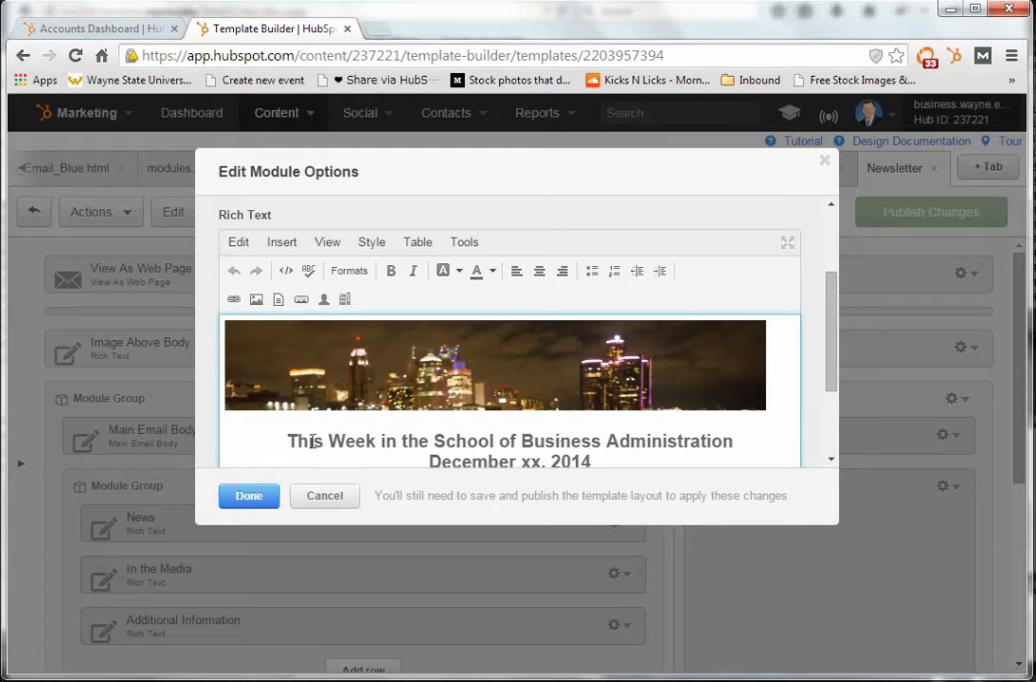
Examine the insertable content types for the banner module, discard its options, and check the banner in the template preview before returning to the layout
click(286, 245)
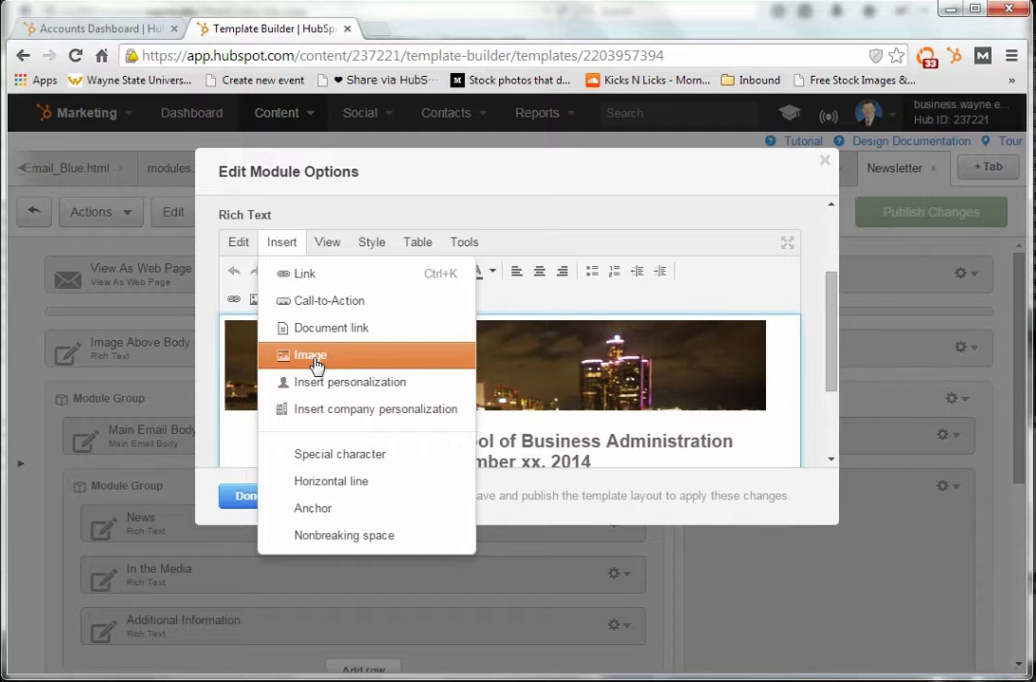
click(429, 209)
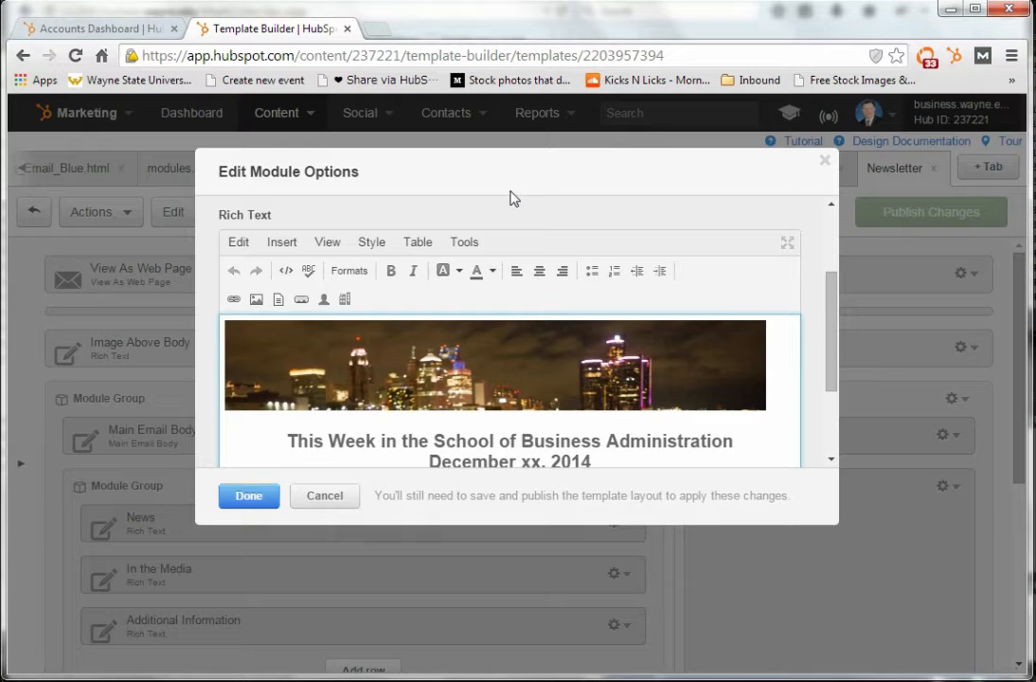
click(824, 164)
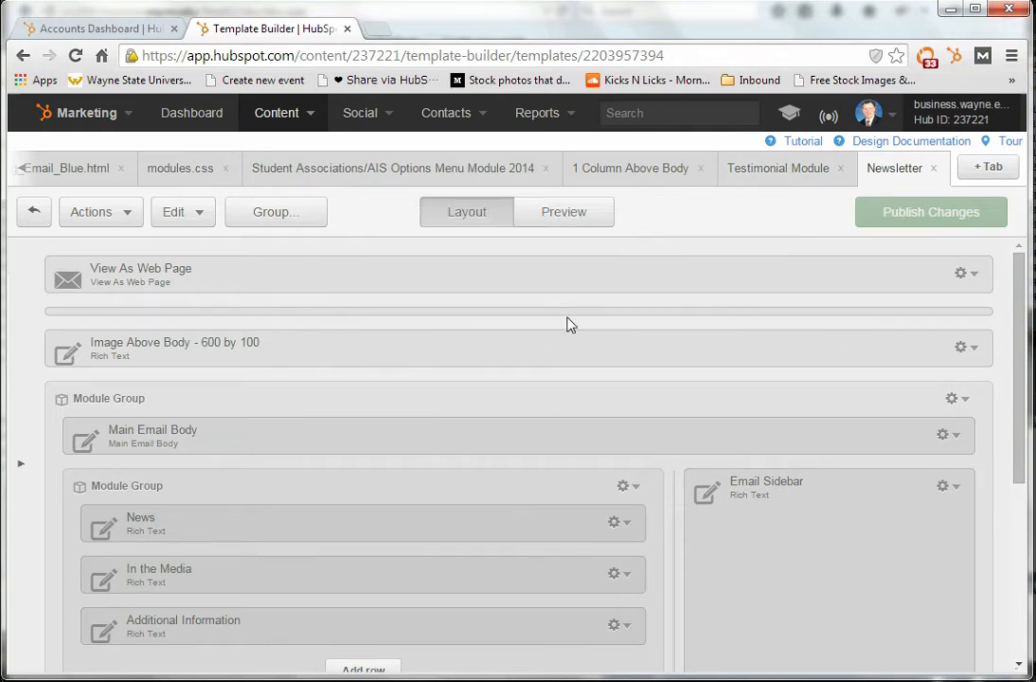
click(565, 215)
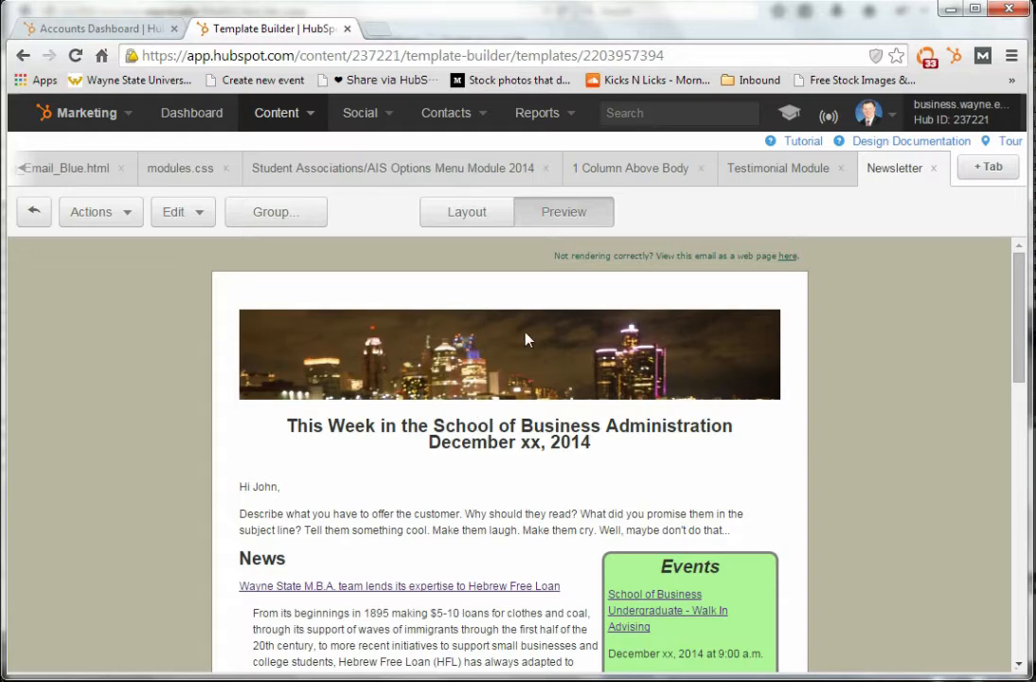
click(474, 218)
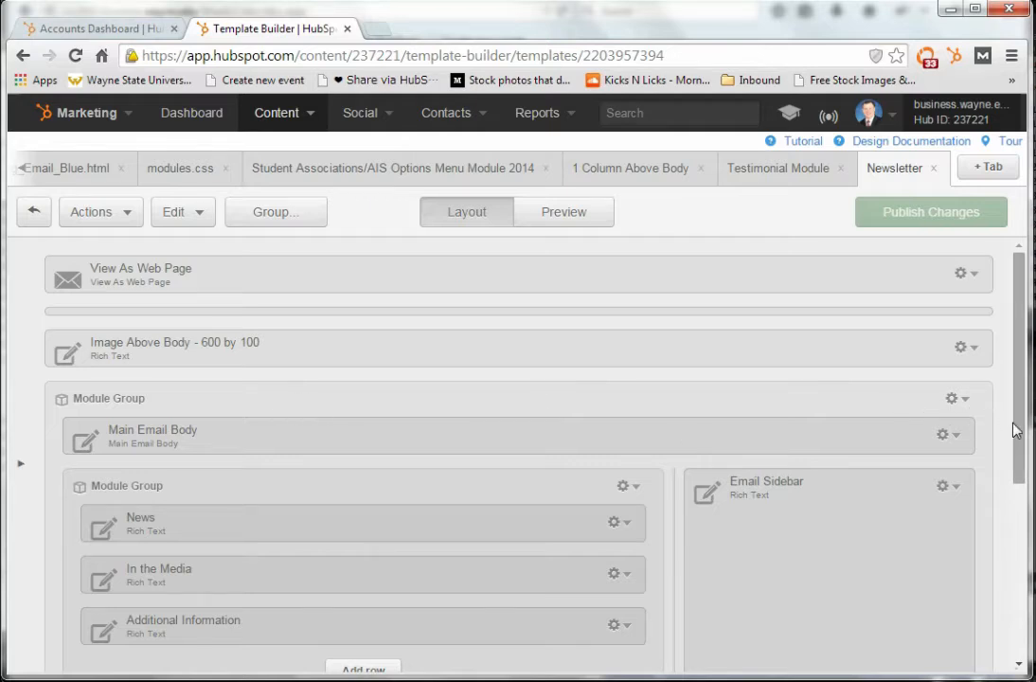
Open the Main Email Body module's options and examine the contact personalization fields available for its default text
drag(1014, 430, 1012, 484)
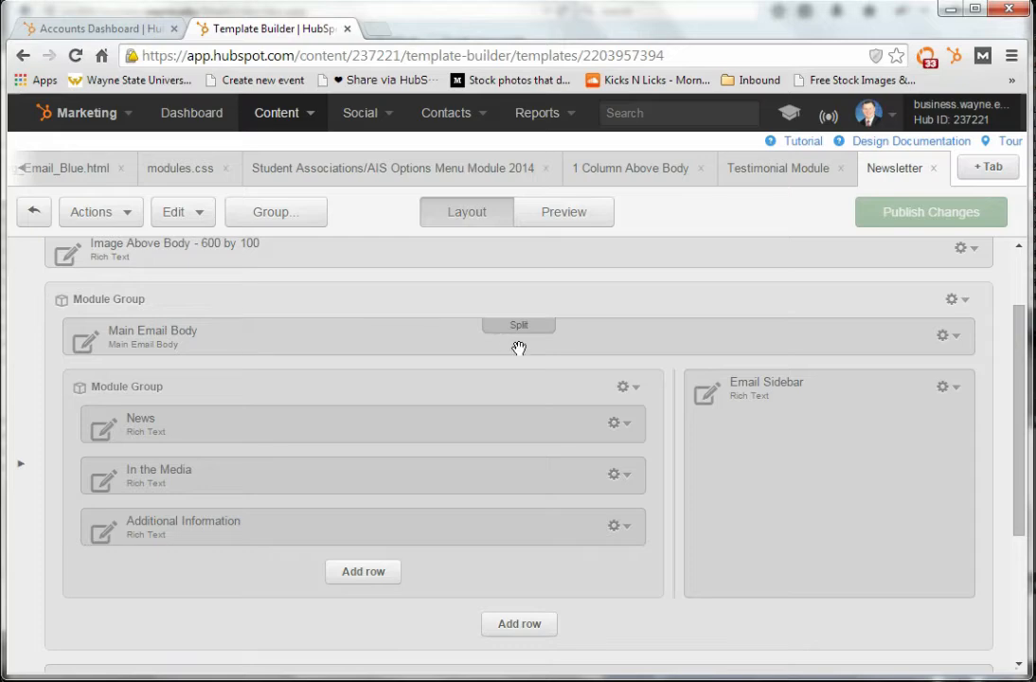
click(952, 336)
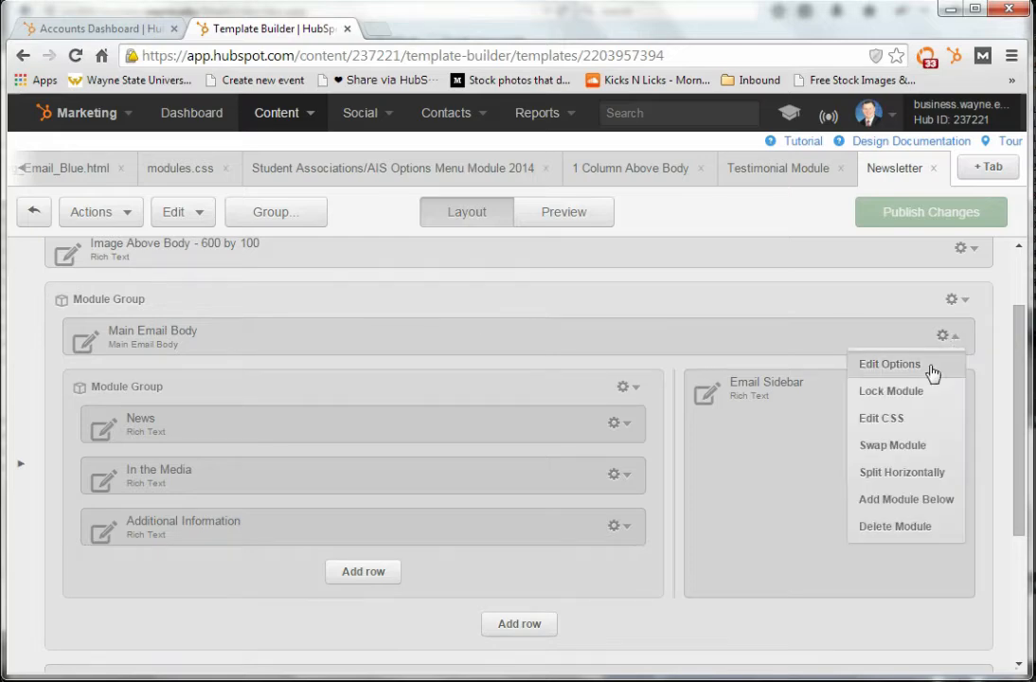
click(931, 370)
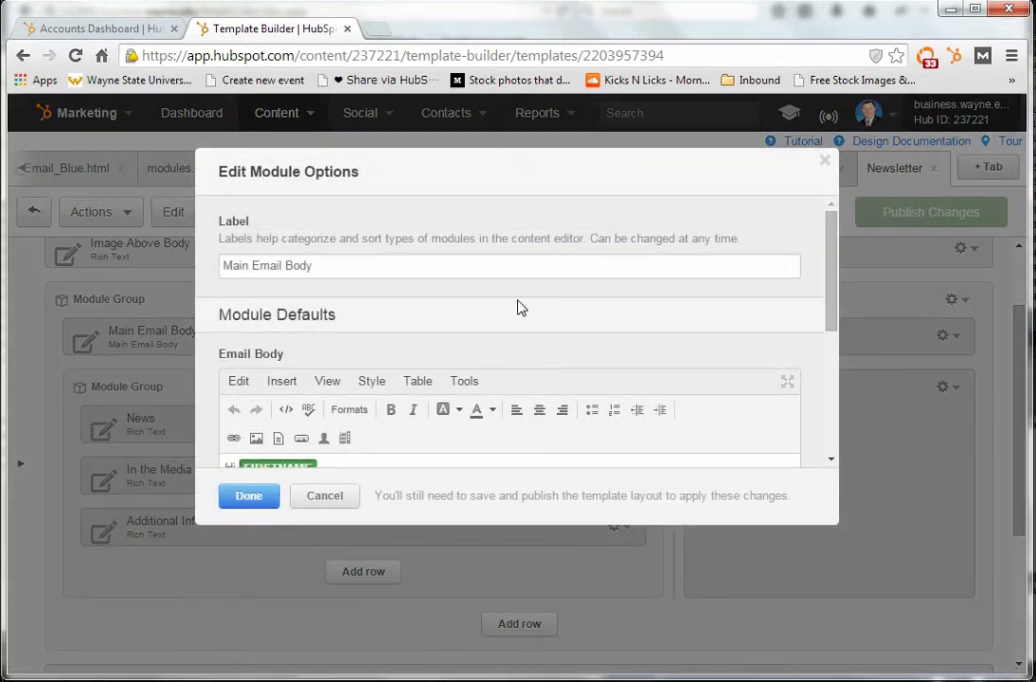
drag(831, 296, 826, 347)
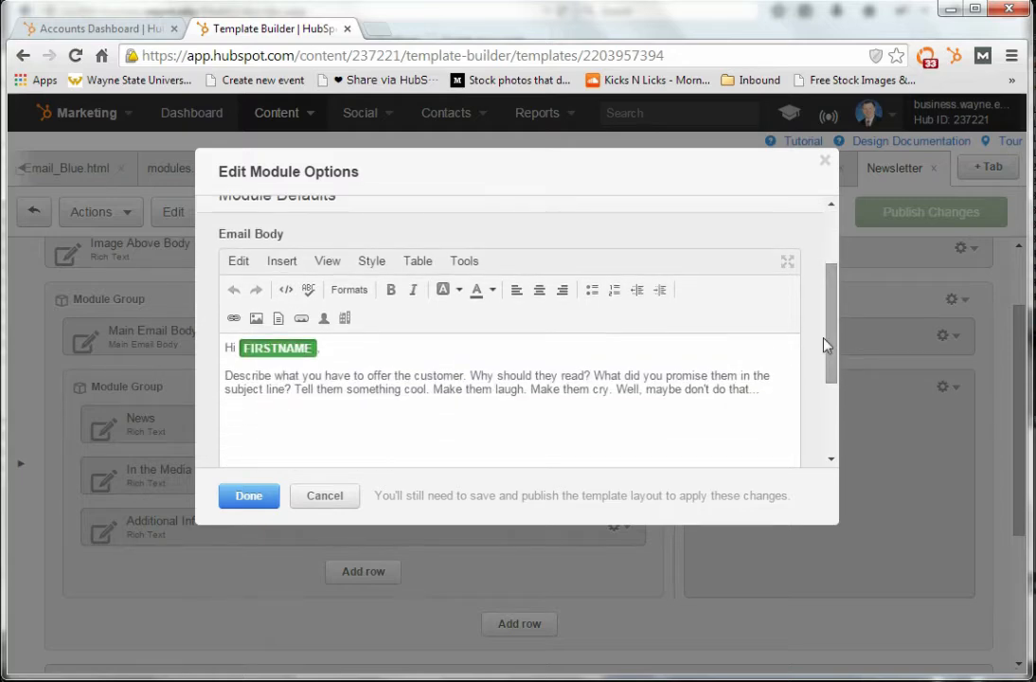
click(324, 320)
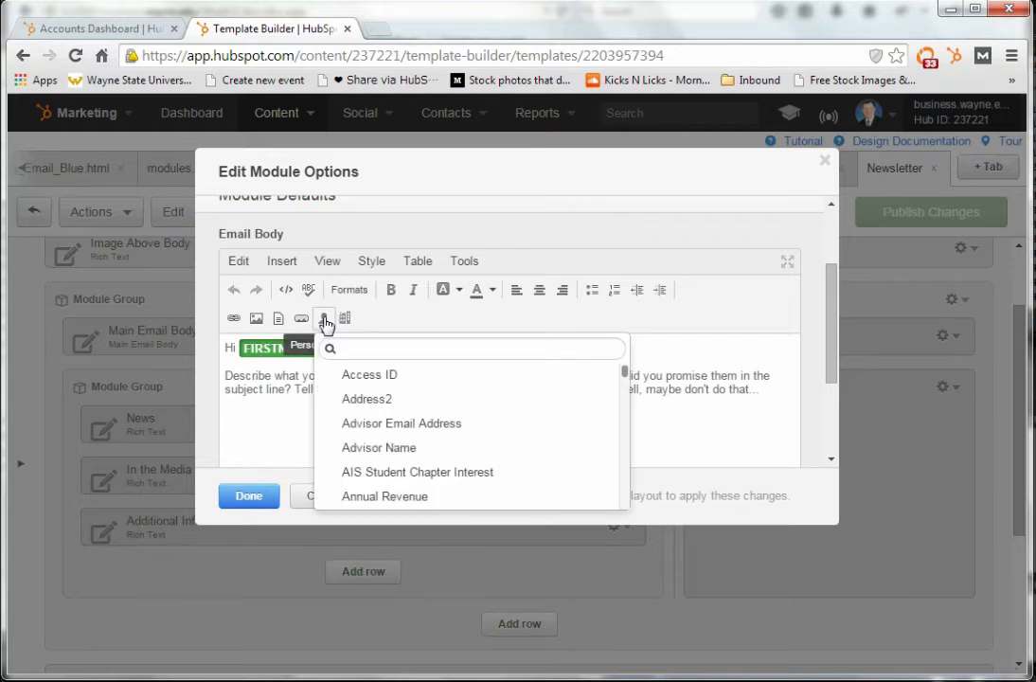
click(421, 322)
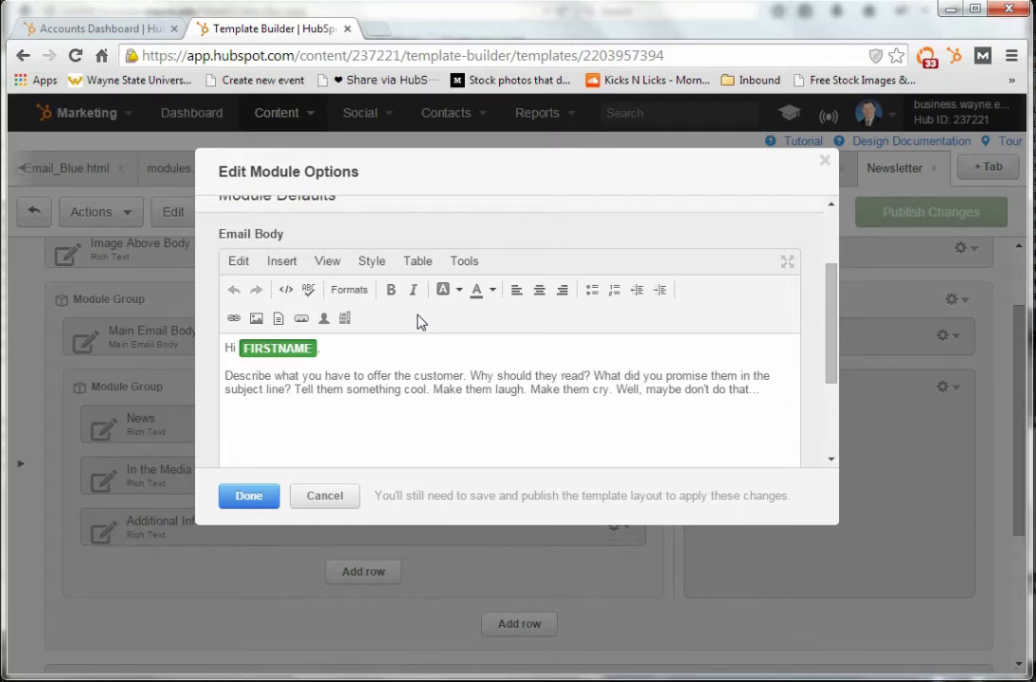
Examine the company personalization fields and the default body text of the Main Email Body module, and close its options without saving
click(346, 320)
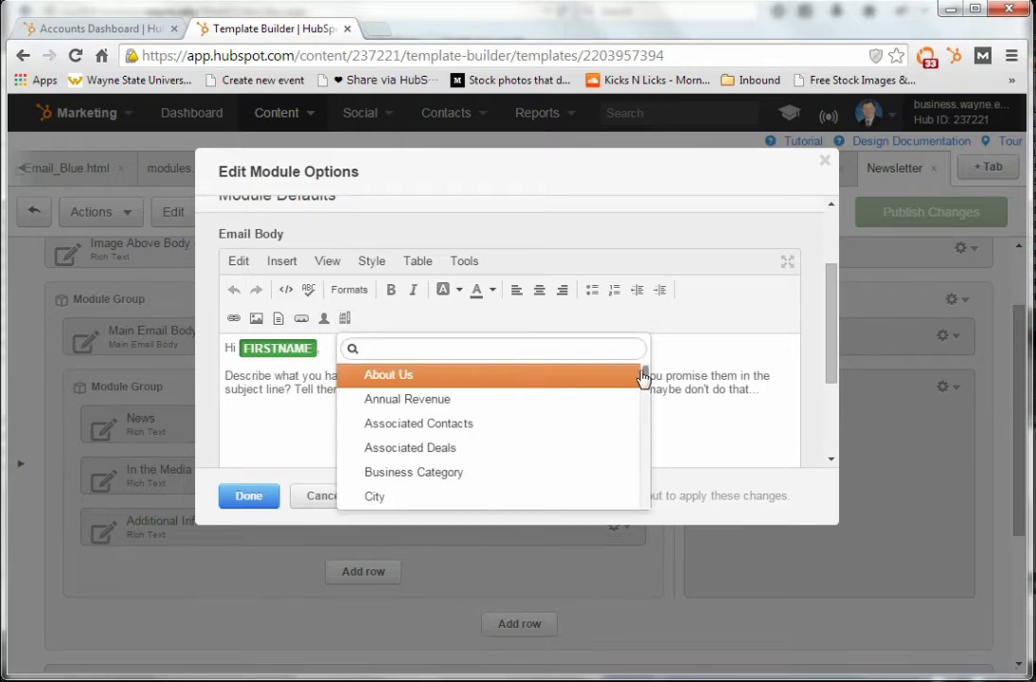
drag(645, 375, 645, 400)
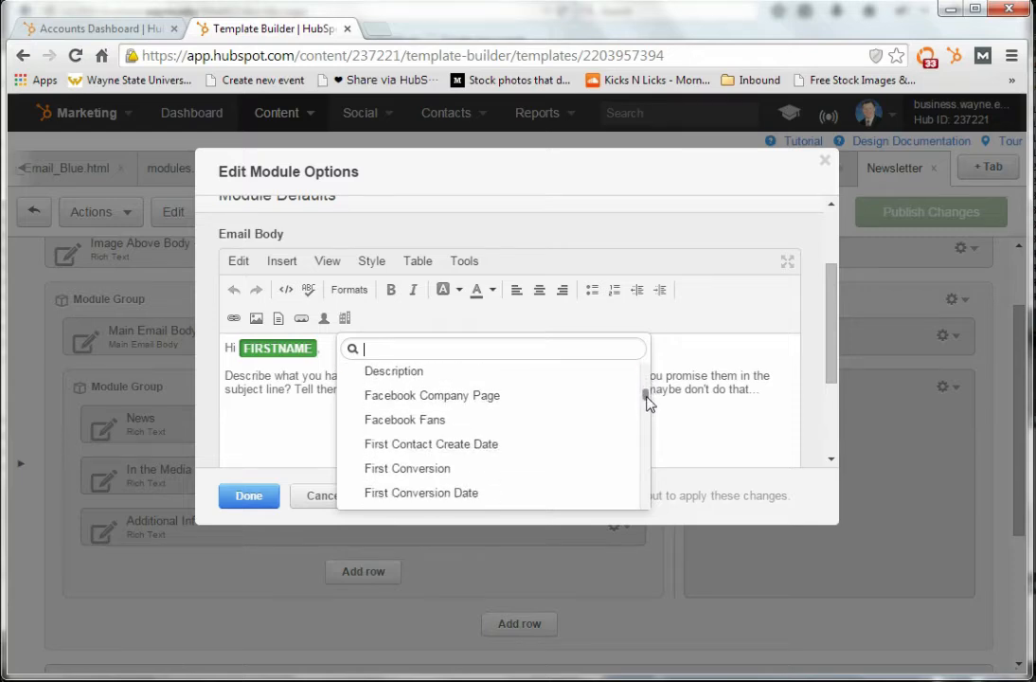
click(454, 324)
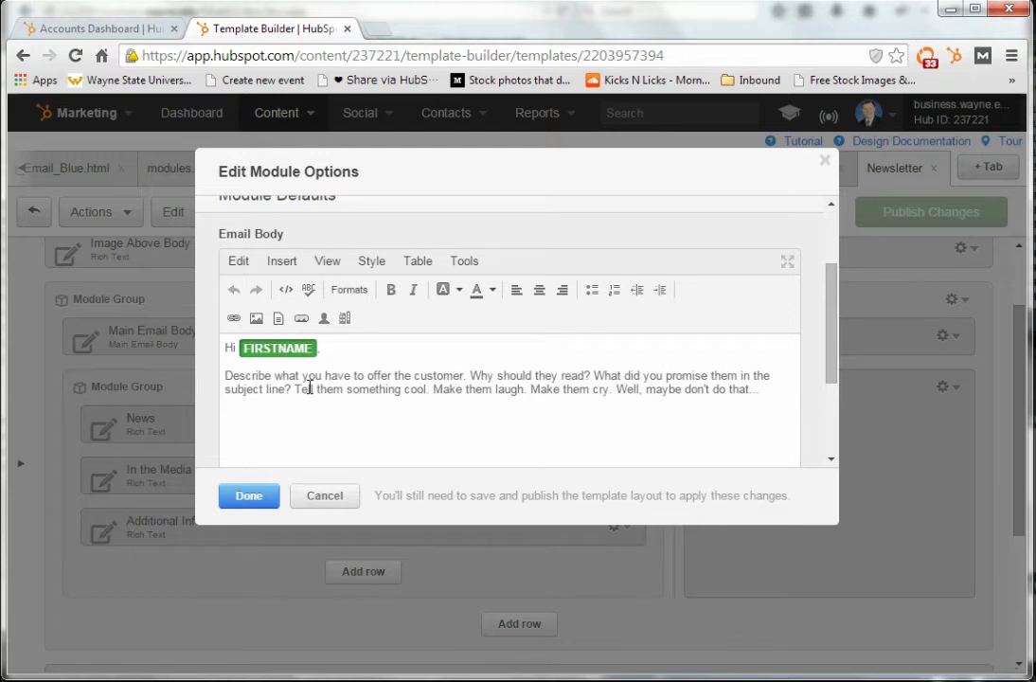
drag(274, 376, 311, 396)
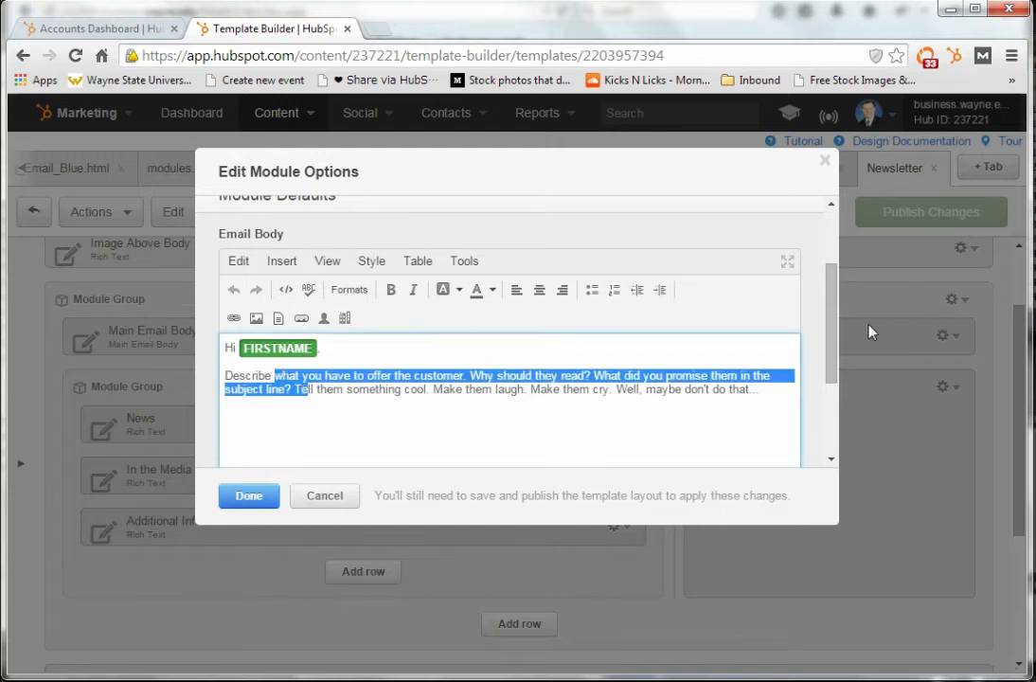
drag(831, 331, 833, 282)
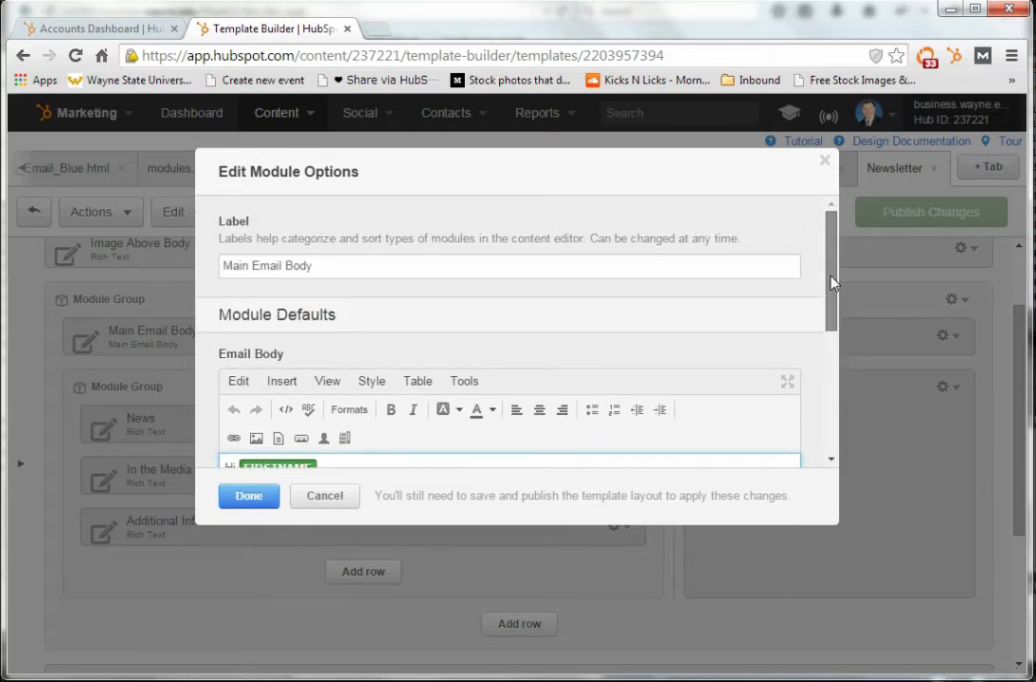
click(327, 496)
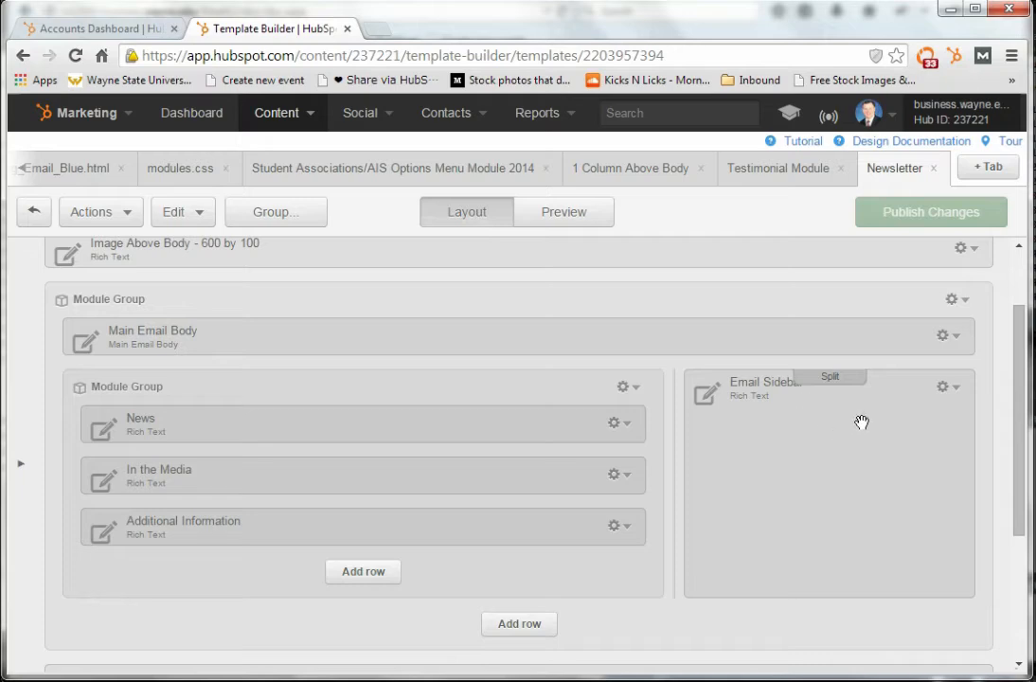
Examine the Email Sidebar module's default content options and available font styles, and close them without saving
click(952, 388)
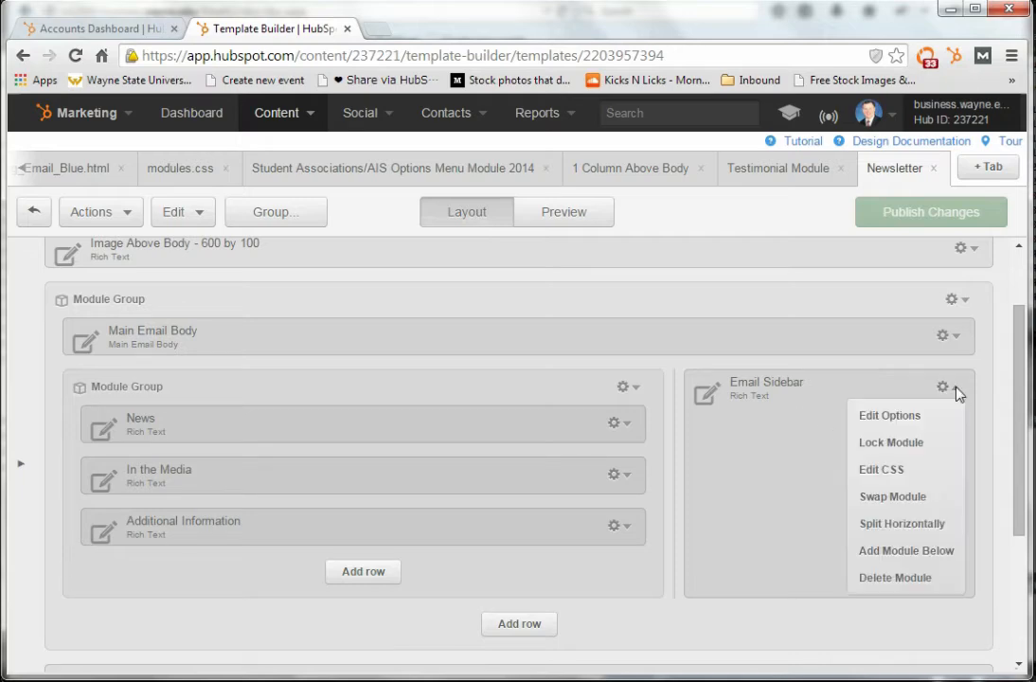
click(860, 417)
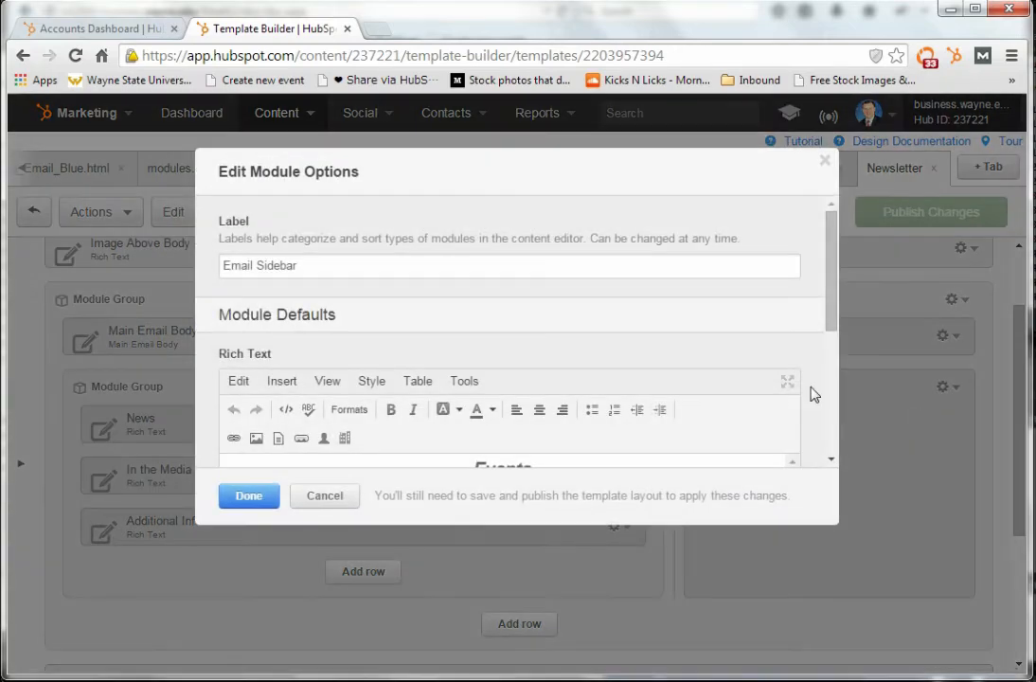
drag(832, 301, 833, 250)
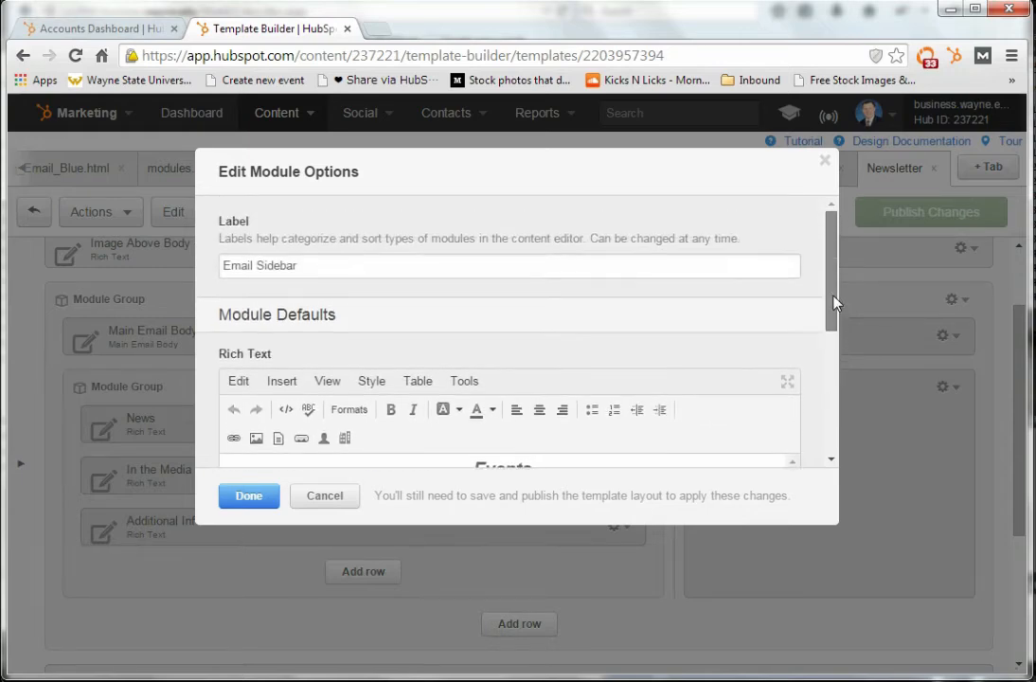
click(375, 384)
mouse_move(400, 414)
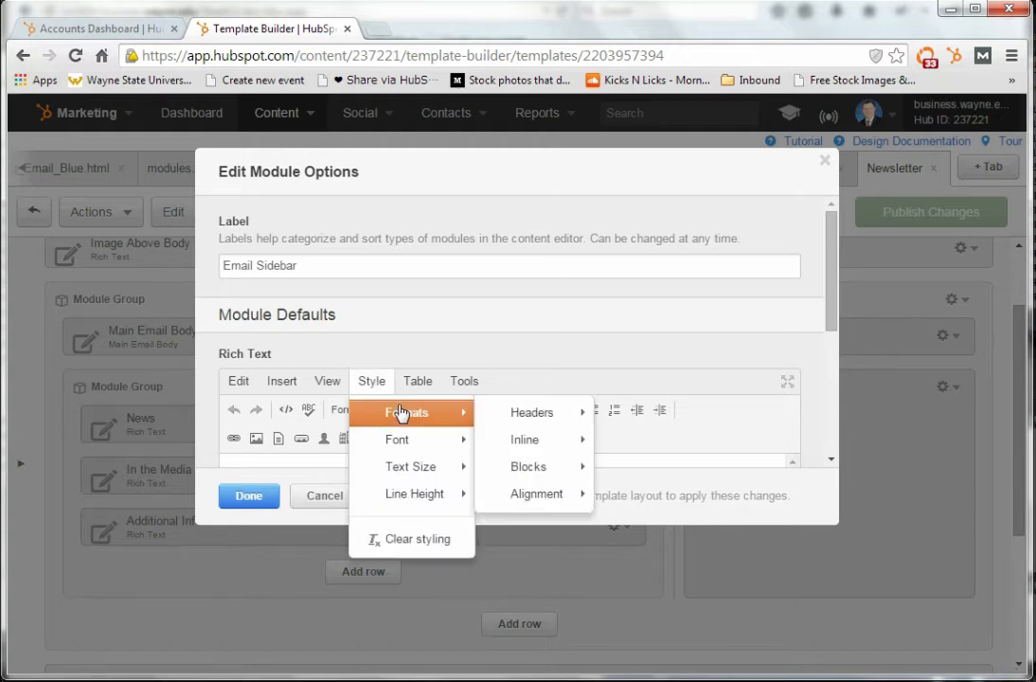
click(318, 499)
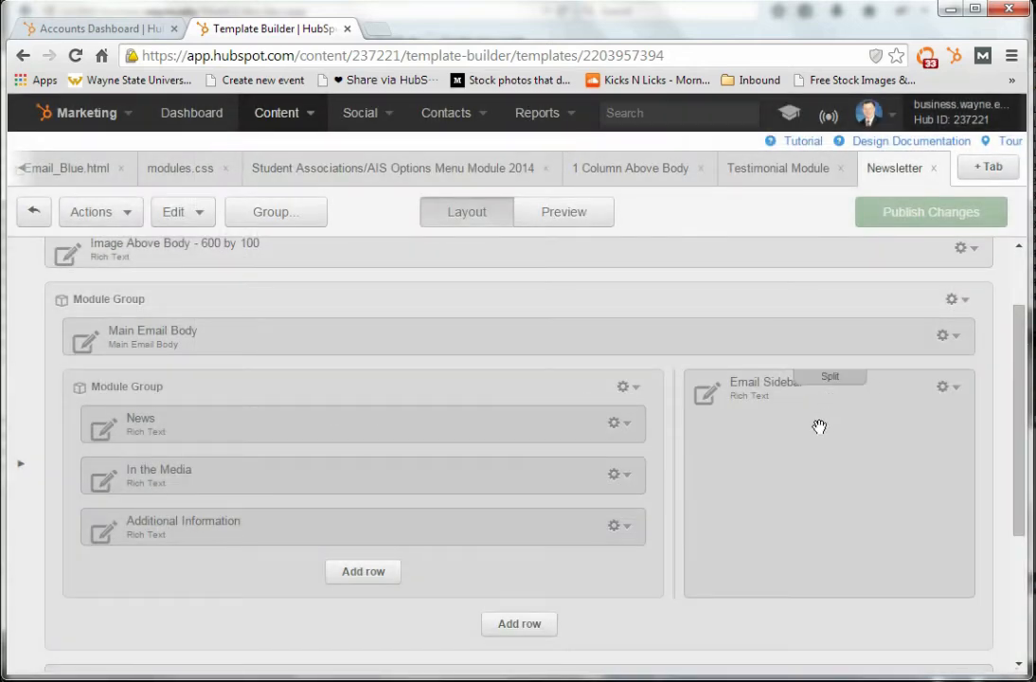
Check the template preview, return to the layout, and look at the Email Sidebar module's CSS declarations without saving
click(556, 217)
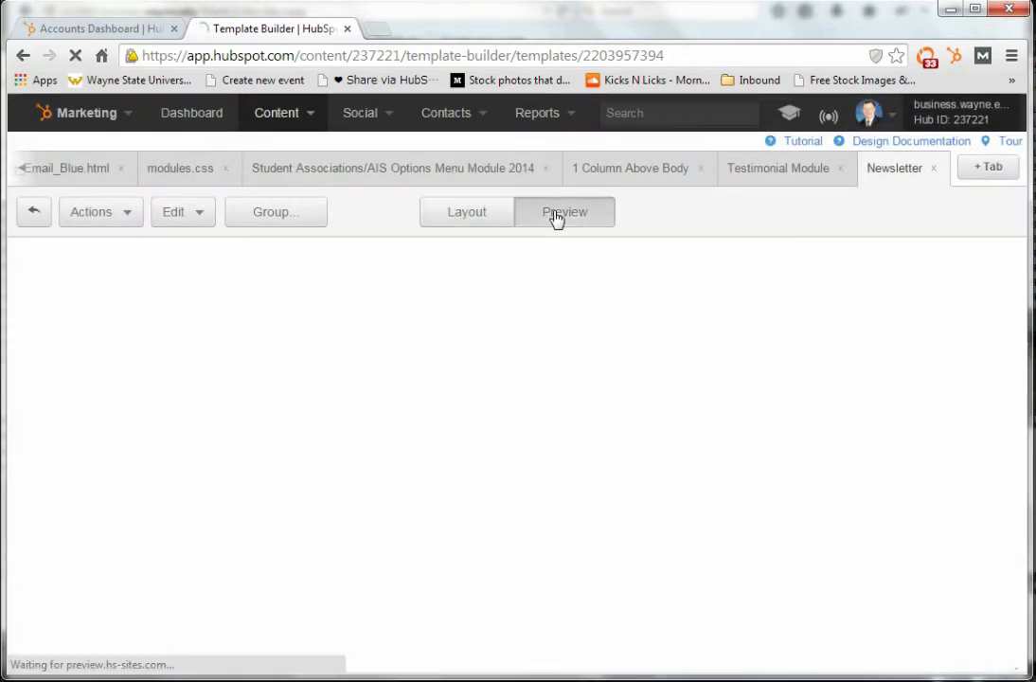
click(476, 217)
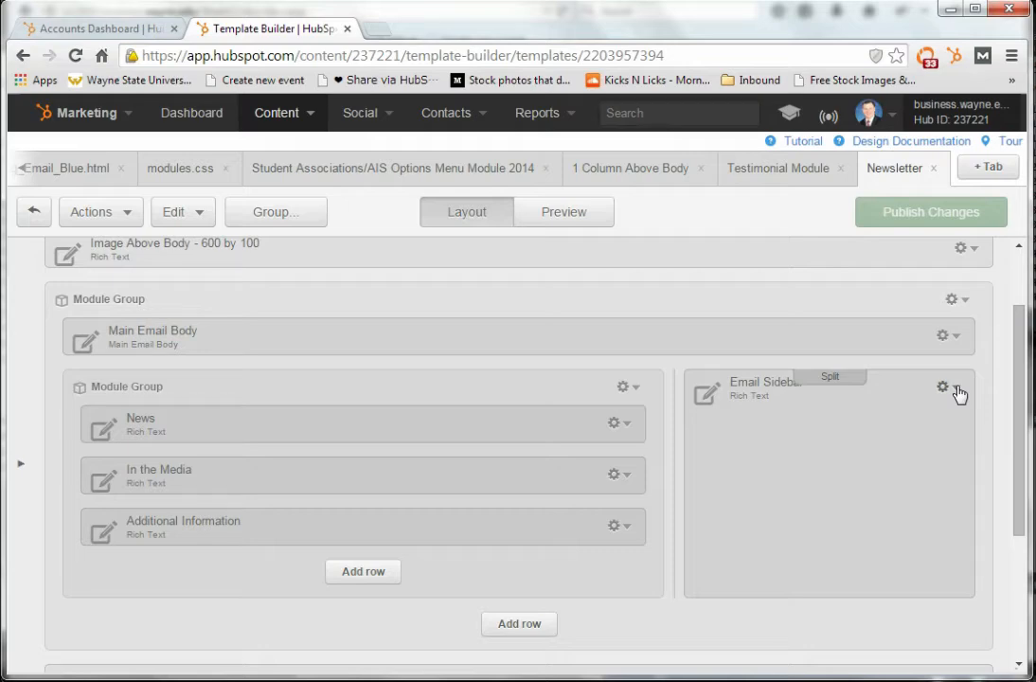
click(957, 392)
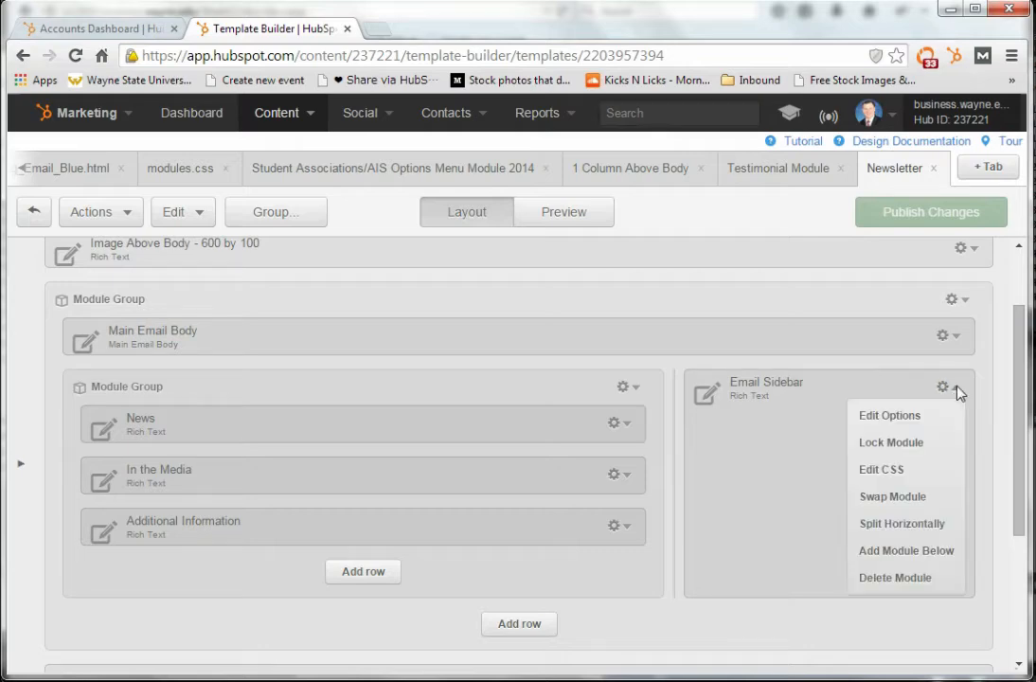
click(909, 470)
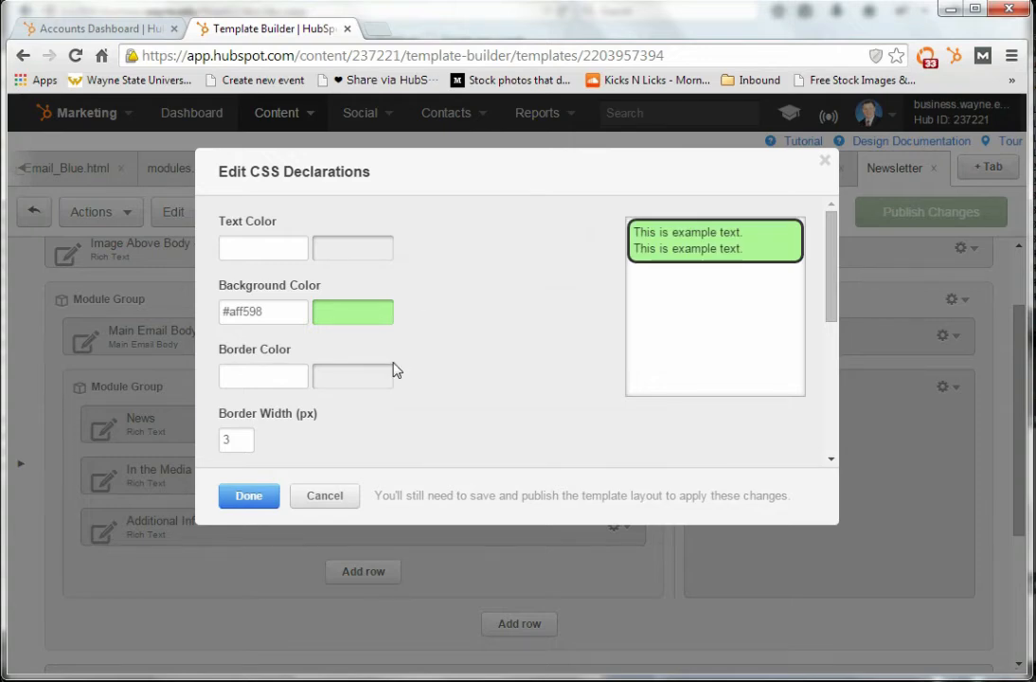
click(329, 498)
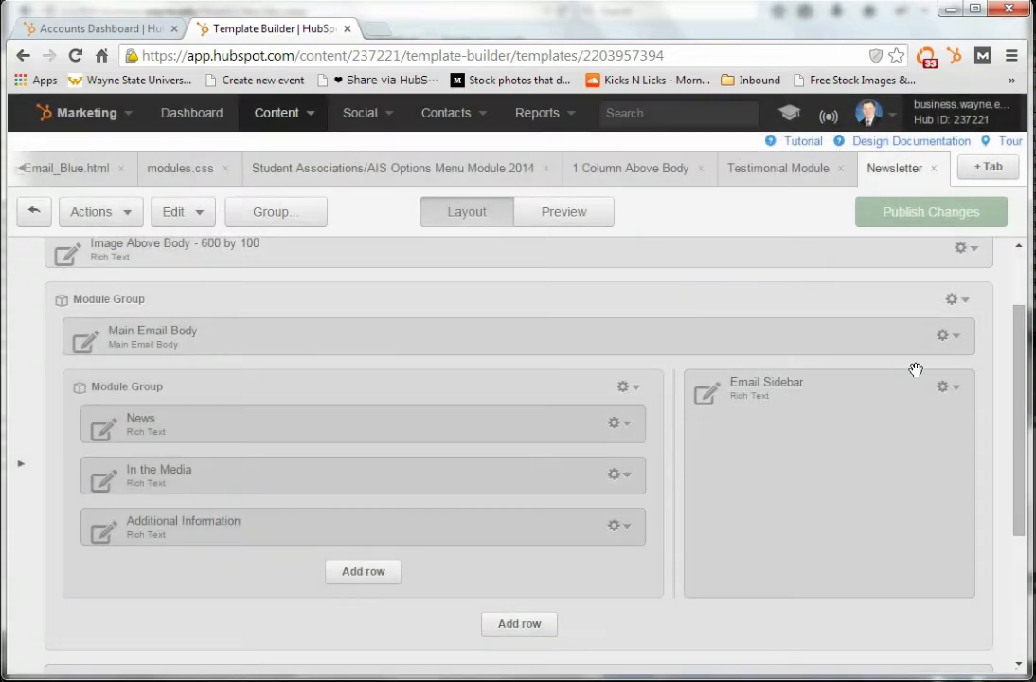
Examine the Email Sidebar module's CSS declarations for colors, border width, inner and outer spacing, custom class and inline styling
click(959, 394)
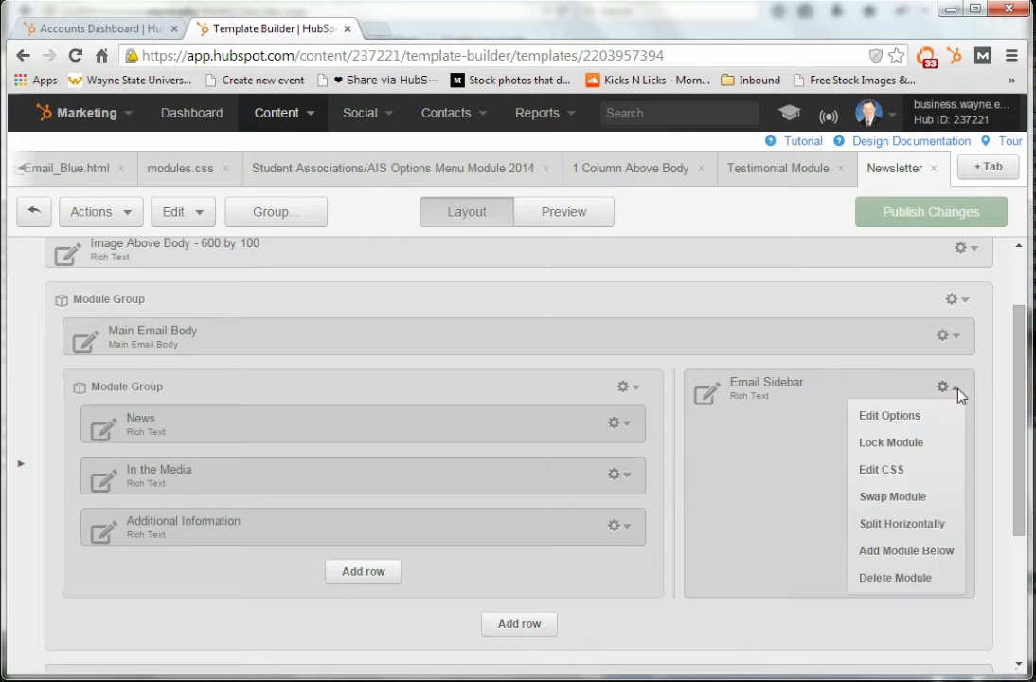
click(900, 473)
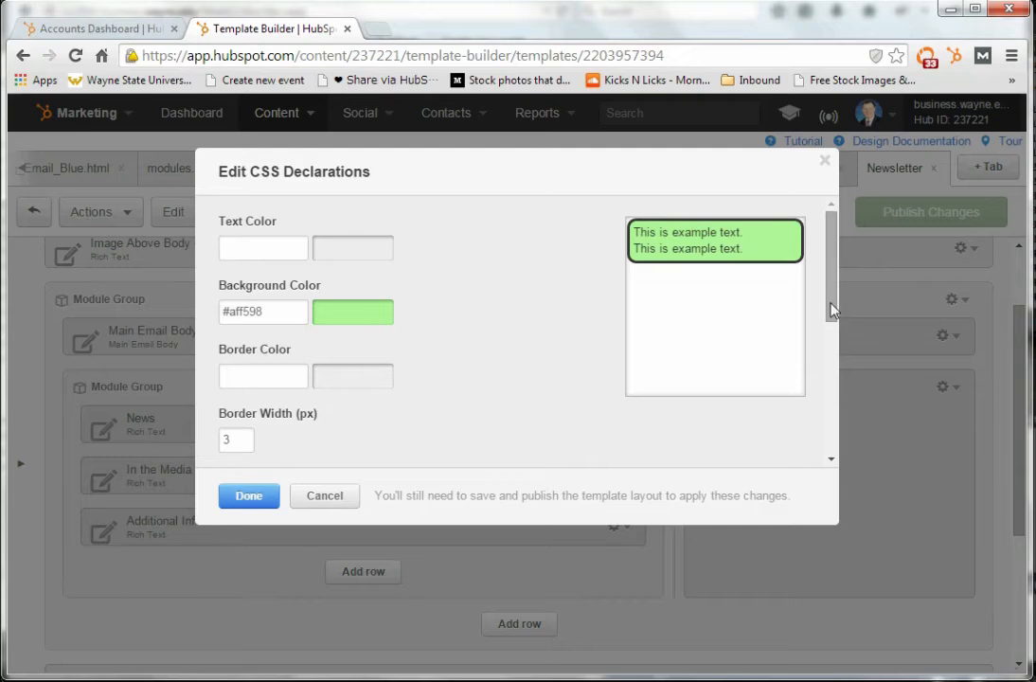
drag(832, 310, 831, 414)
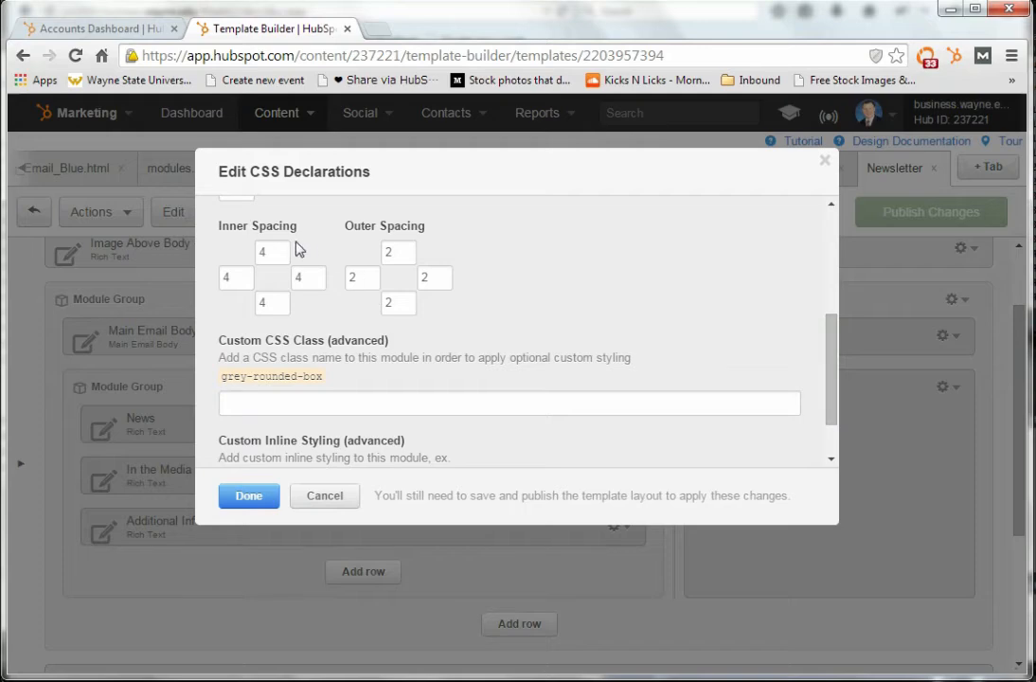
drag(832, 340, 835, 241)
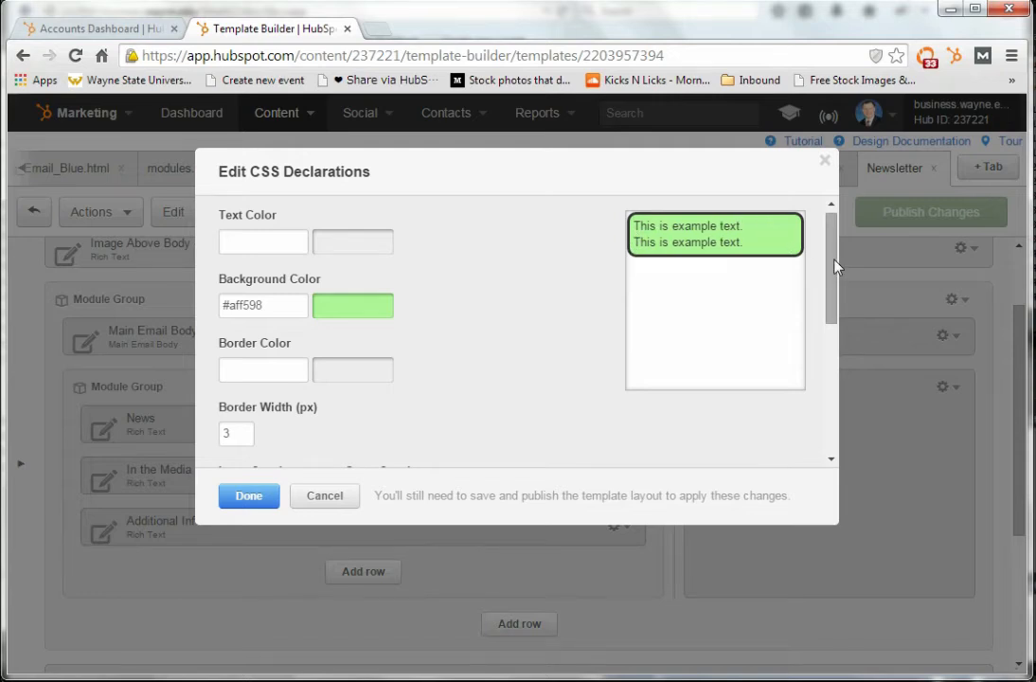
drag(835, 261, 833, 324)
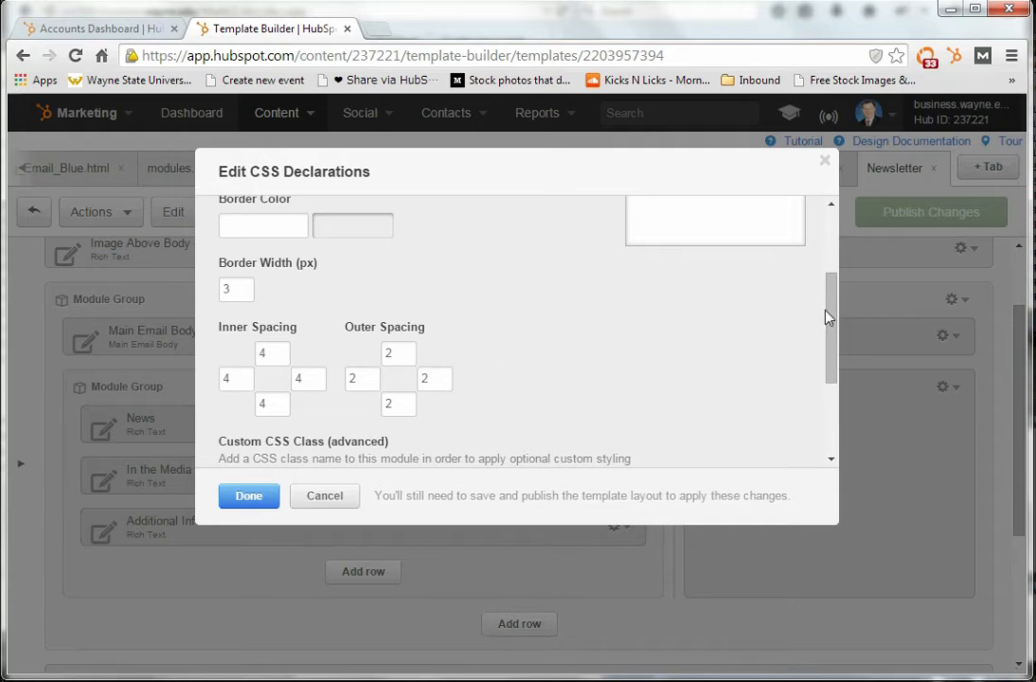
drag(833, 322, 830, 392)
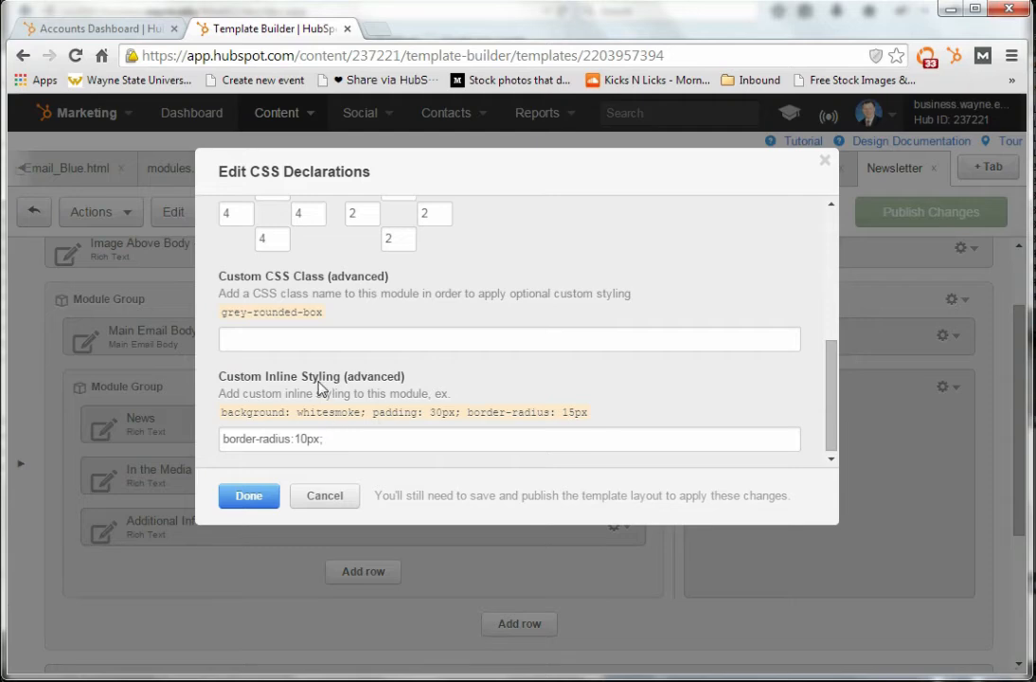
drag(335, 440, 217, 451)
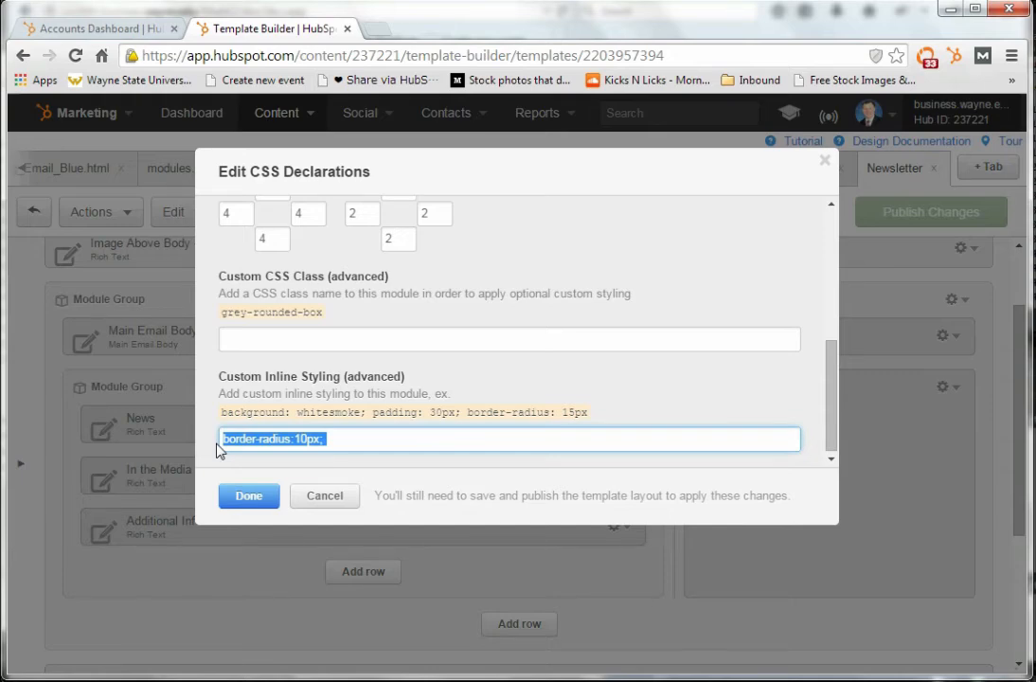
Switch to the course website and find the sidebar border radius requirement in the Building an Email Template lecture's rubric
key(alt+Tab)
key(alt+Tab)
key(alt+Tab)
key(alt+Tab)
key(alt+Tab)
key(alt+Tab)
key(alt+Tab)
key(alt+Tab)
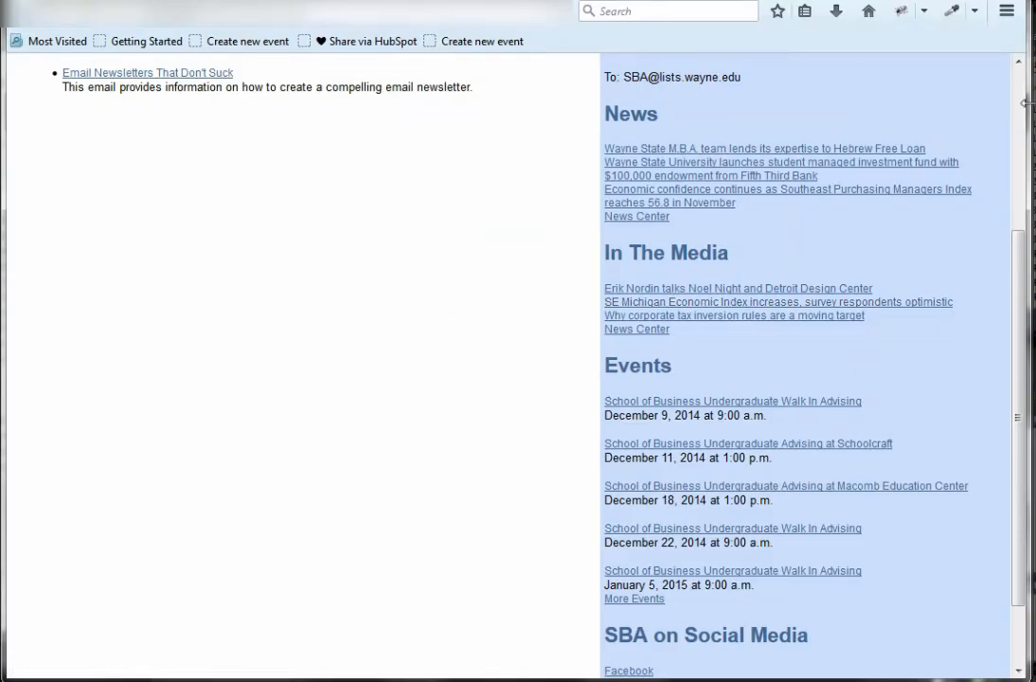
scroll(231, 120, up, 5)
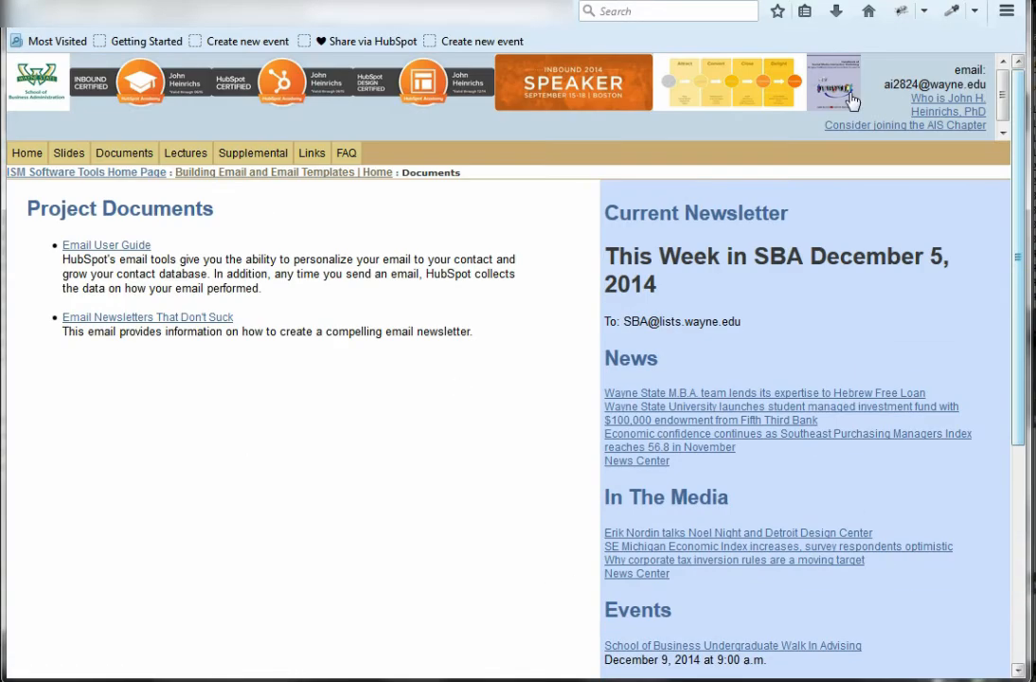
click(193, 157)
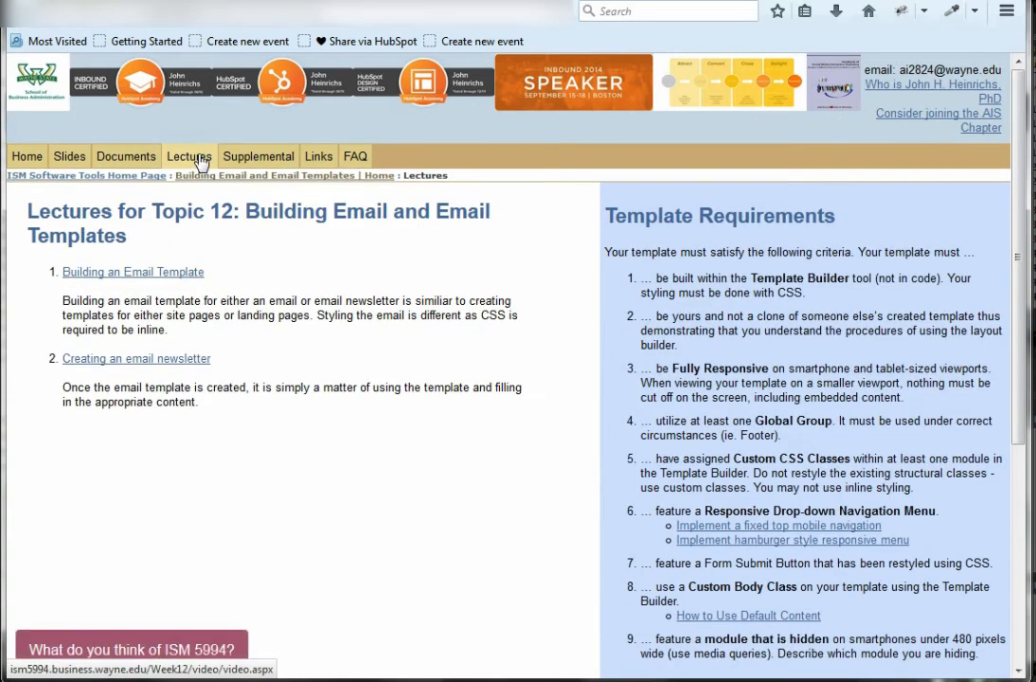
click(200, 270)
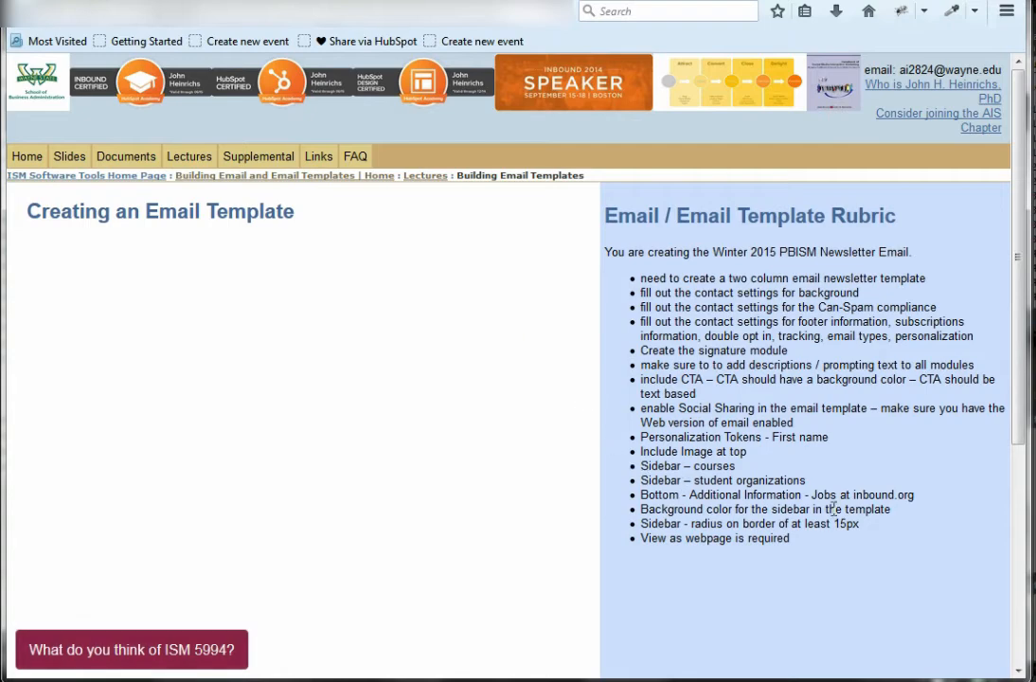
drag(854, 521, 835, 522)
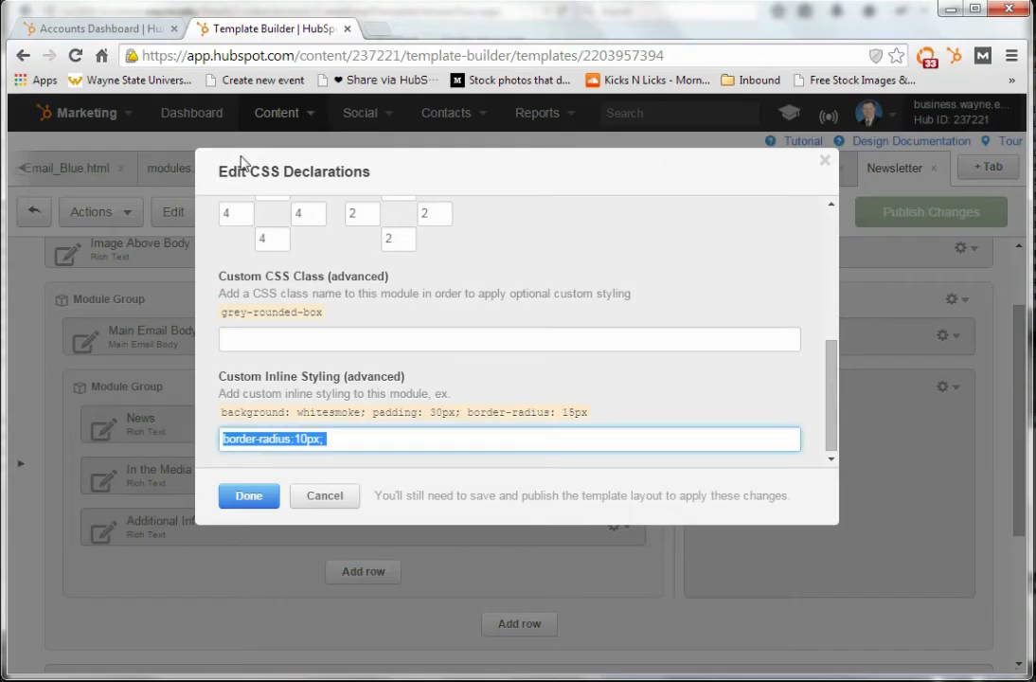
Set the Email Sidebar module's custom inline styling to border-radius:15px; and accept the CSS changes
click(308, 439)
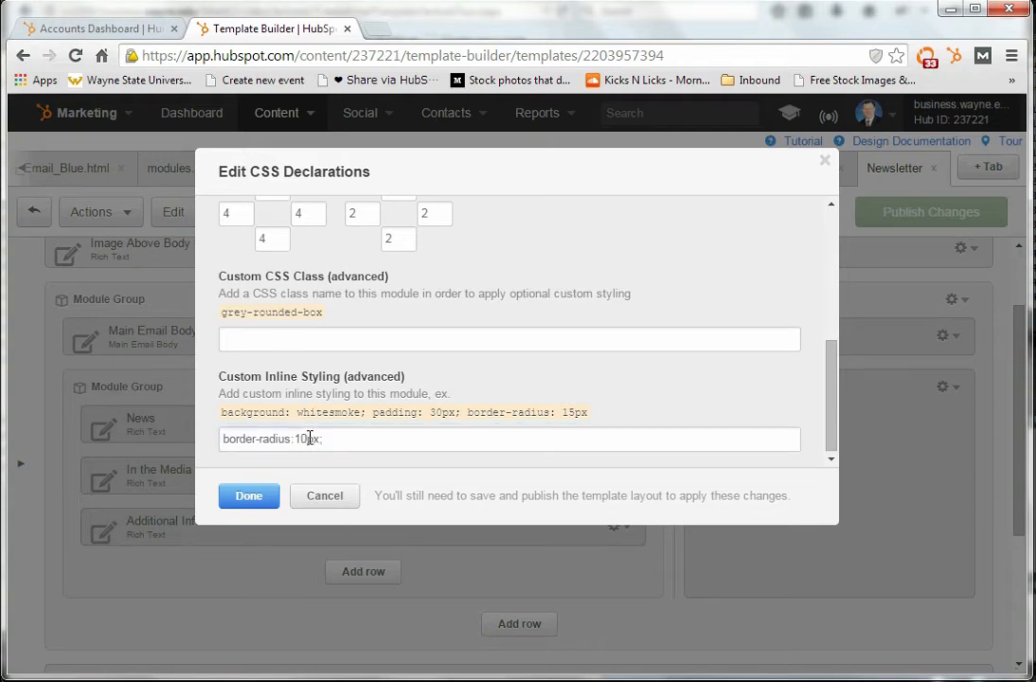
key(BackSpace)
text(5)
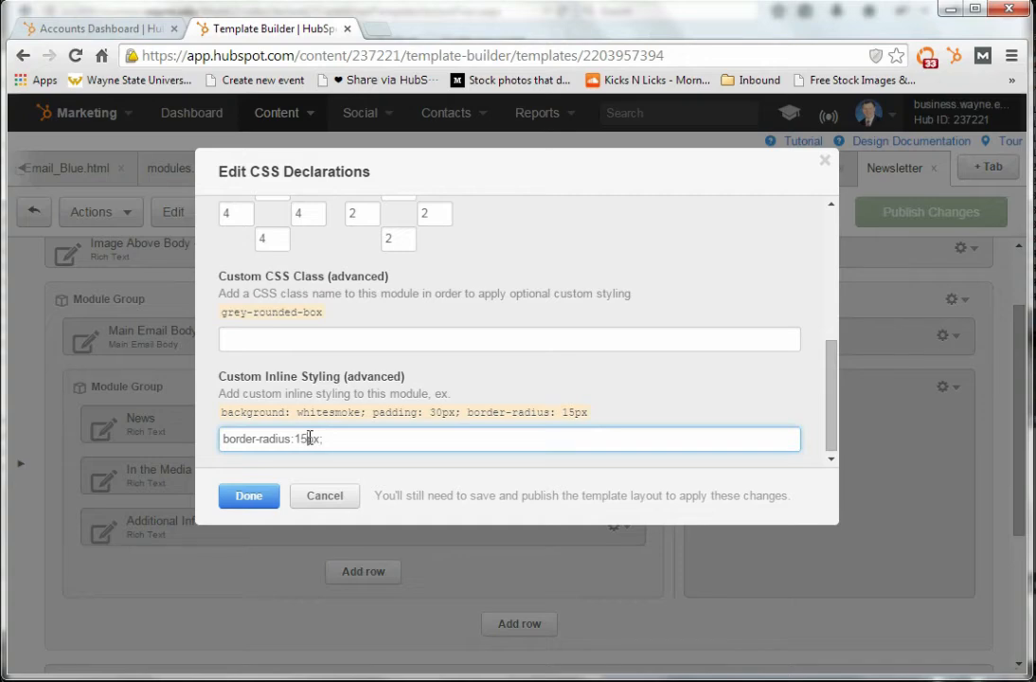
click(266, 497)
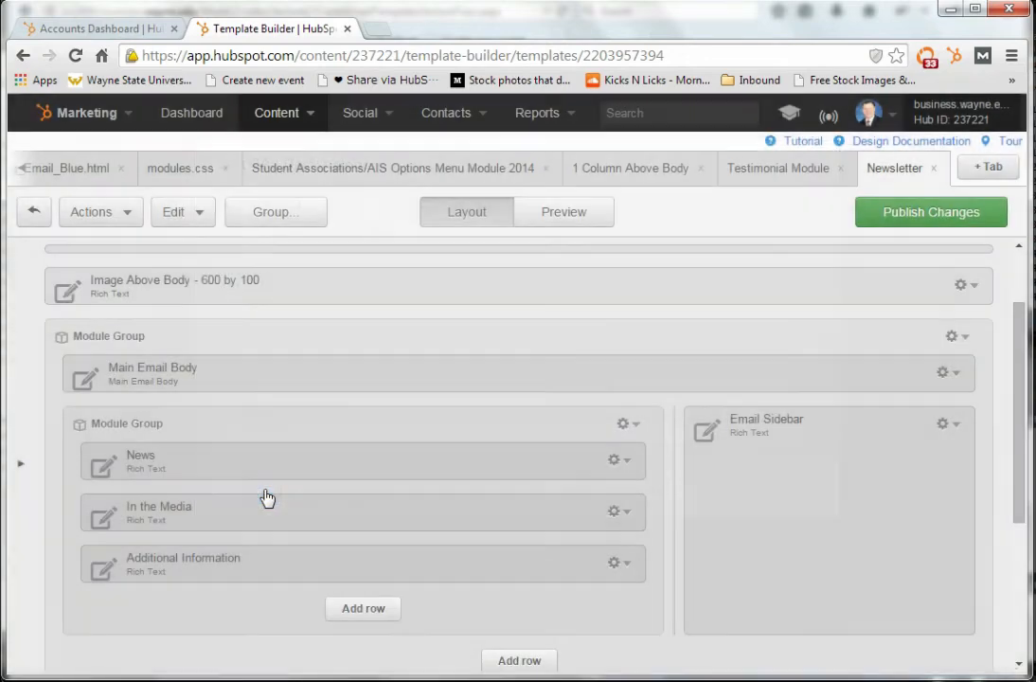
Preview the template to check the sidebar's rounded border and the Additional Information section against the layout modules
click(595, 222)
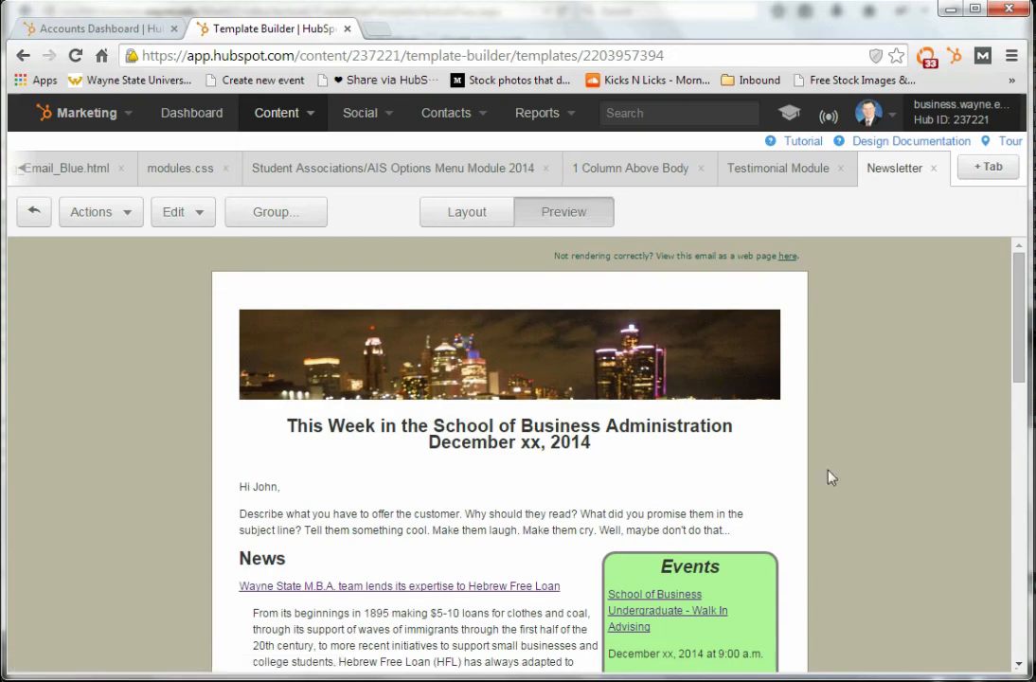
drag(1014, 372, 1018, 422)
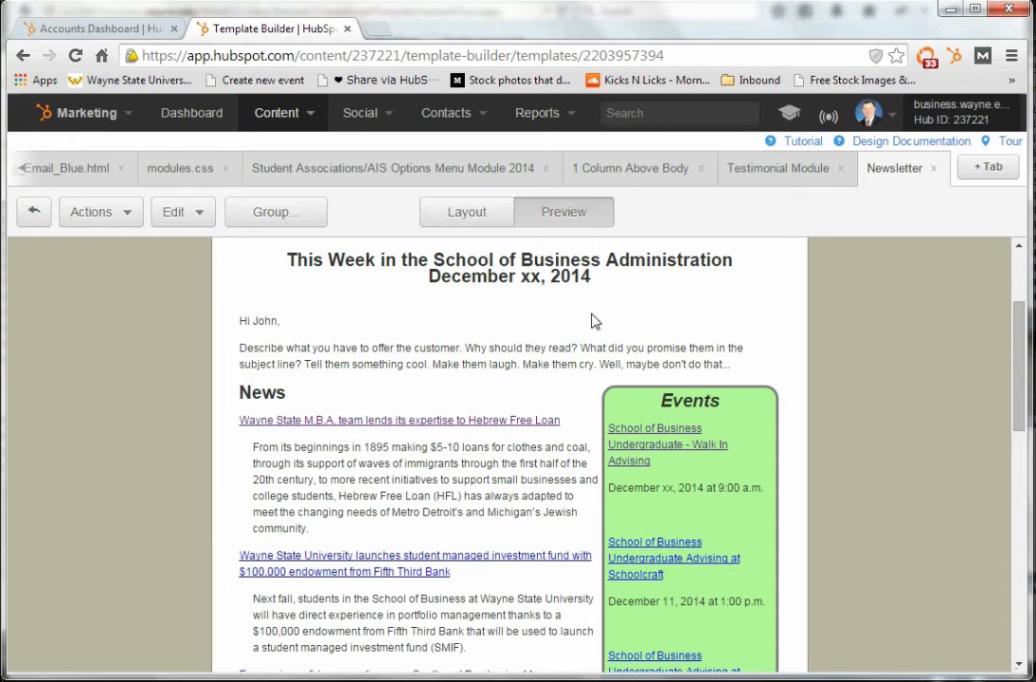
click(488, 220)
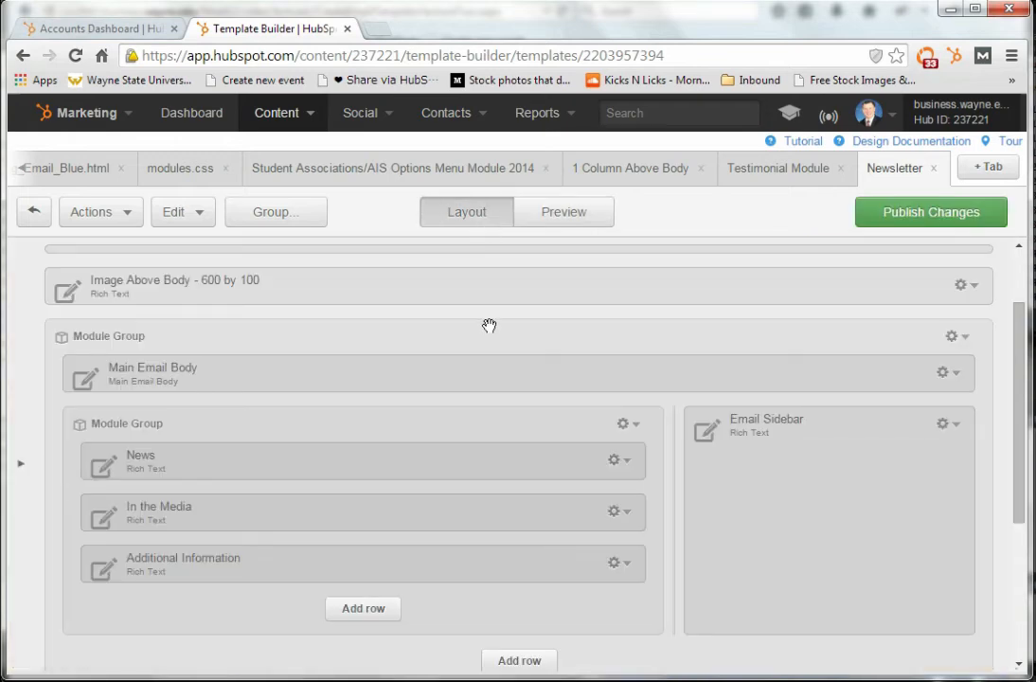
drag(1013, 403, 1013, 445)
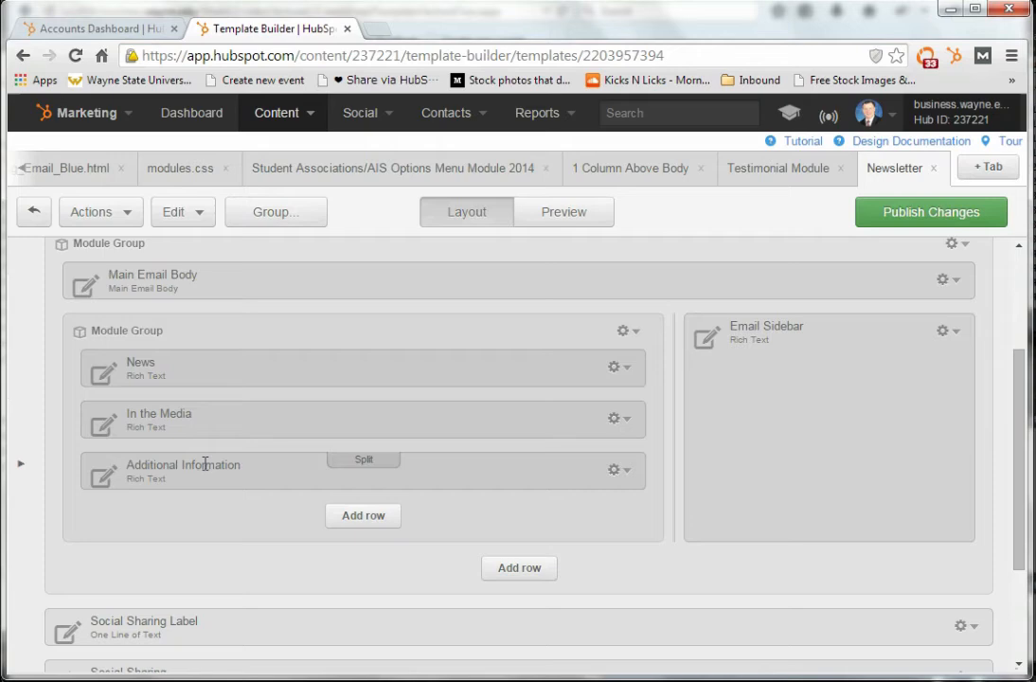
click(550, 218)
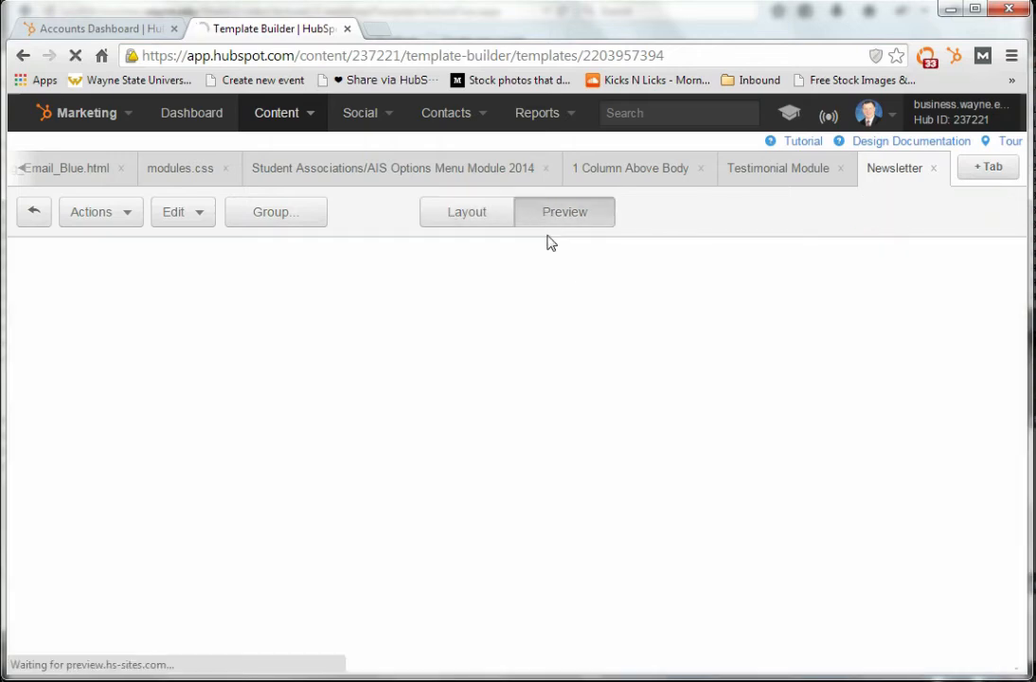
drag(1011, 331, 1010, 565)
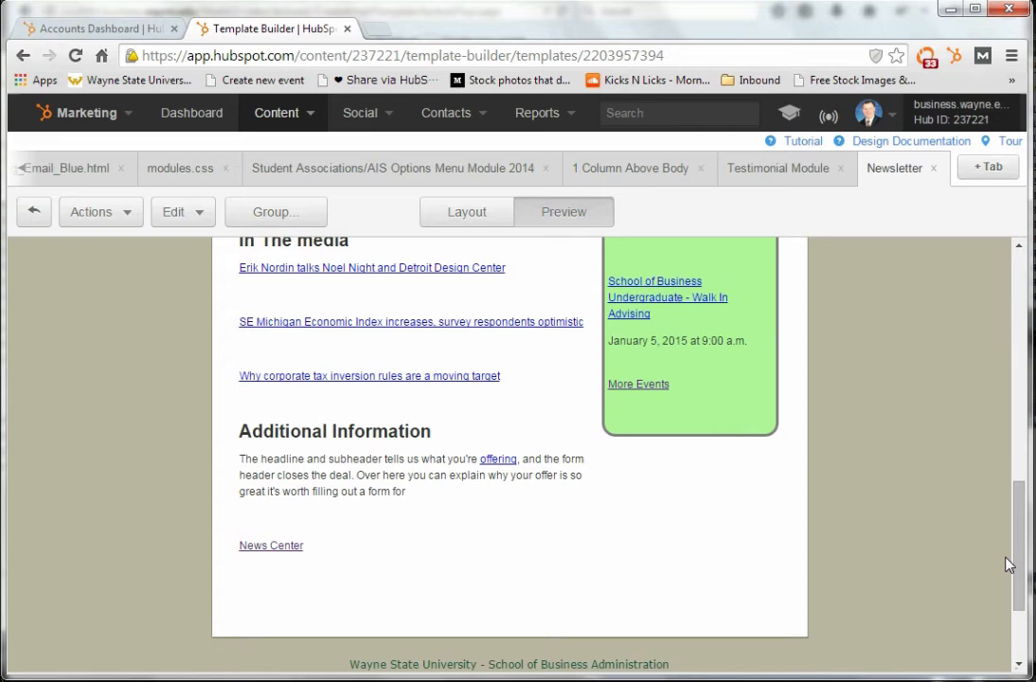
click(469, 222)
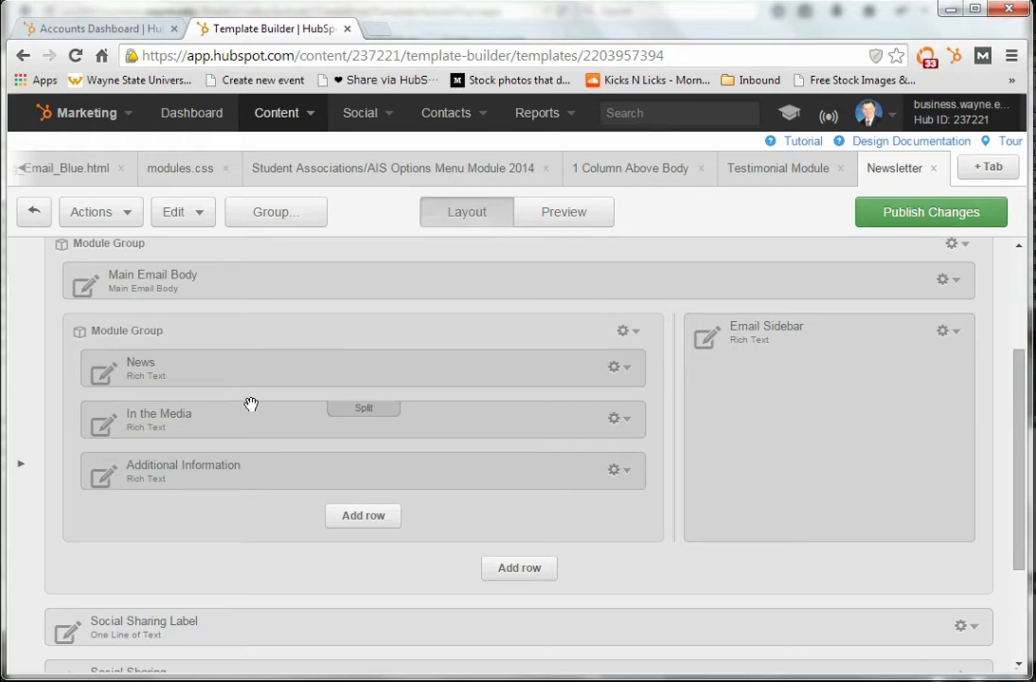
Switch to the course website and examine the News, In The Media and Events sections of the current newsletter under Documents
key(alt+Tab)
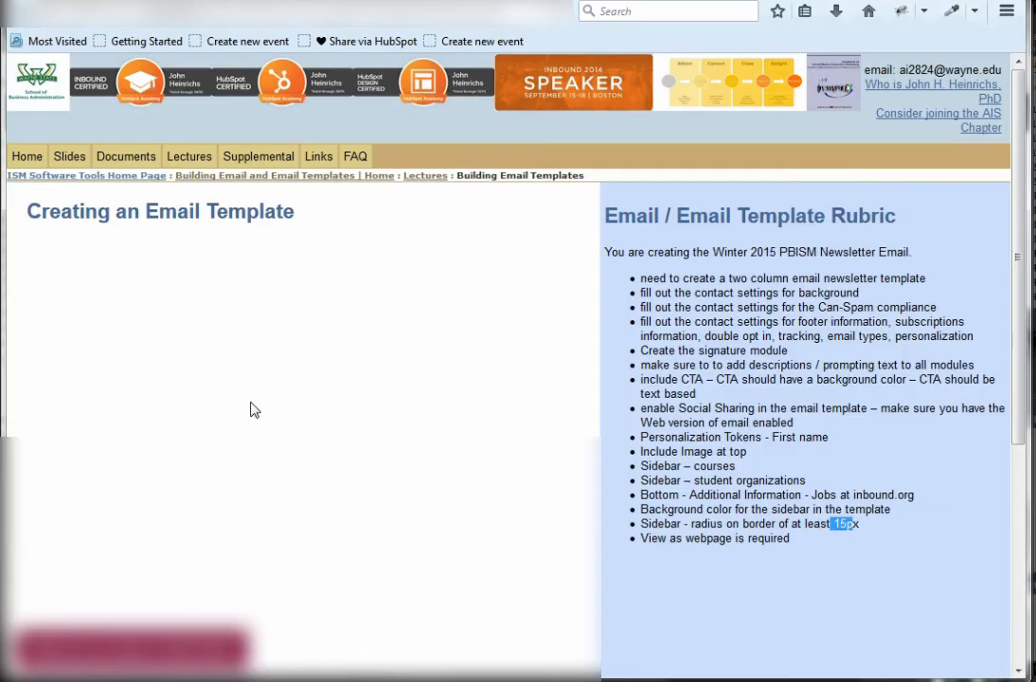
click(270, 185)
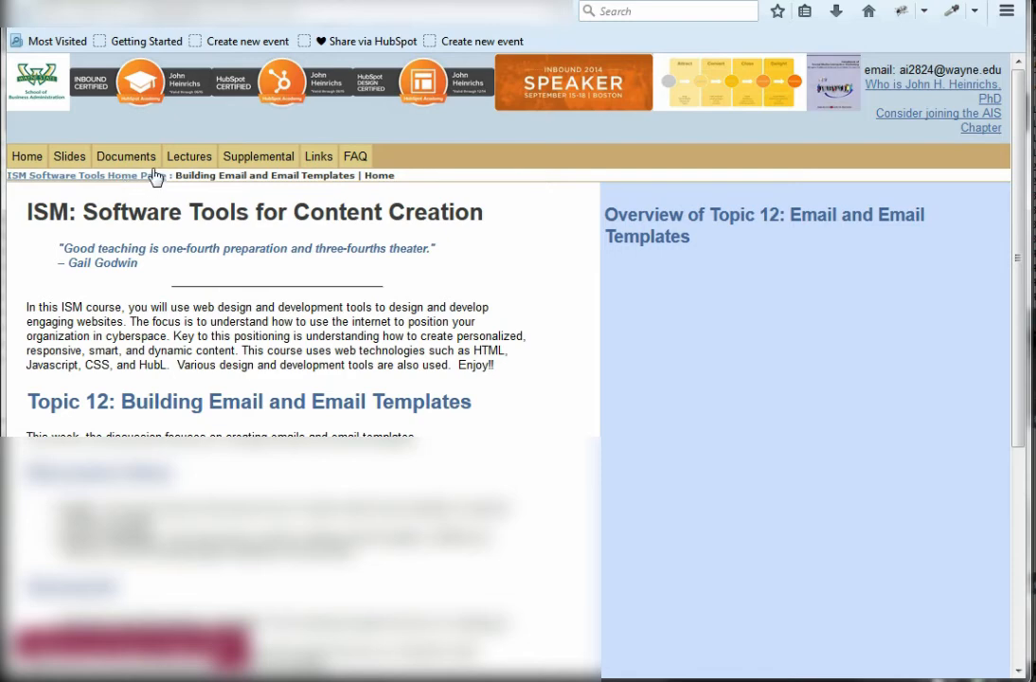
click(72, 157)
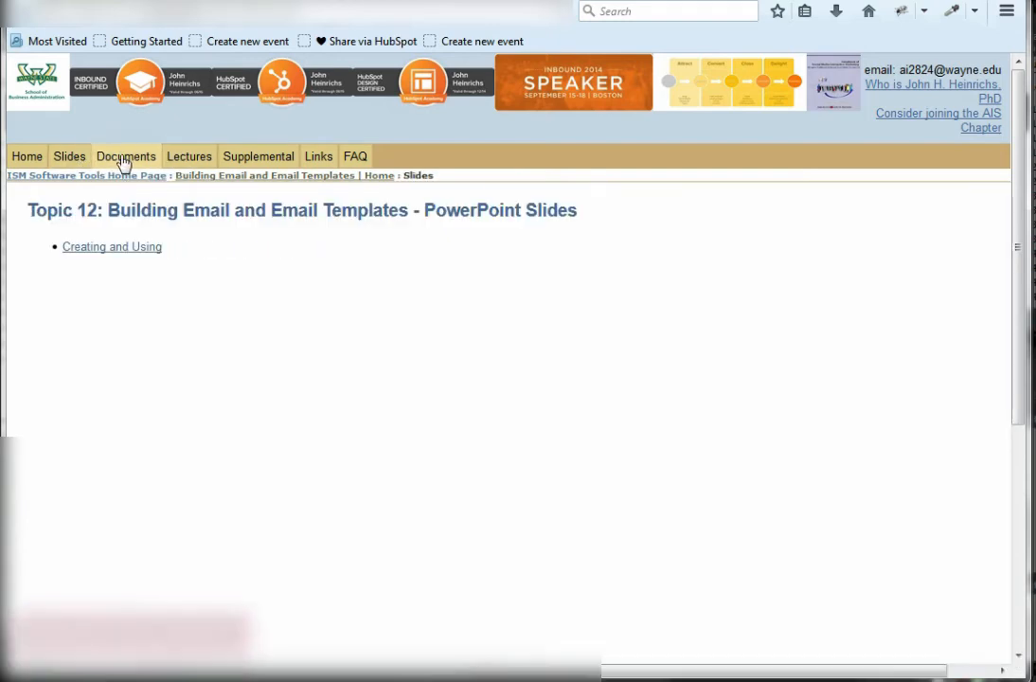
click(123, 157)
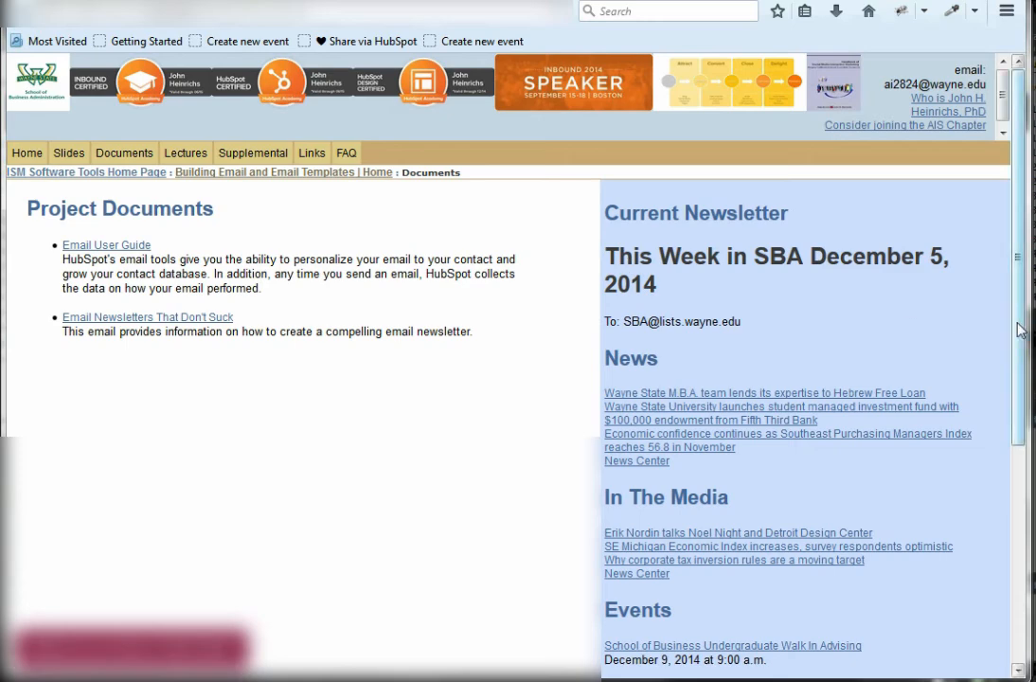
drag(1020, 330, 1019, 432)
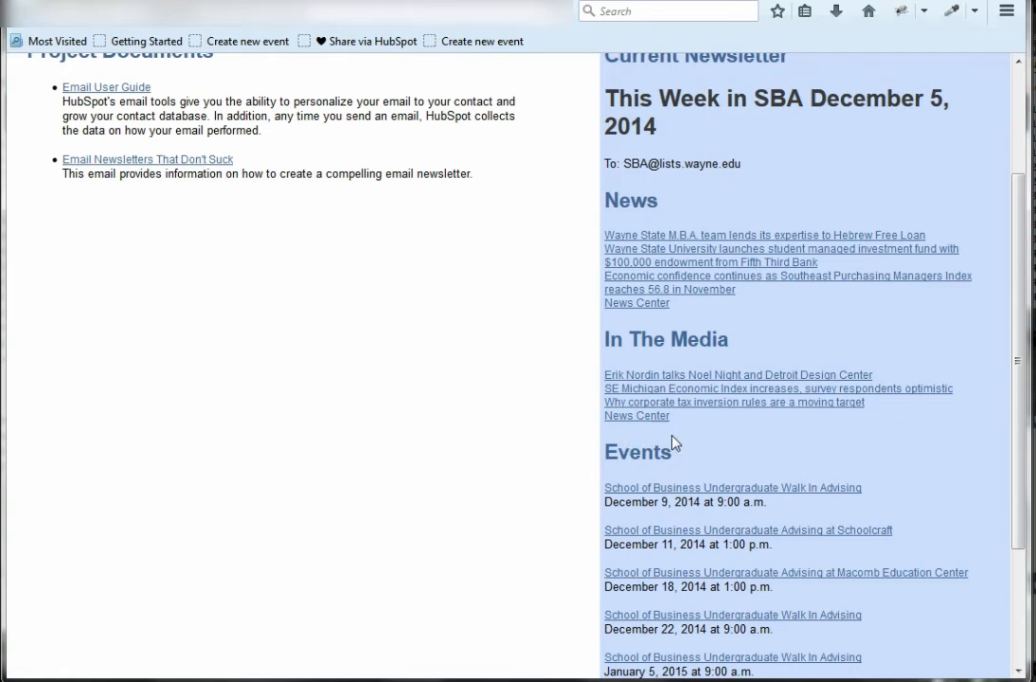
drag(1020, 358, 1025, 504)
scroll(838, 391, up, 3)
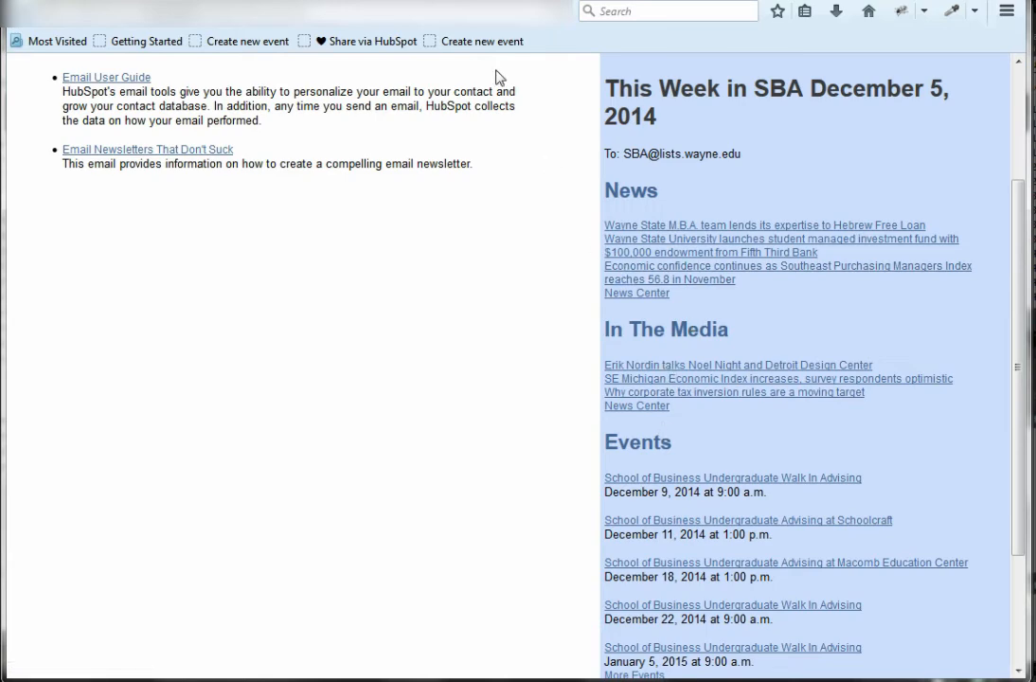
Switch back to the Newsletter template in HubSpot and review the sharing networks in the Social Sharing module's options without changing them
key(alt+Tab)
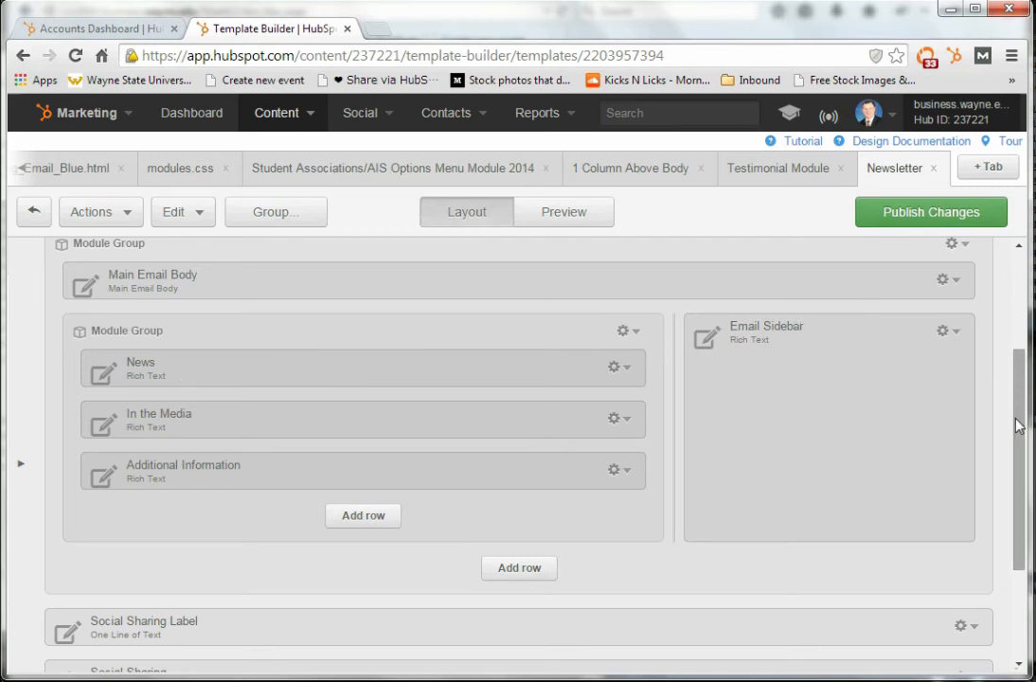
drag(1018, 427, 1019, 510)
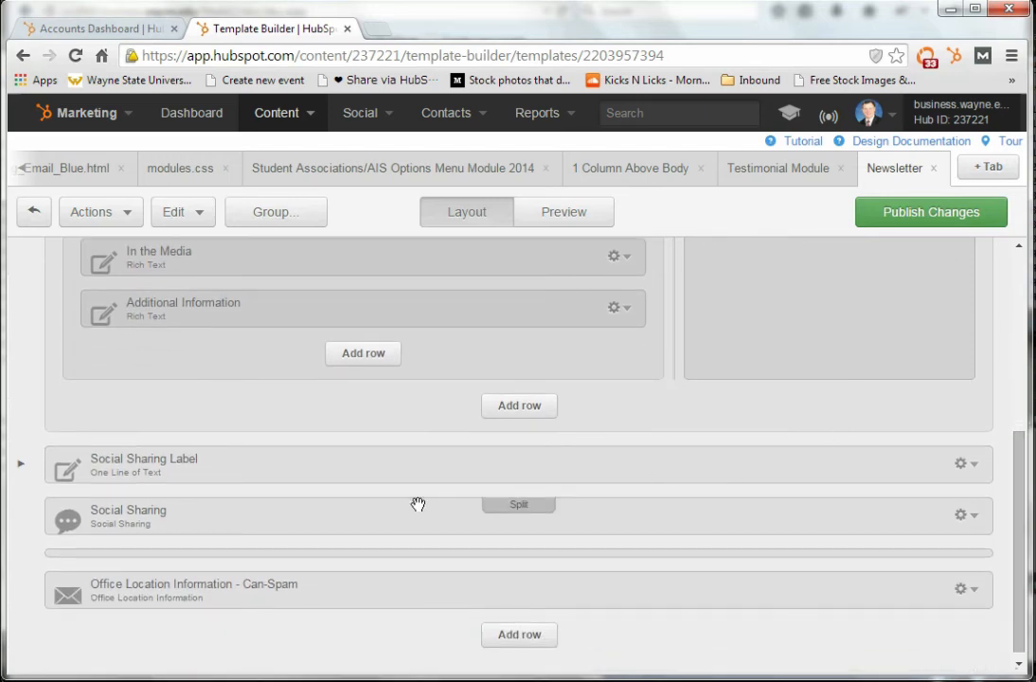
click(977, 518)
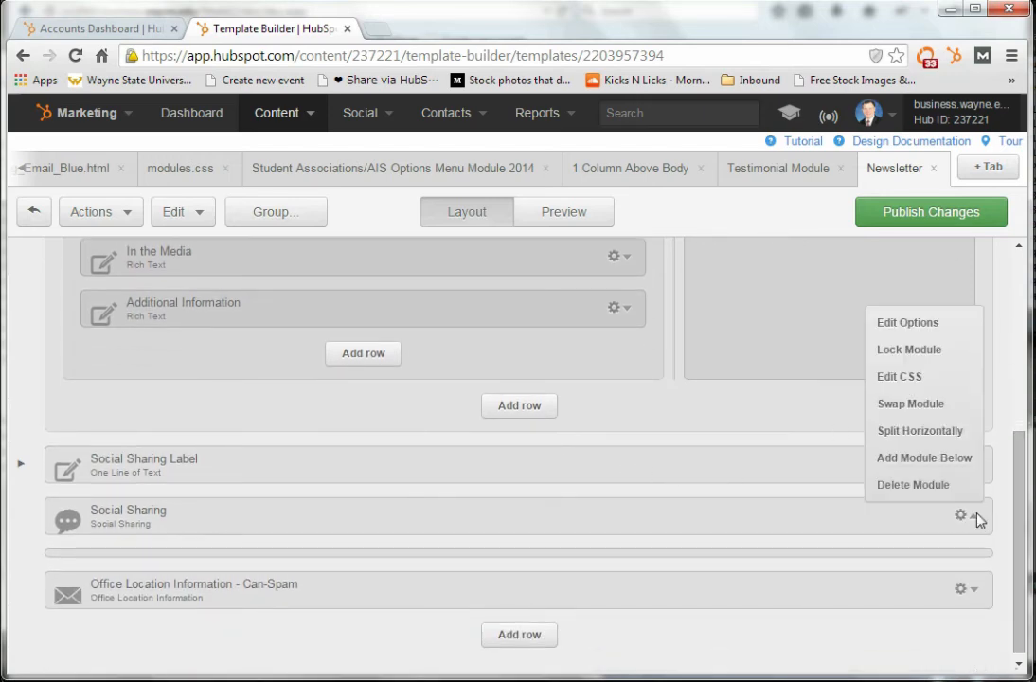
click(900, 321)
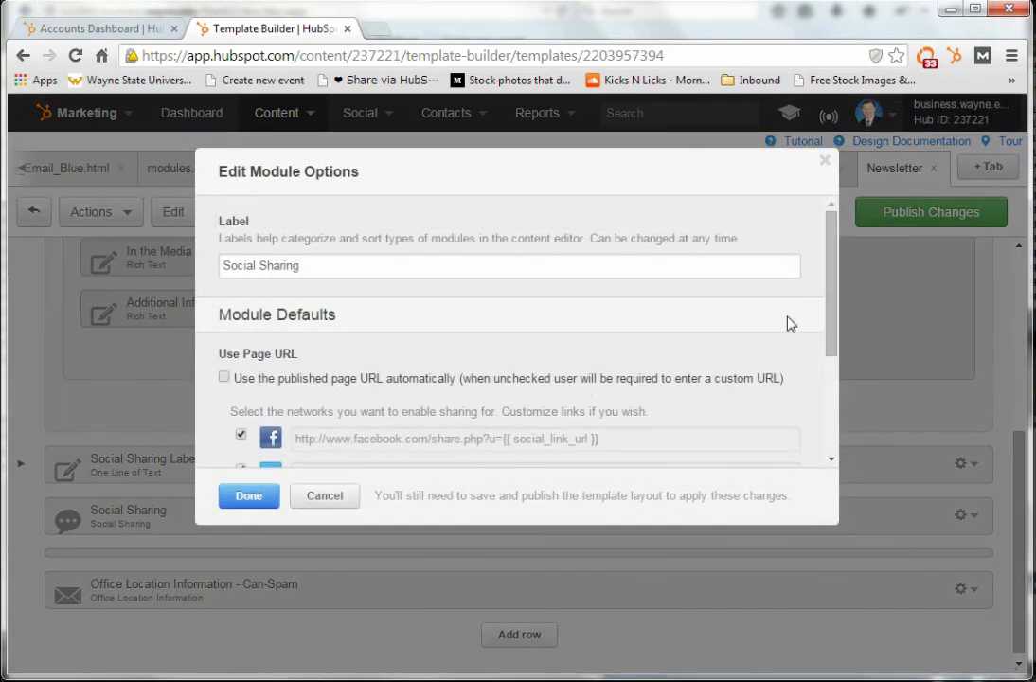
drag(830, 313, 831, 410)
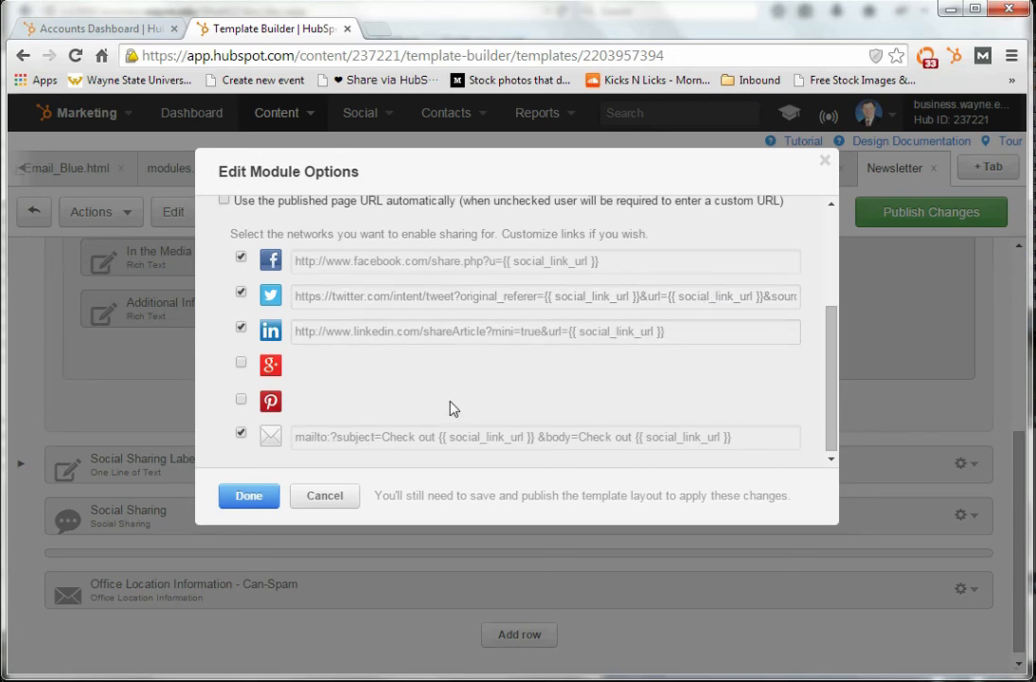
click(315, 504)
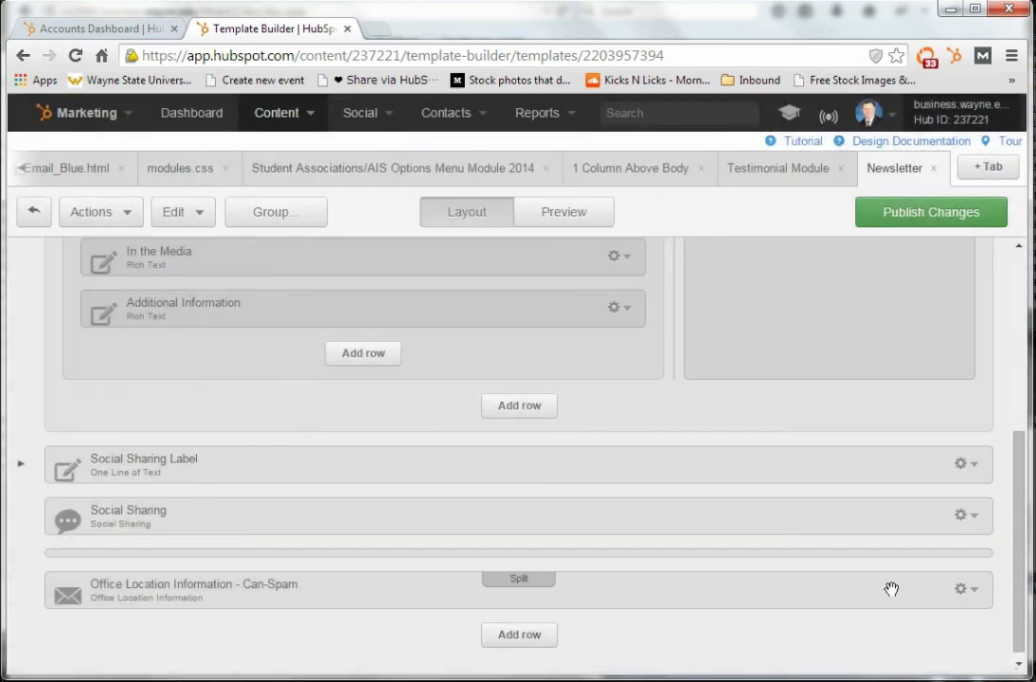
Review the default content of the Office Location Information - Can-Spam module without changing it, and lock the module
click(975, 593)
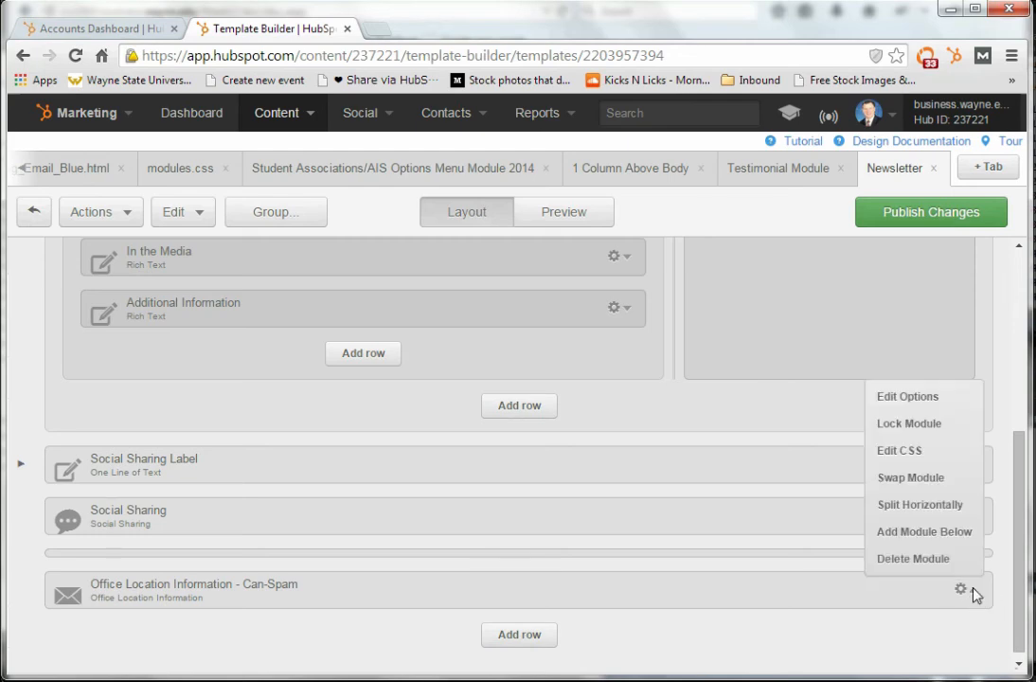
click(928, 402)
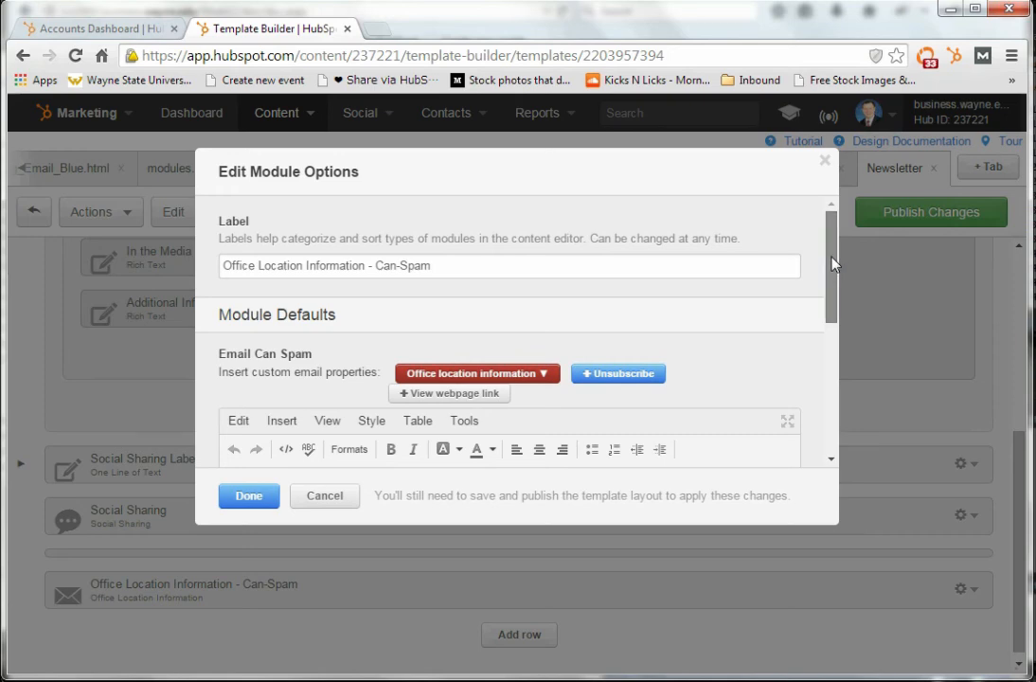
drag(835, 263, 826, 366)
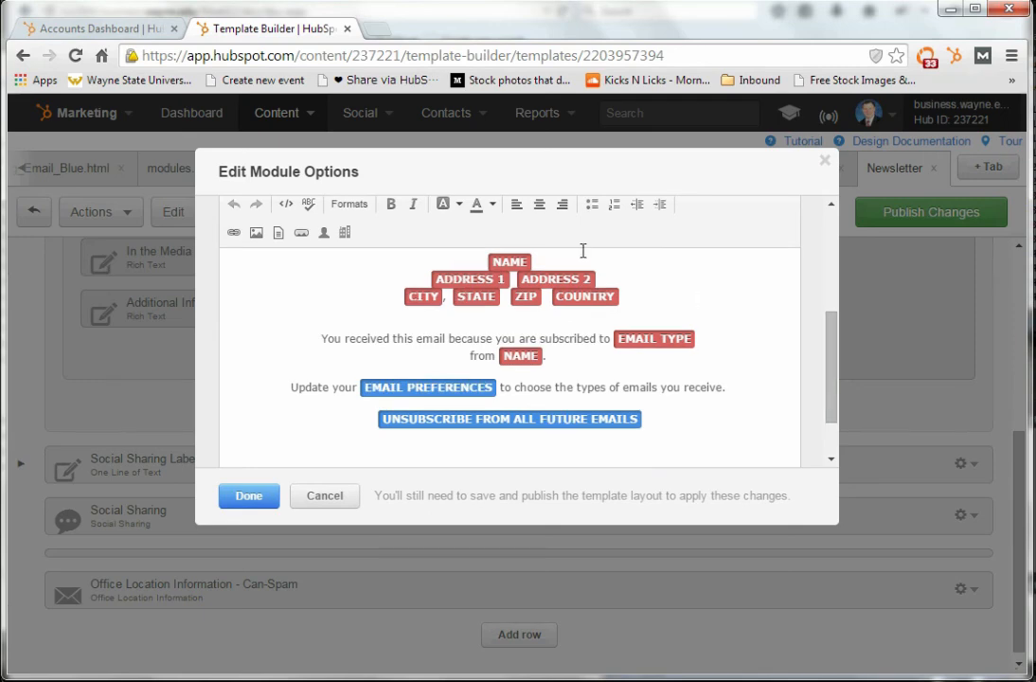
click(505, 265)
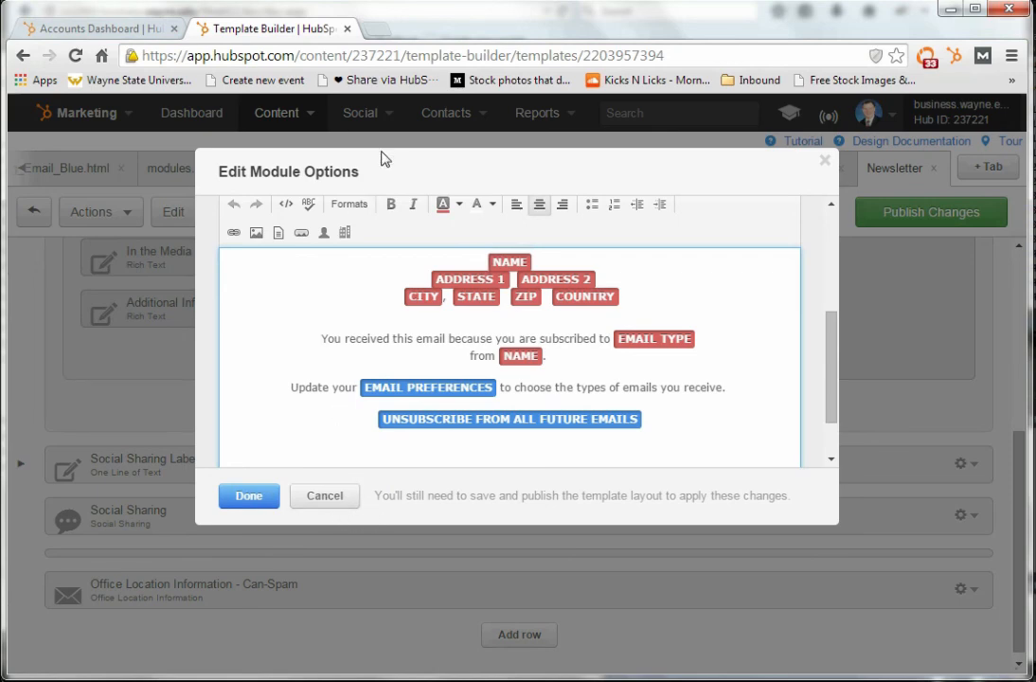
click(322, 496)
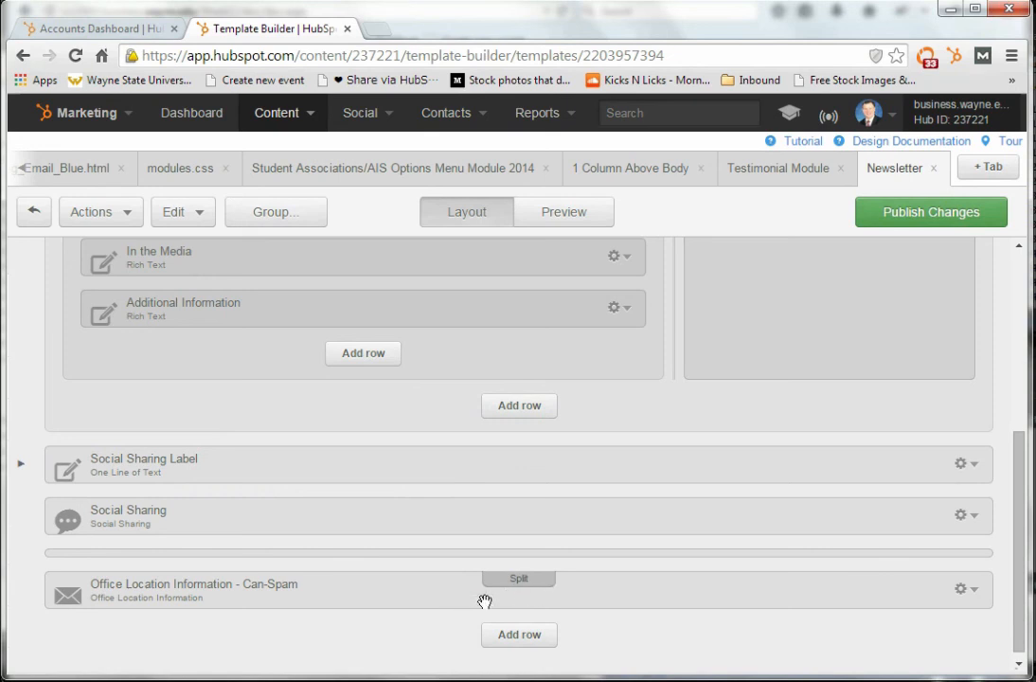
click(976, 593)
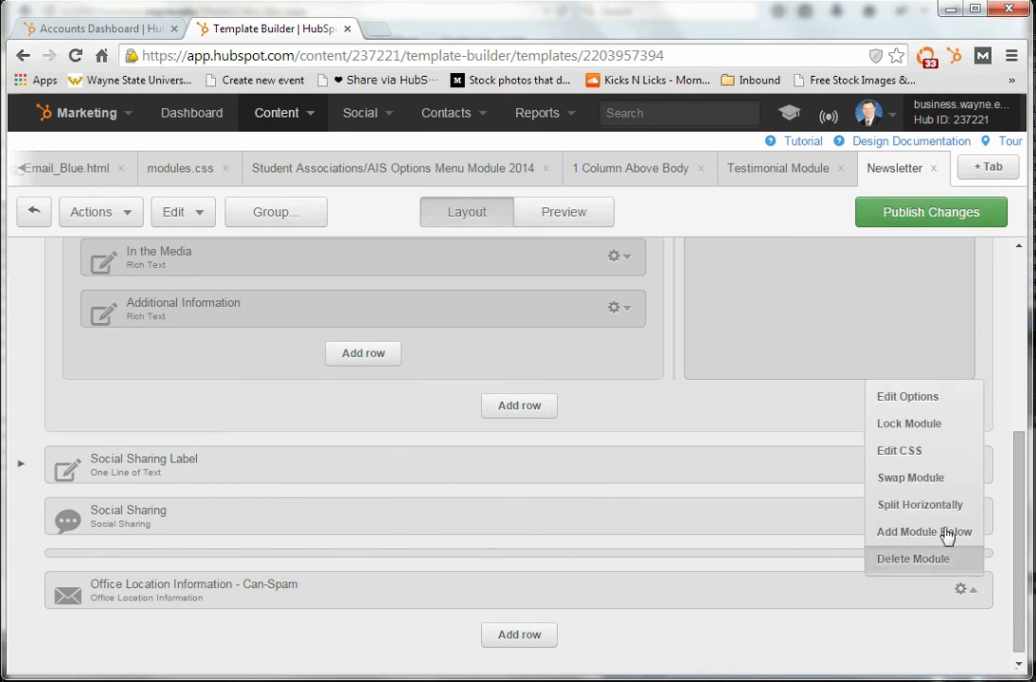
click(912, 427)
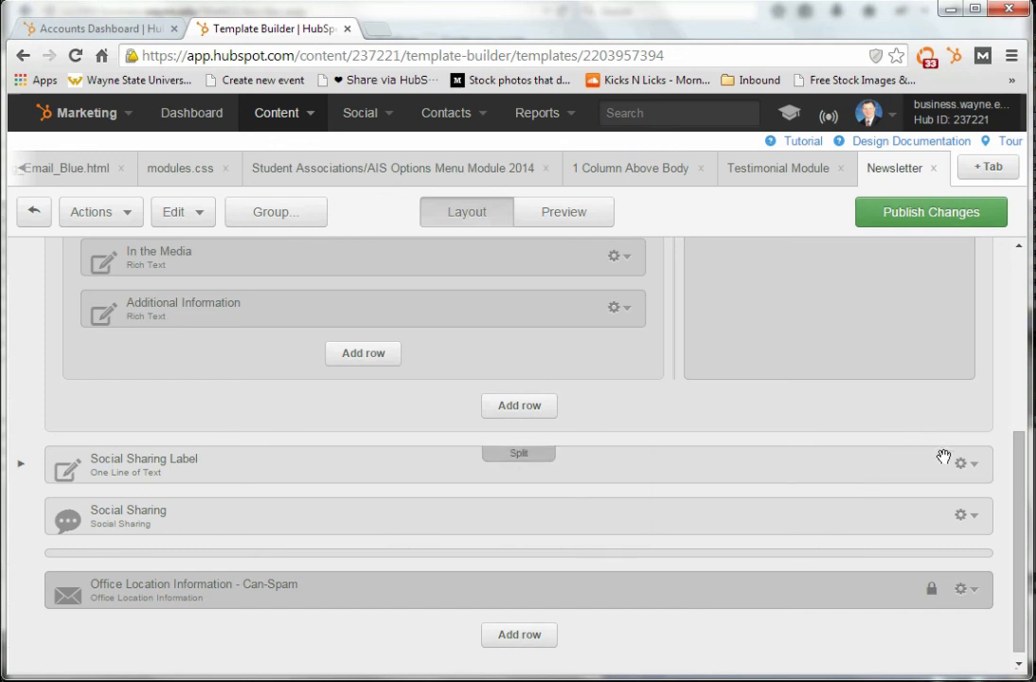
Check the Social Sharing Label module's options without changing them, and lock both the Social Sharing and Social Sharing Label modules
click(968, 466)
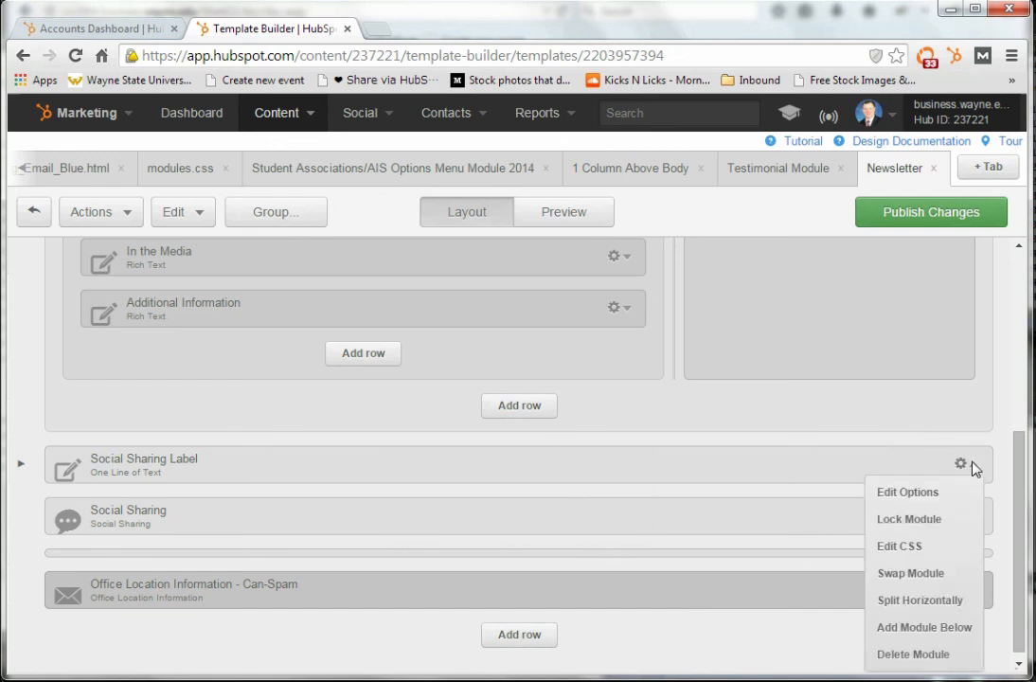
click(936, 492)
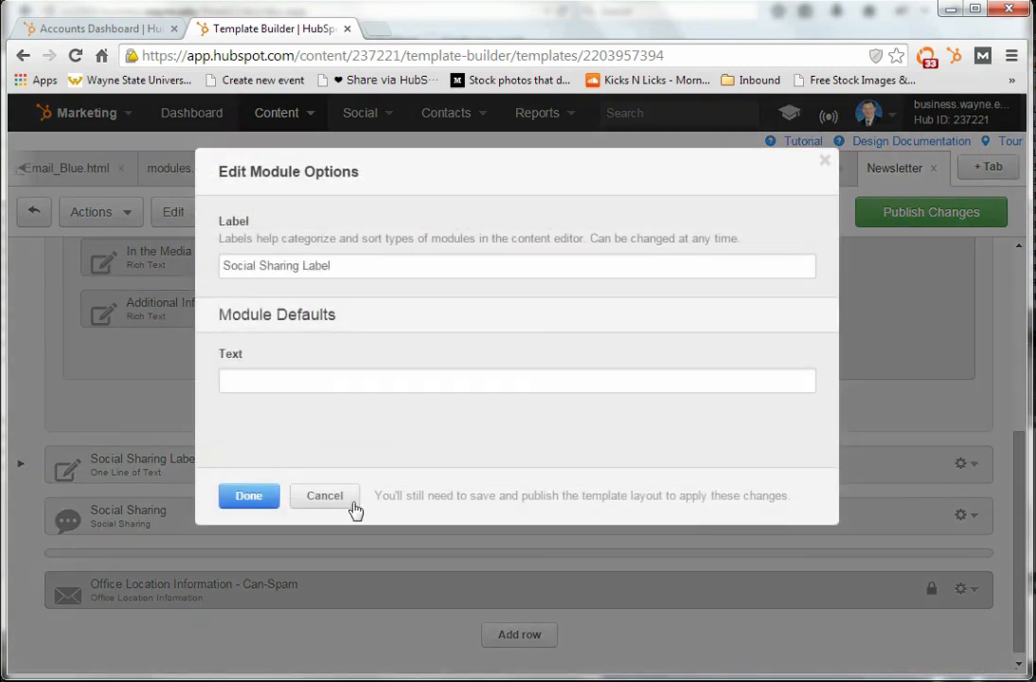
click(339, 496)
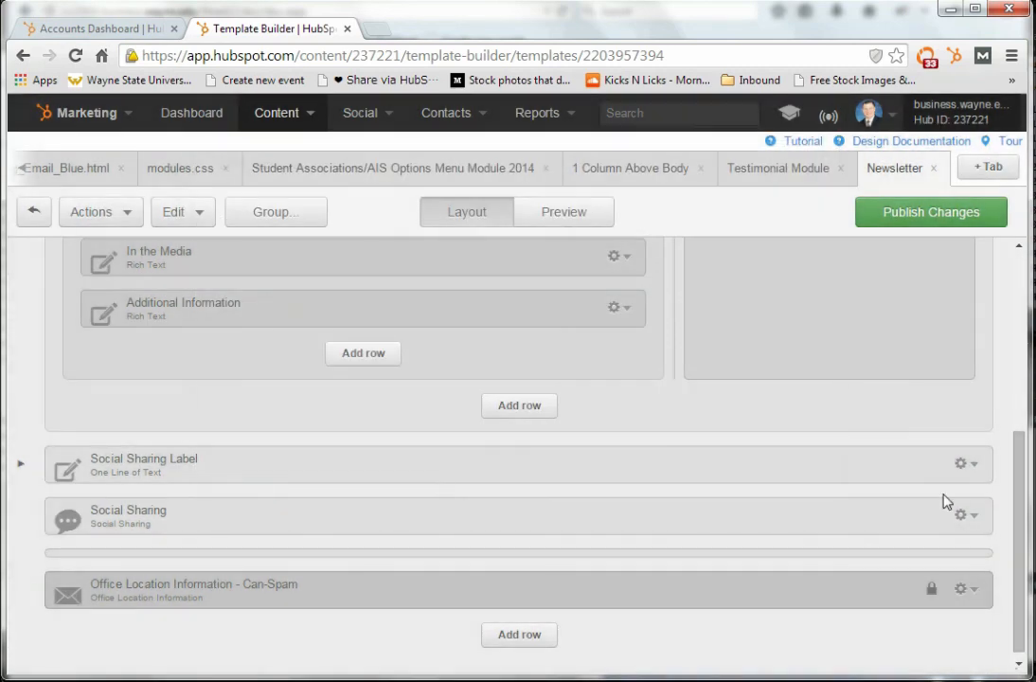
click(962, 516)
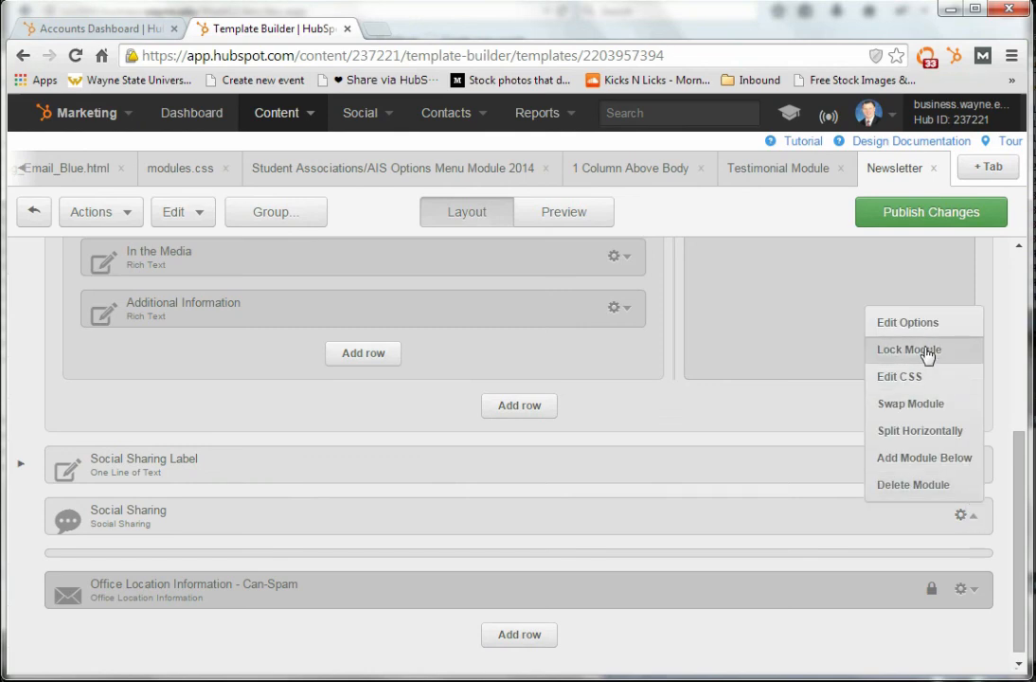
click(925, 349)
click(967, 464)
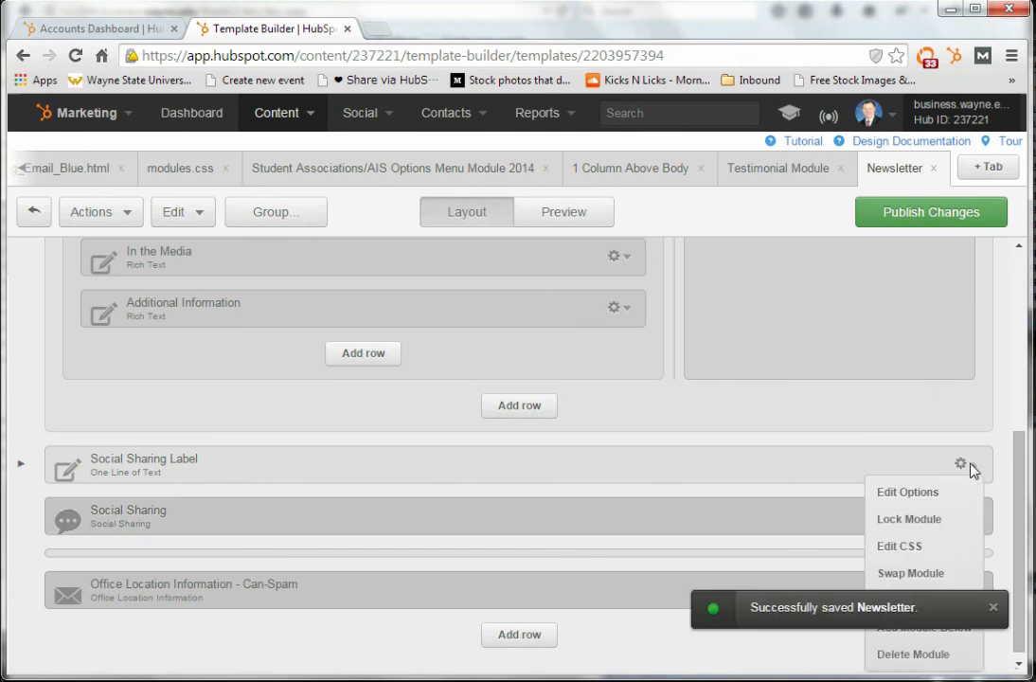
click(905, 521)
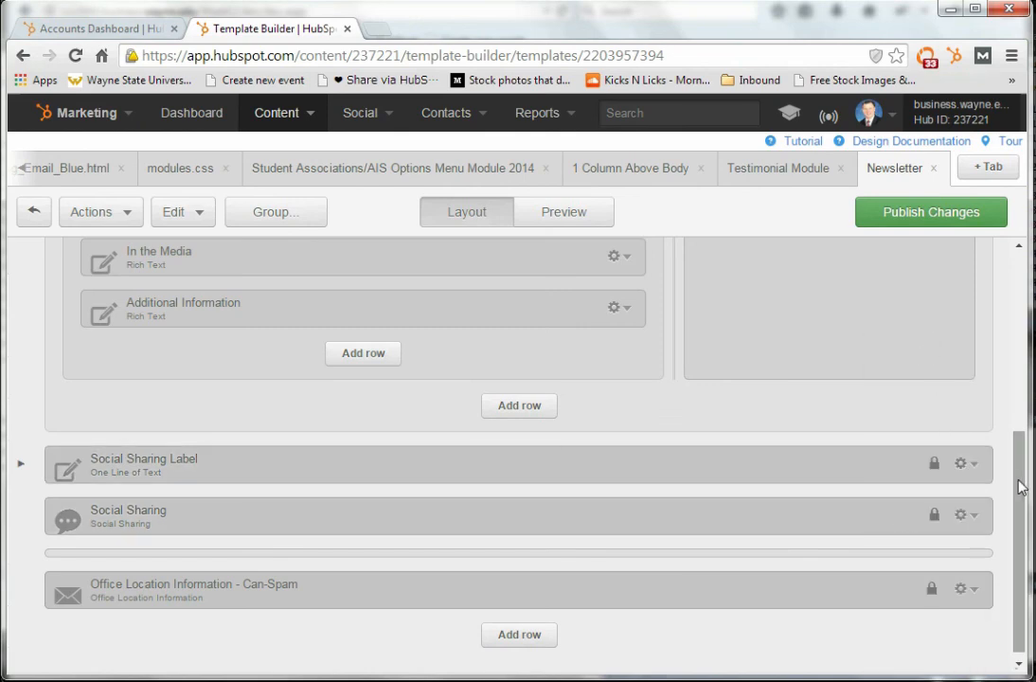
Lock the View As Web Page module above the image at the start of the Newsletter template
drag(1023, 483, 1025, 293)
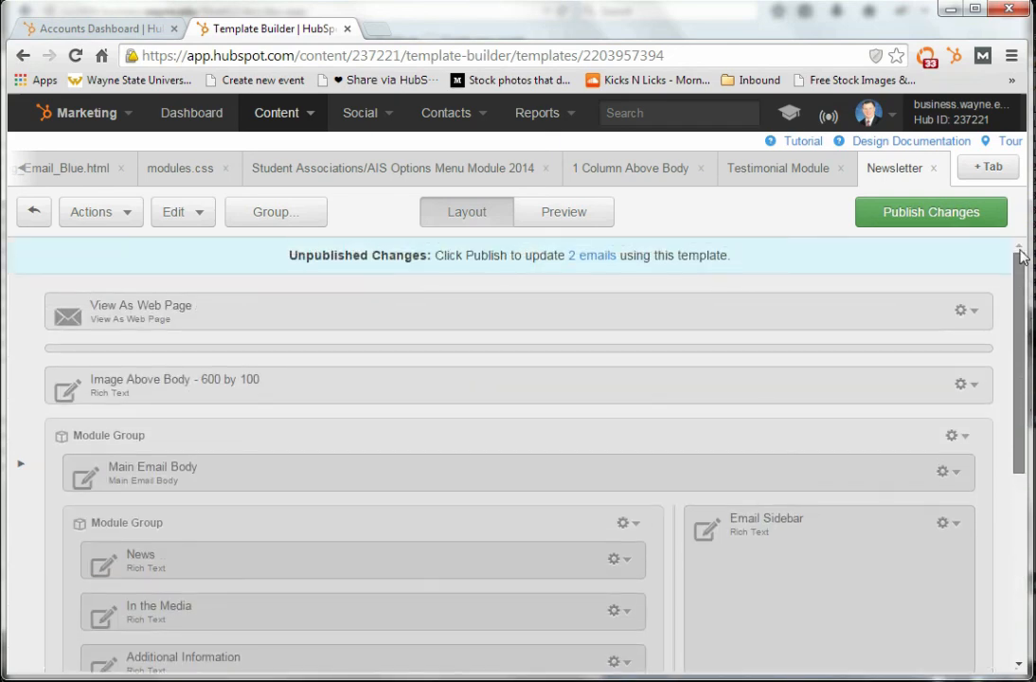
click(972, 313)
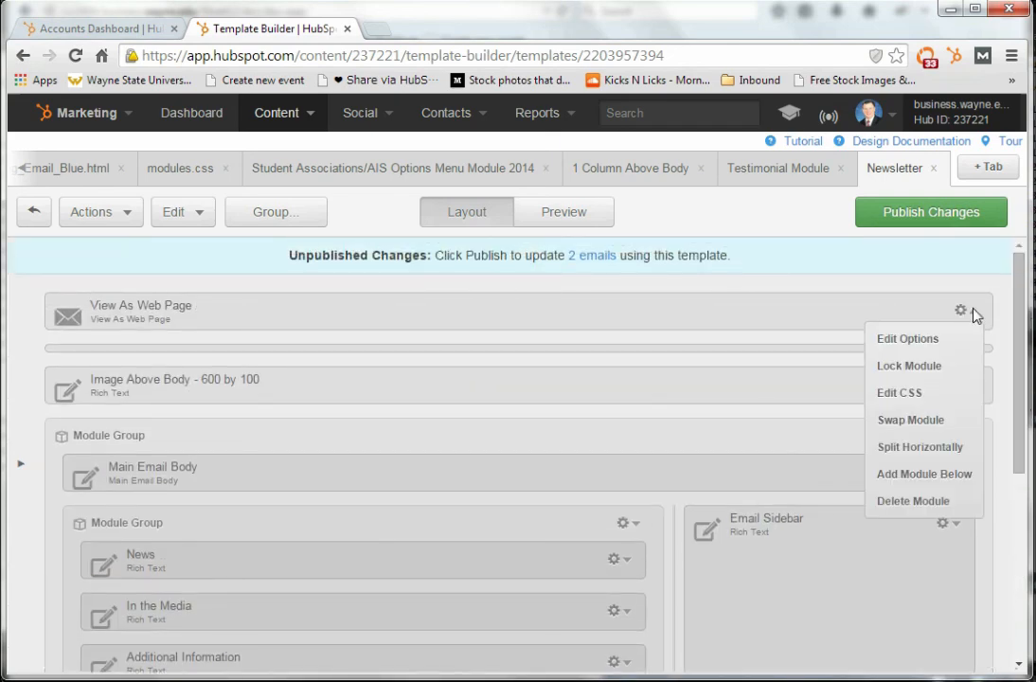
click(917, 367)
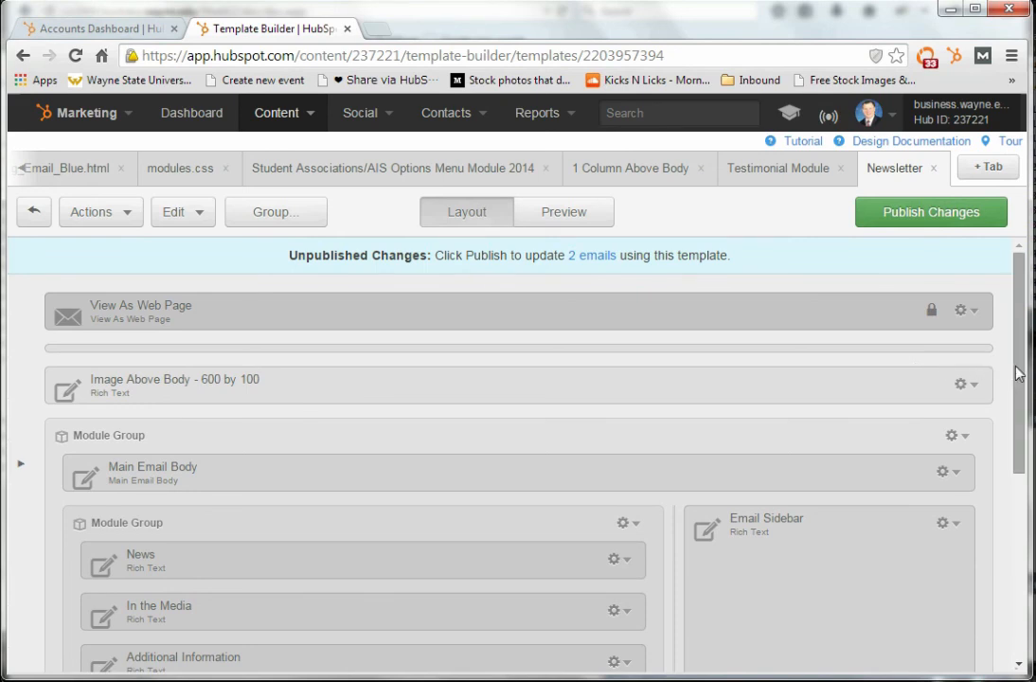
scroll(877, 320, down, 2)
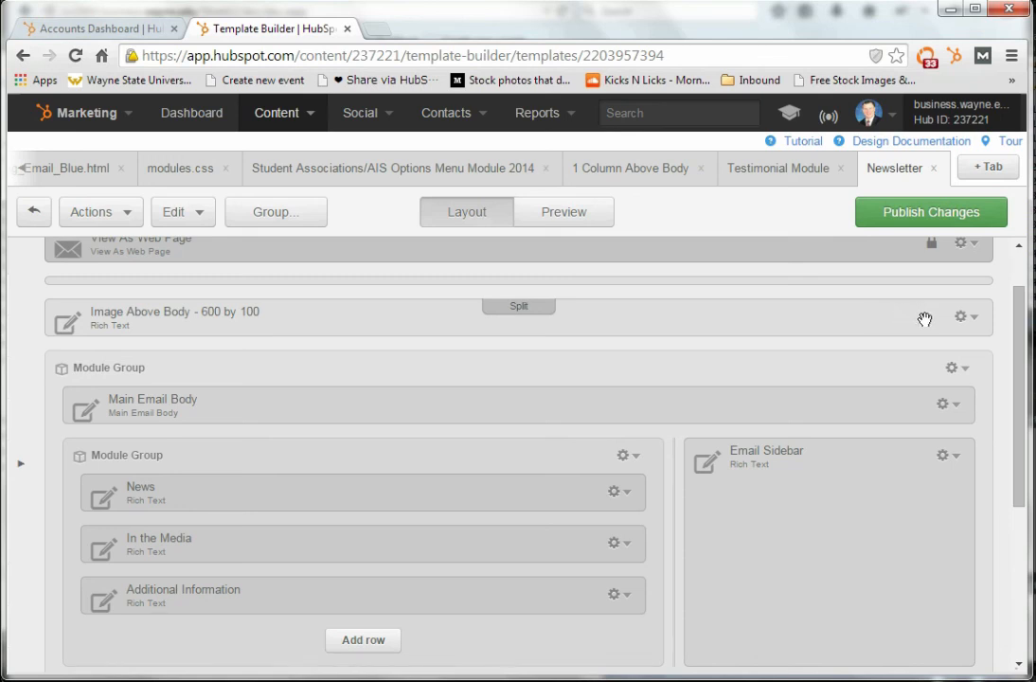
drag(1021, 354, 1025, 301)
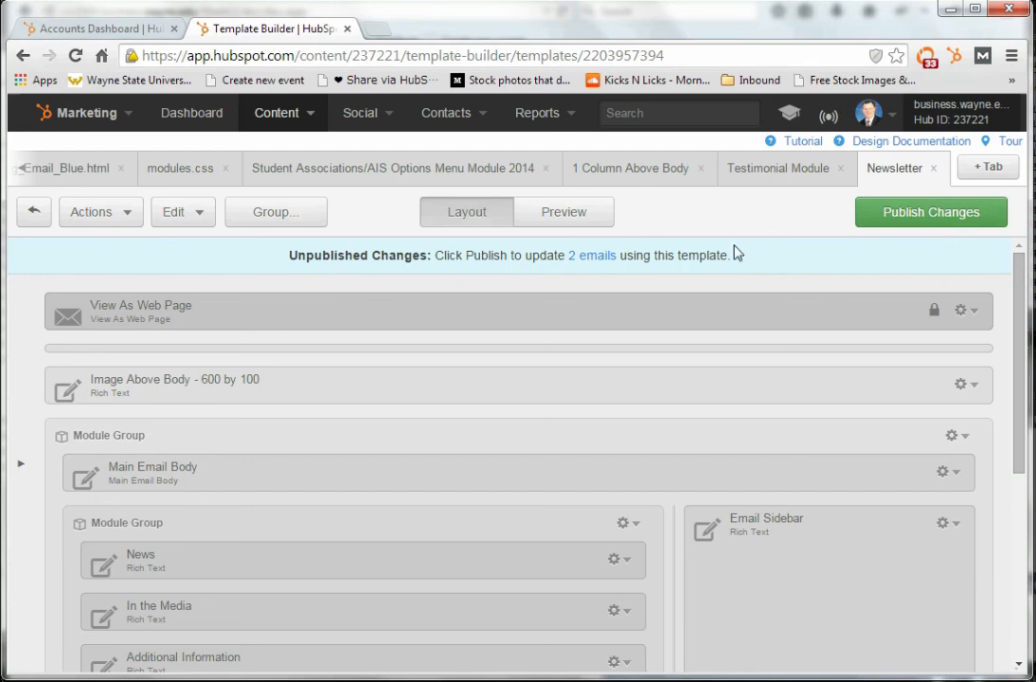
Preview the Newsletter template's header image, introductory paragraph, News section and Events sidebar, and return to the template list
click(584, 214)
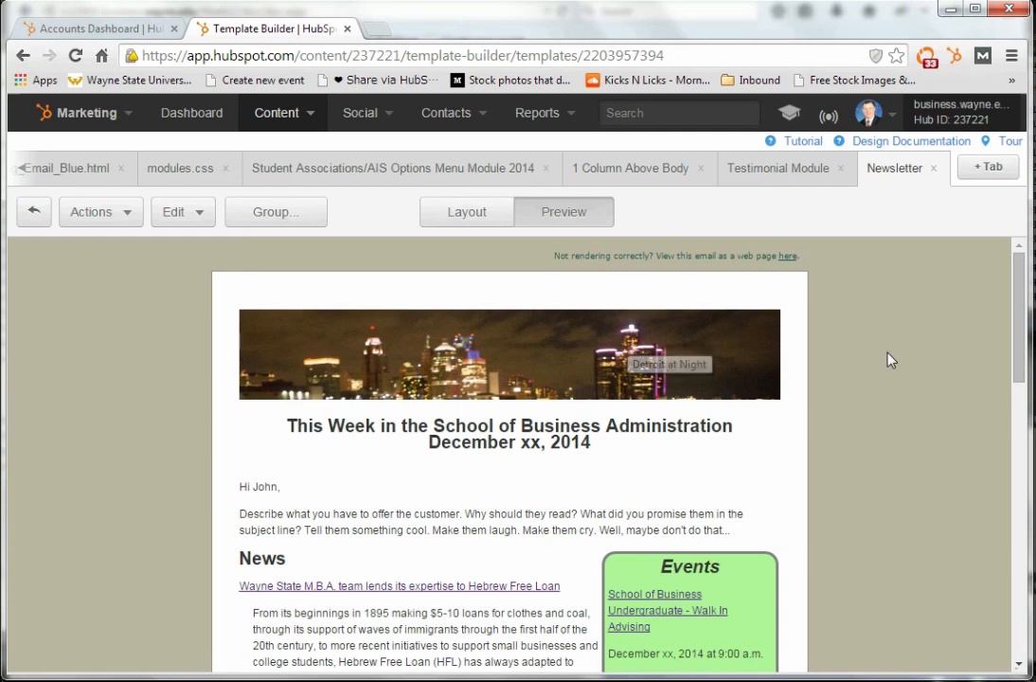
drag(1017, 333, 523, 327)
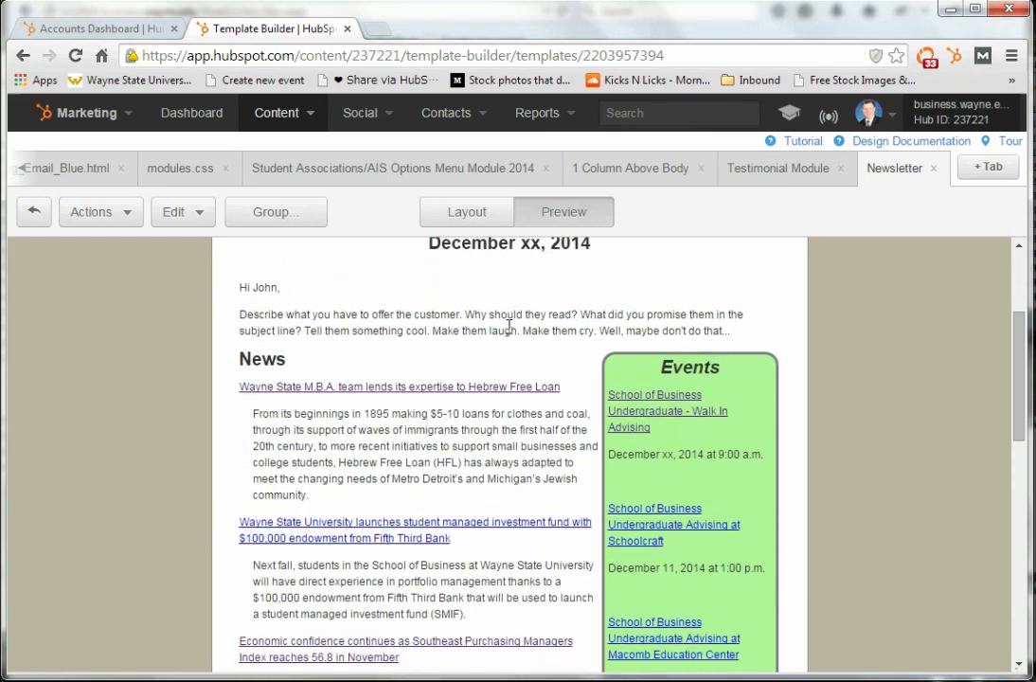
triple_click(509, 325)
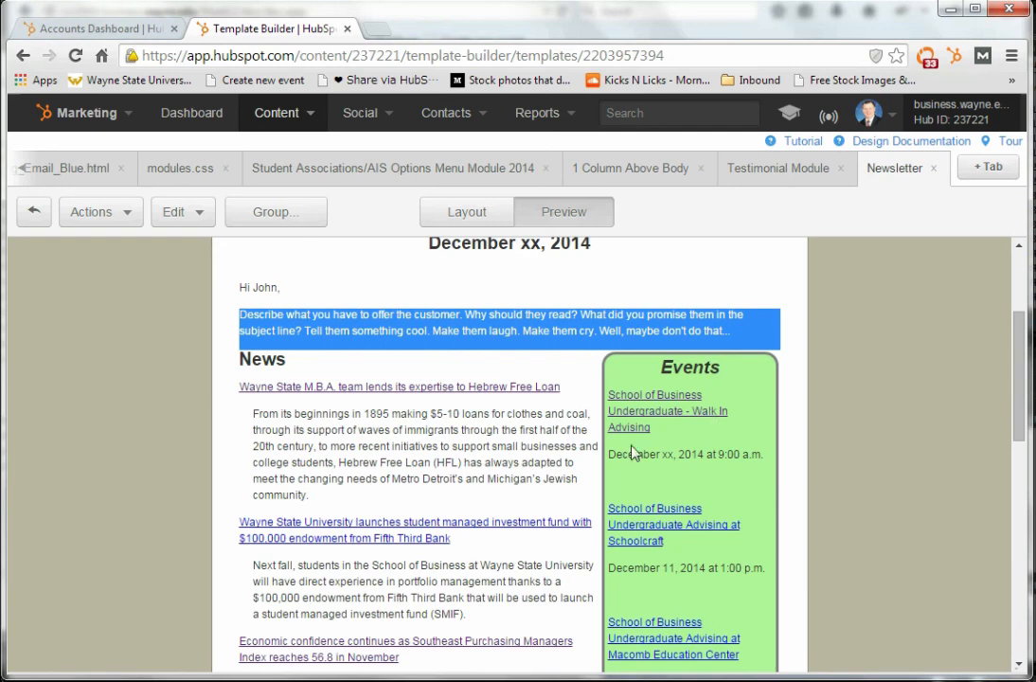
click(455, 216)
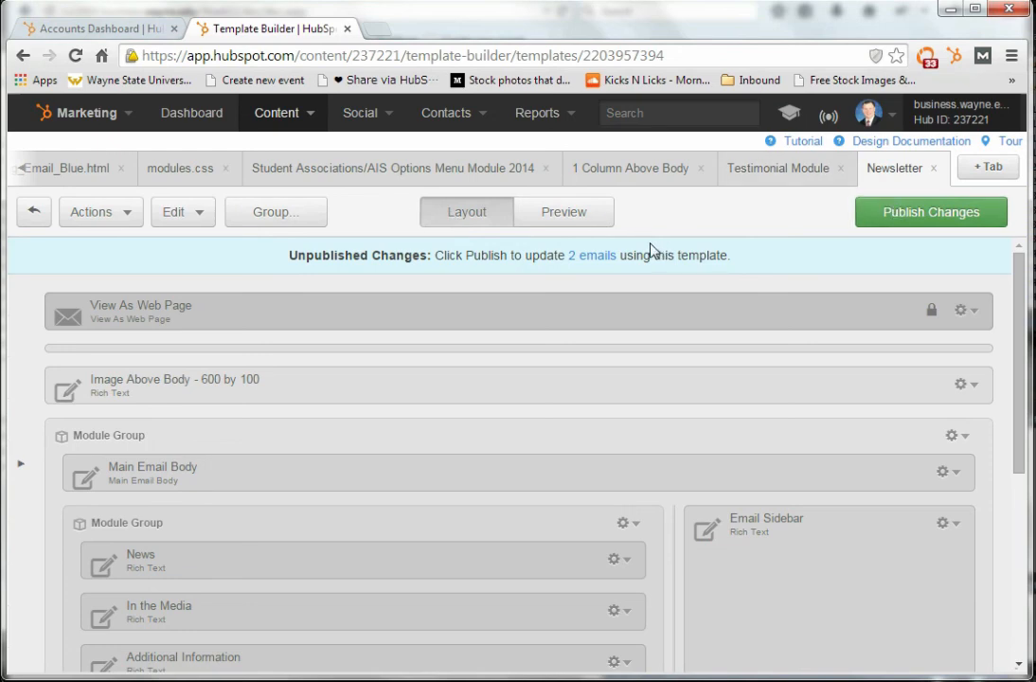
click(582, 221)
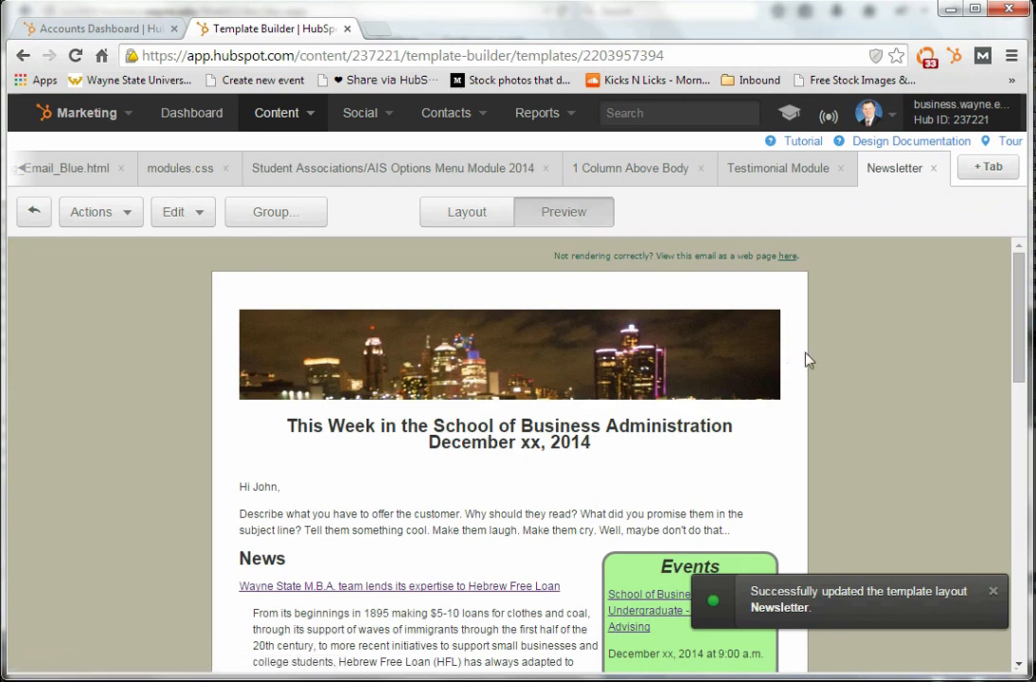
drag(1017, 301, 1021, 238)
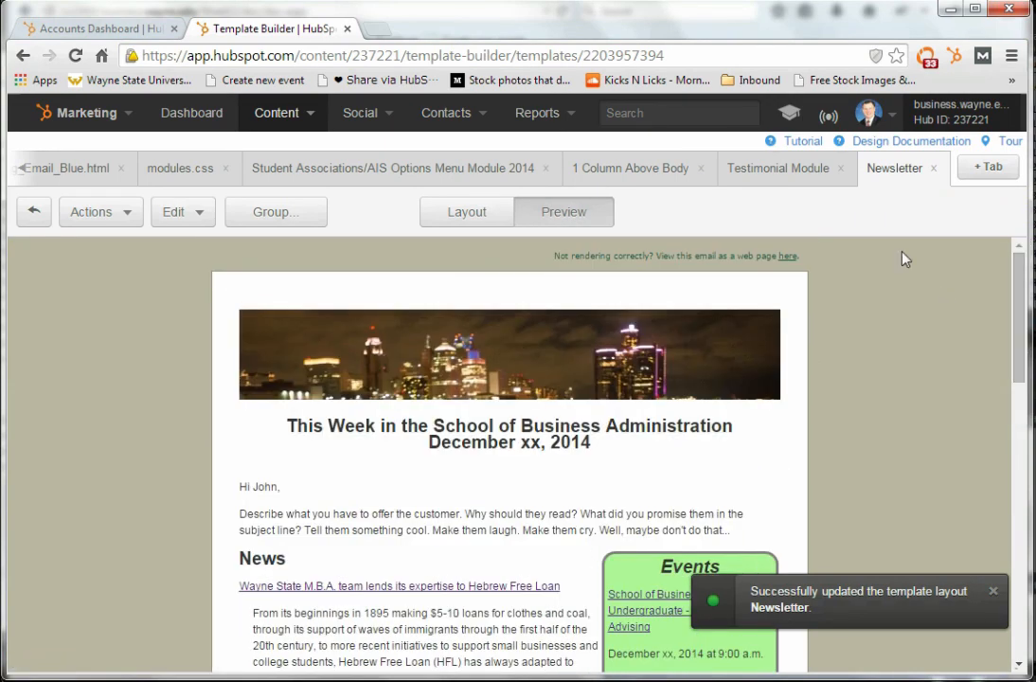
click(34, 213)
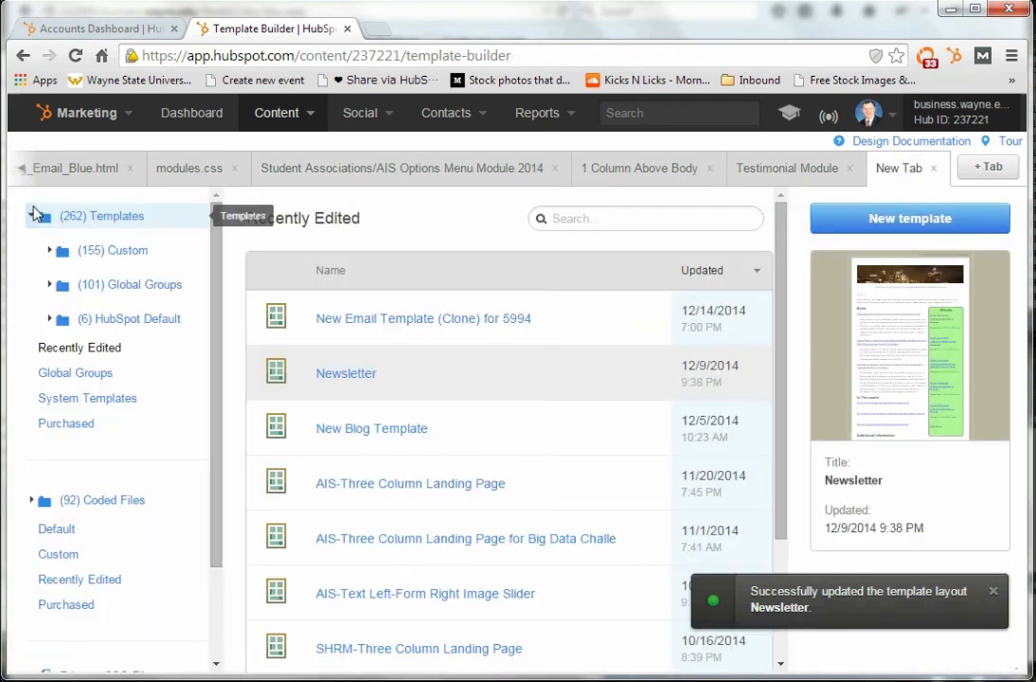